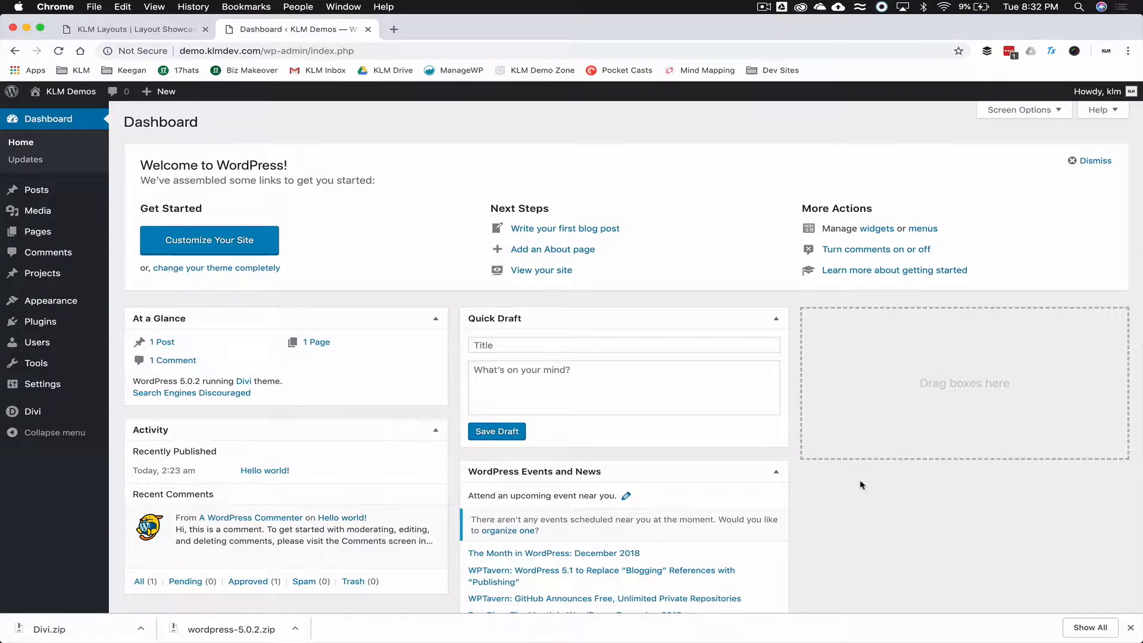
- Dismiss Chrome's downloads bar and go to the Installed Plugins page
{"action": "scroll", "coordinate": [861, 485], "scroll_direction": "down", "scroll_amount": 3}
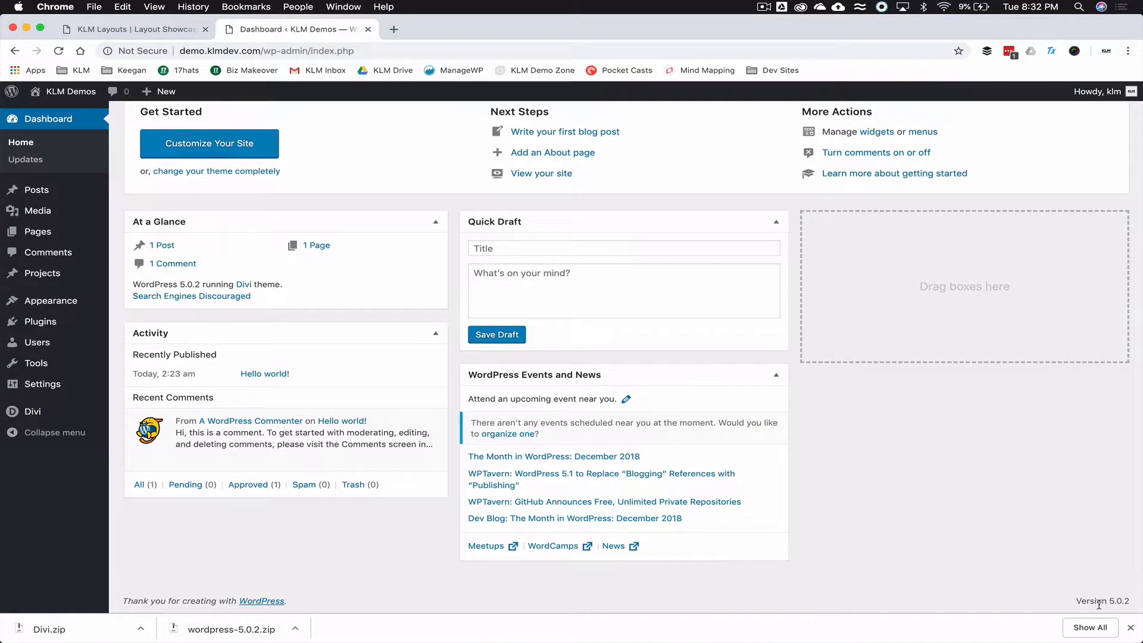
{"action": "left_click", "coordinate": [1129, 628]}
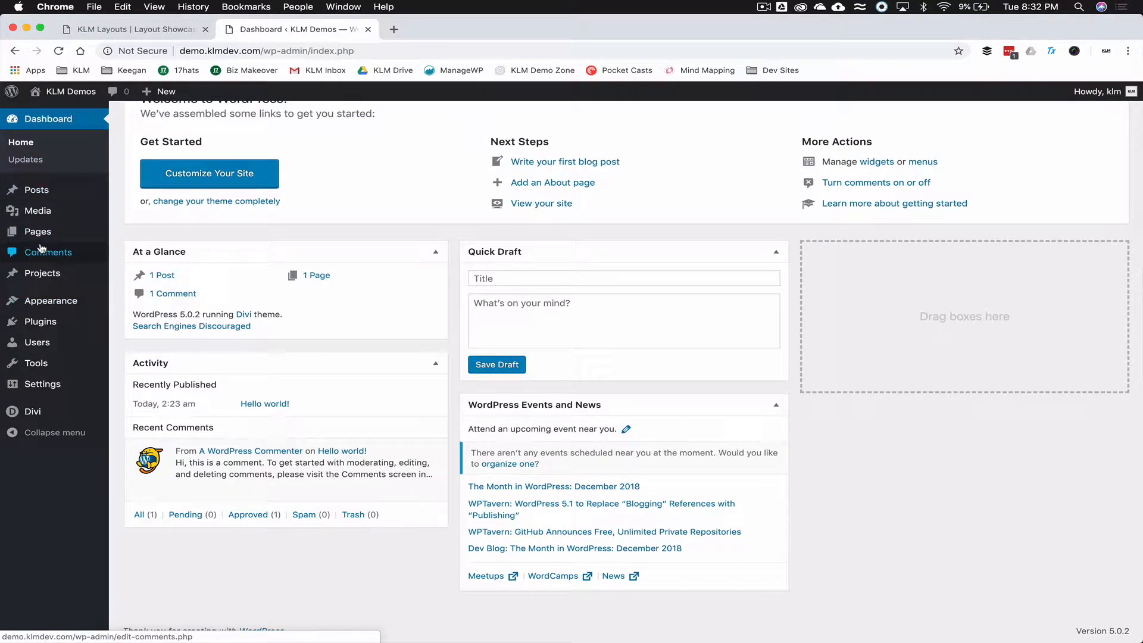
{"action": "left_click", "coordinate": [43, 322]}
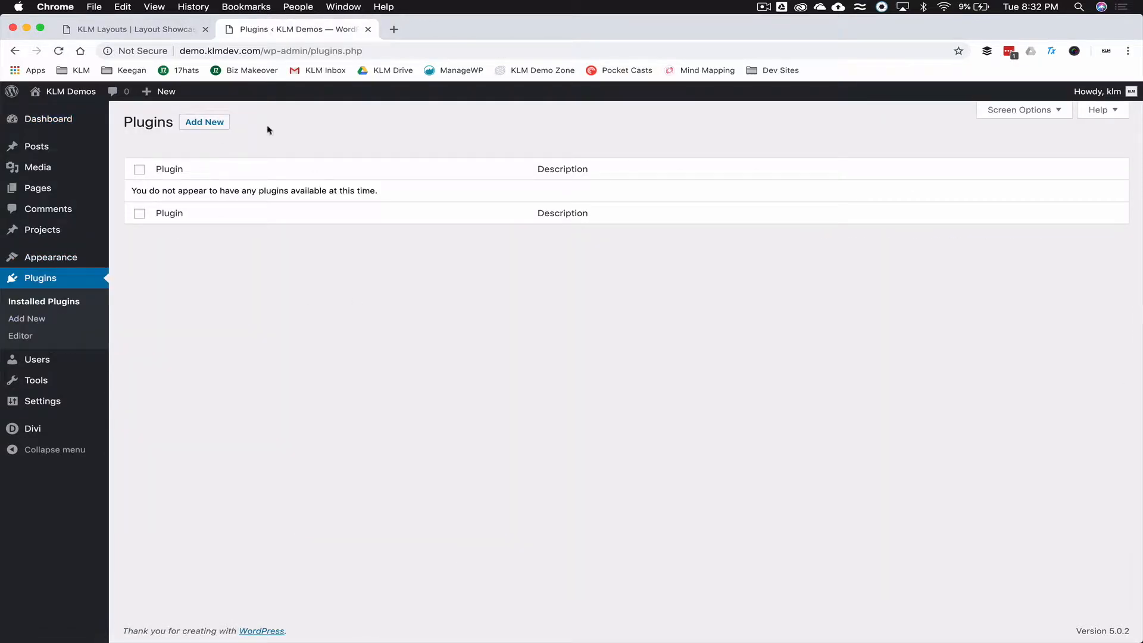
- Look through Themes and the settings pages, then save permalinks as Post name (/%postname%/)
{"action": "mouse_move", "coordinate": [51, 257]}
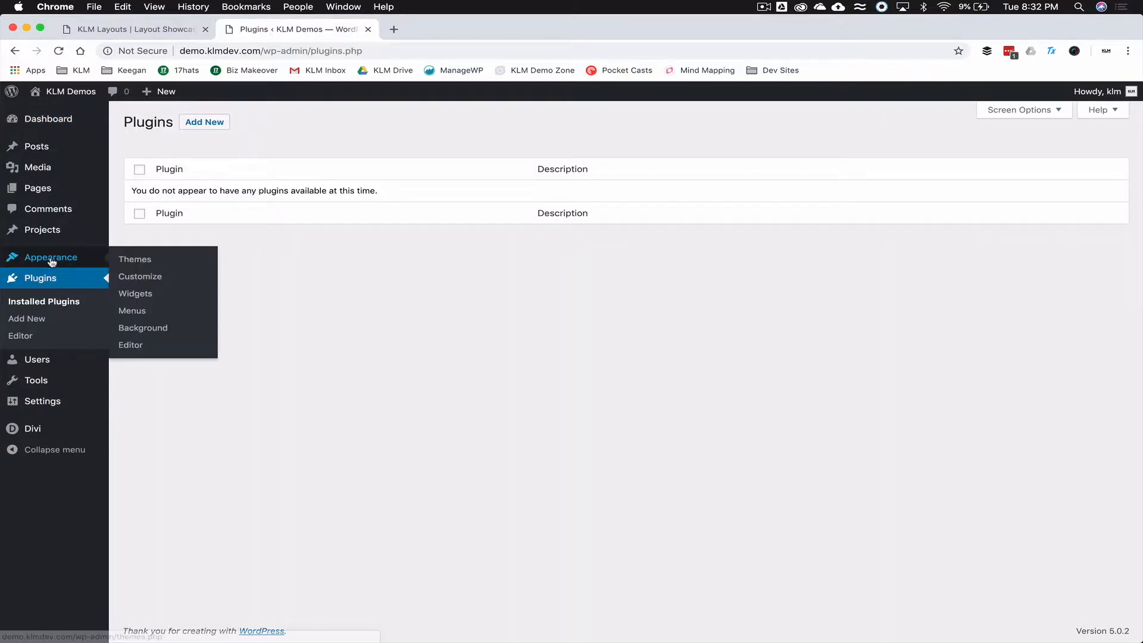
{"action": "left_click", "coordinate": [137, 260]}
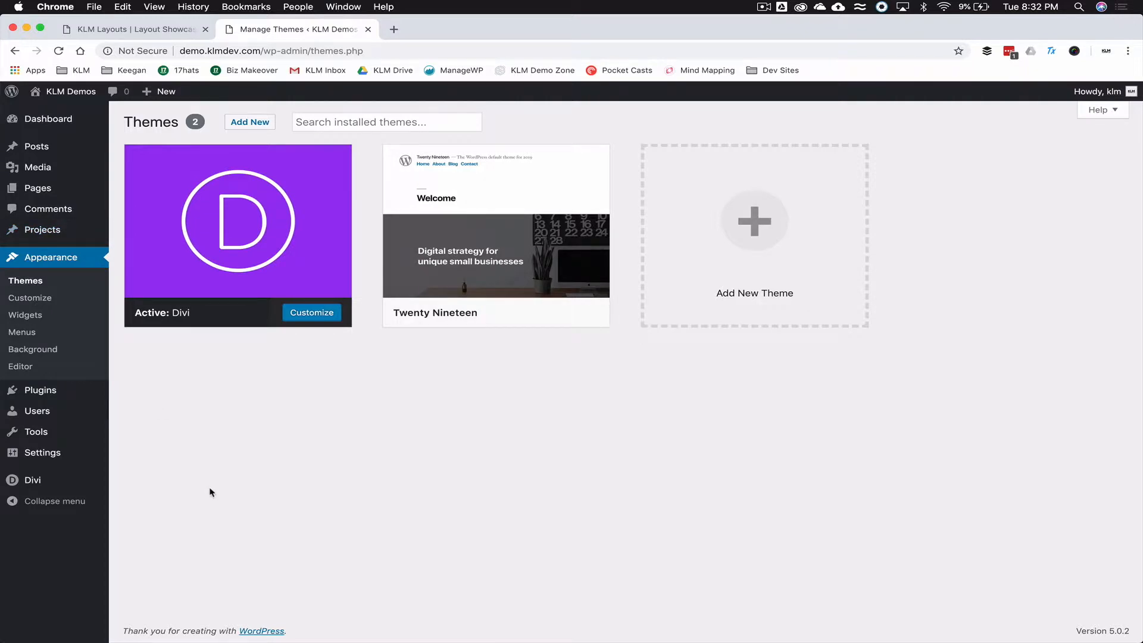
{"action": "left_click", "coordinate": [13, 451]}
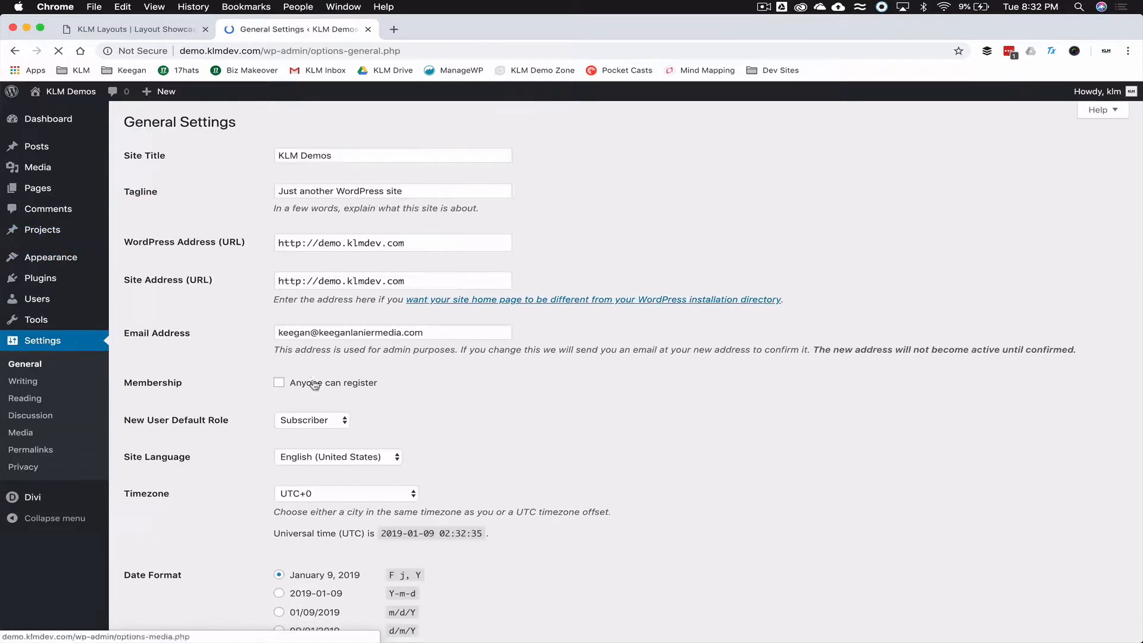
{"action": "left_click", "coordinate": [25, 398]}
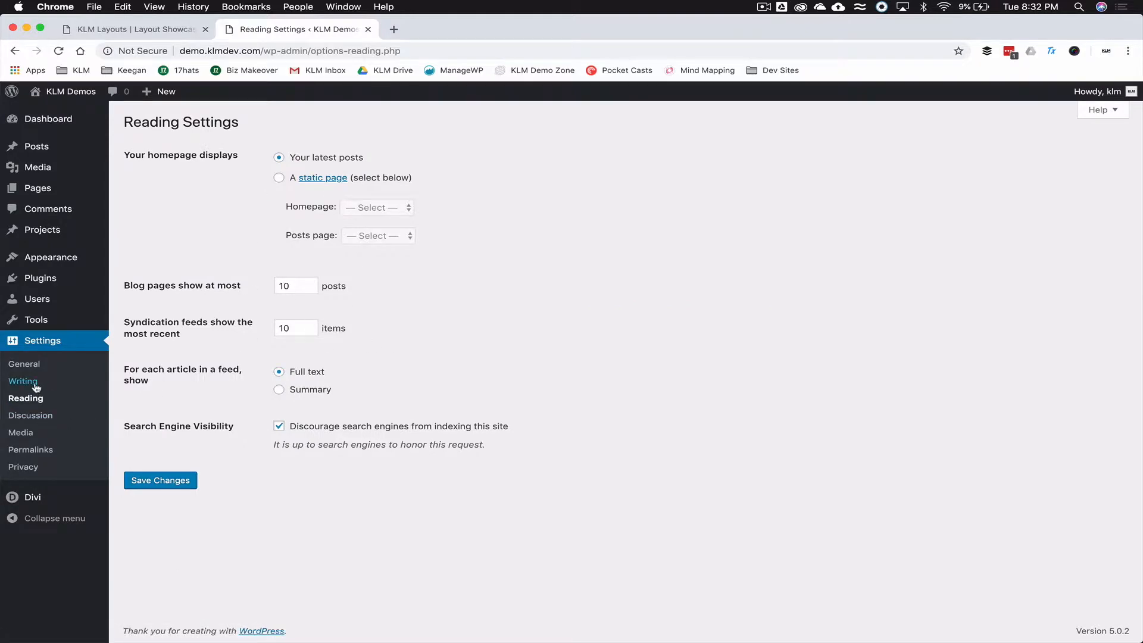
{"action": "left_click", "coordinate": [35, 387]}
{"action": "left_click", "coordinate": [41, 451]}
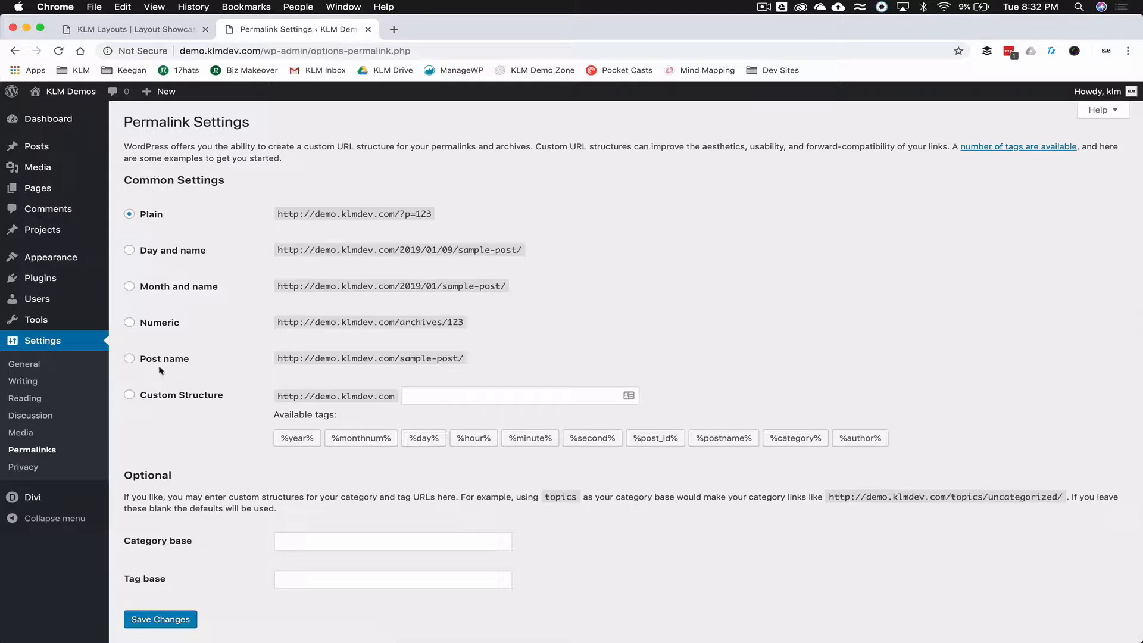
{"action": "left_click", "coordinate": [161, 363]}
{"action": "left_click", "coordinate": [169, 618]}
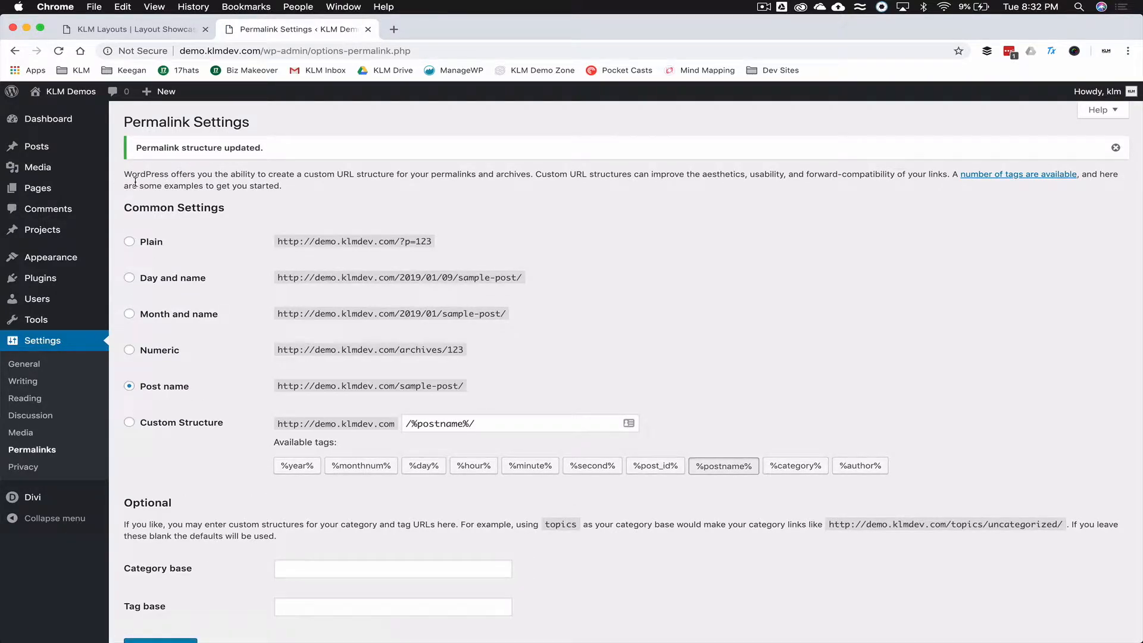
- Check the two existing pages, then go to the Posts list showing Hello world!
{"action": "left_click", "coordinate": [45, 190]}
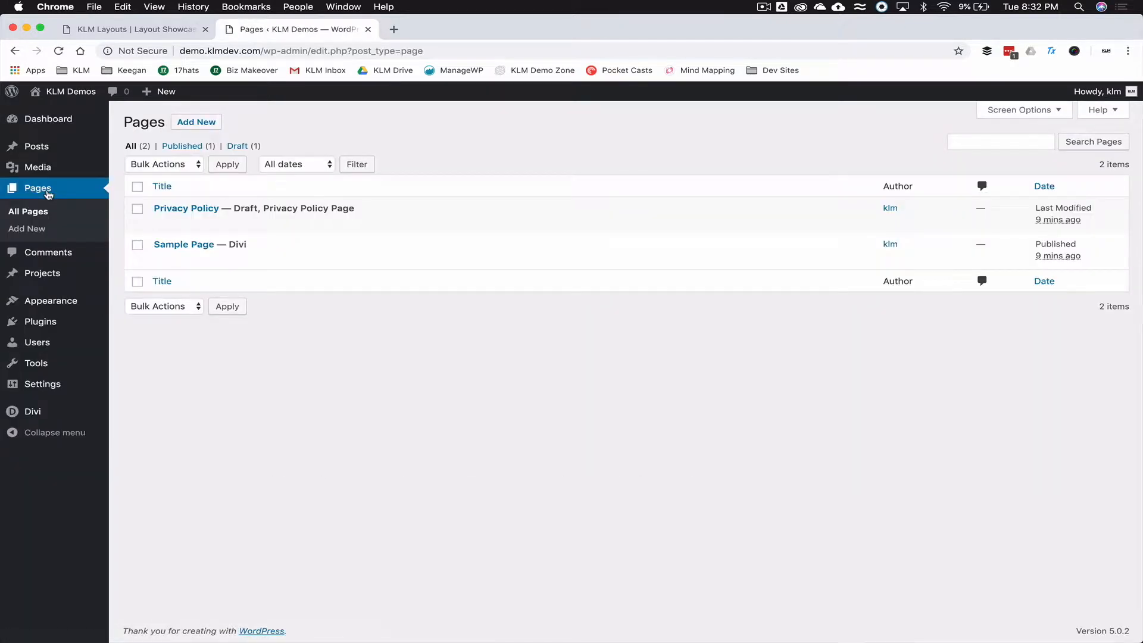
{"action": "mouse_move", "coordinate": [229, 246]}
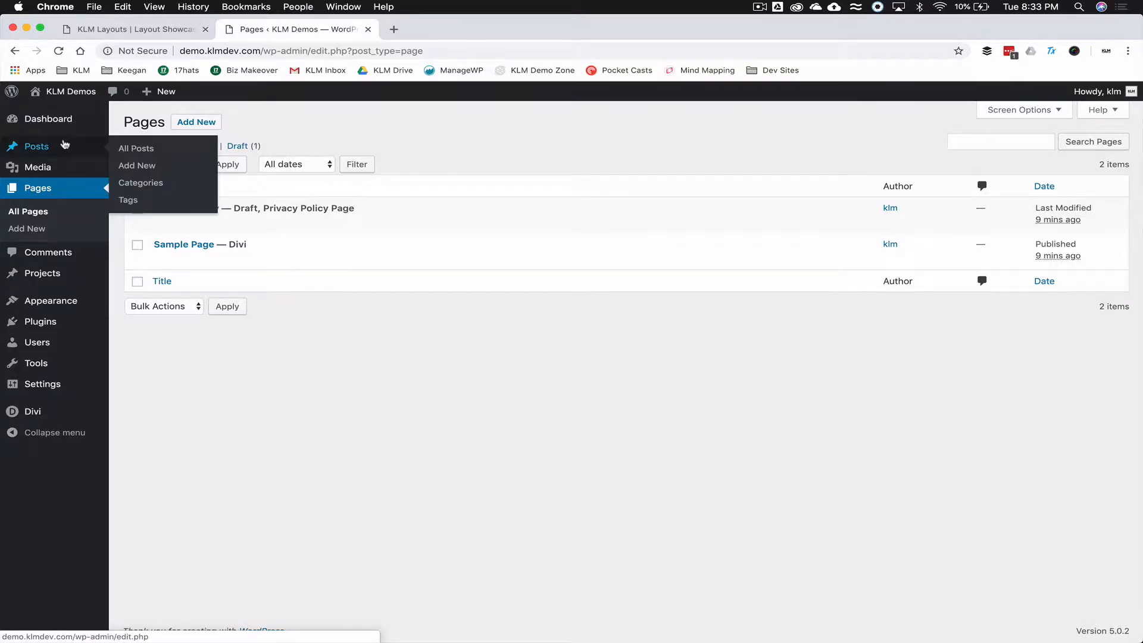
{"action": "left_click", "coordinate": [65, 145]}
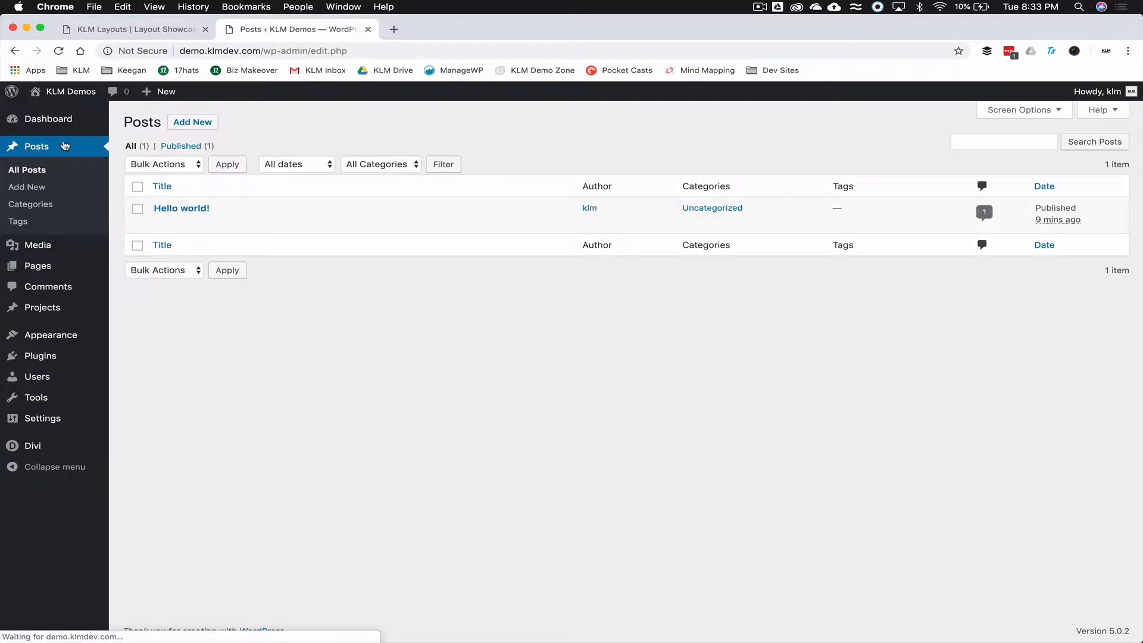
- Start a new post titled 'Test Post 2' using the default editor
{"action": "left_click", "coordinate": [197, 122]}
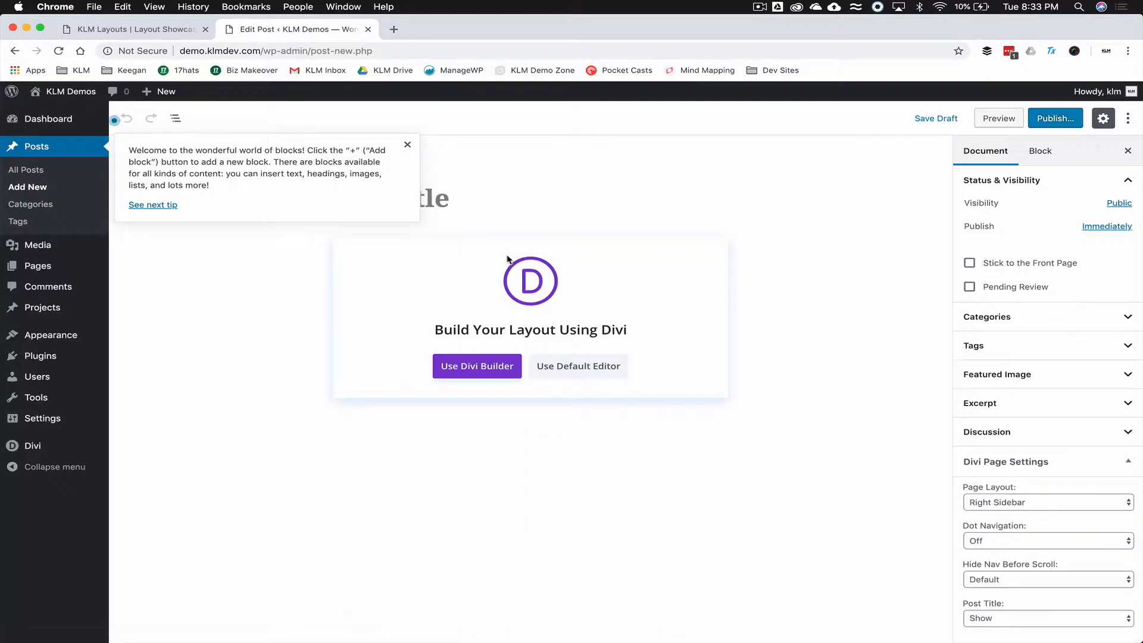
{"action": "left_click", "coordinate": [408, 146]}
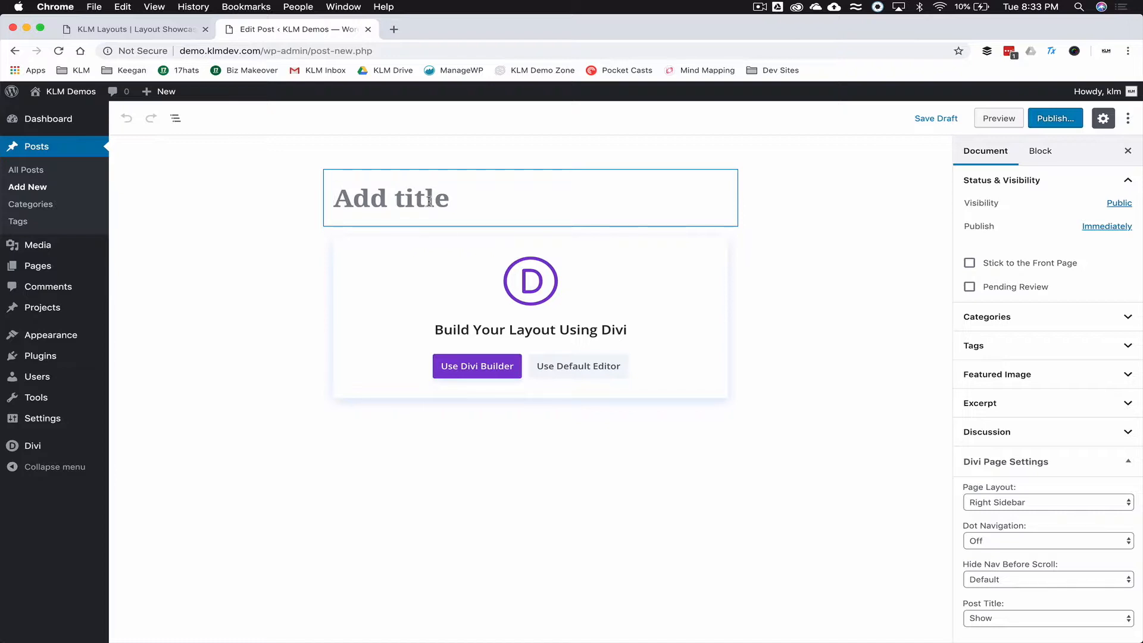
{"action": "type", "text": "Test Post 2"}
{"action": "left_click", "coordinate": [479, 333]}
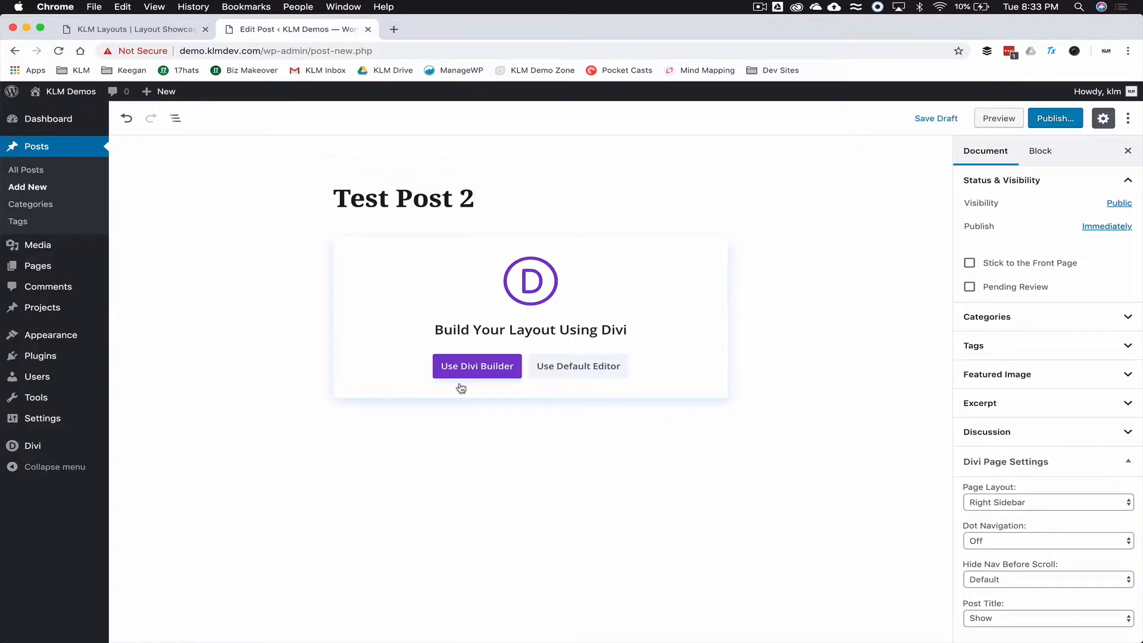
{"action": "left_click", "coordinate": [576, 366]}
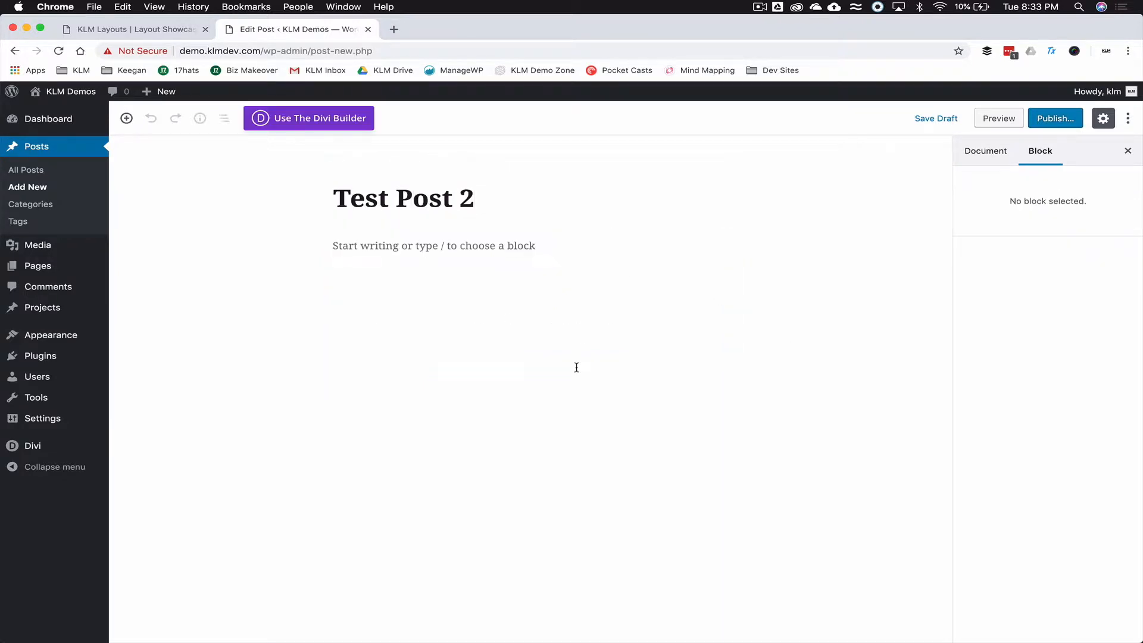
{"action": "left_click", "coordinate": [383, 246]}
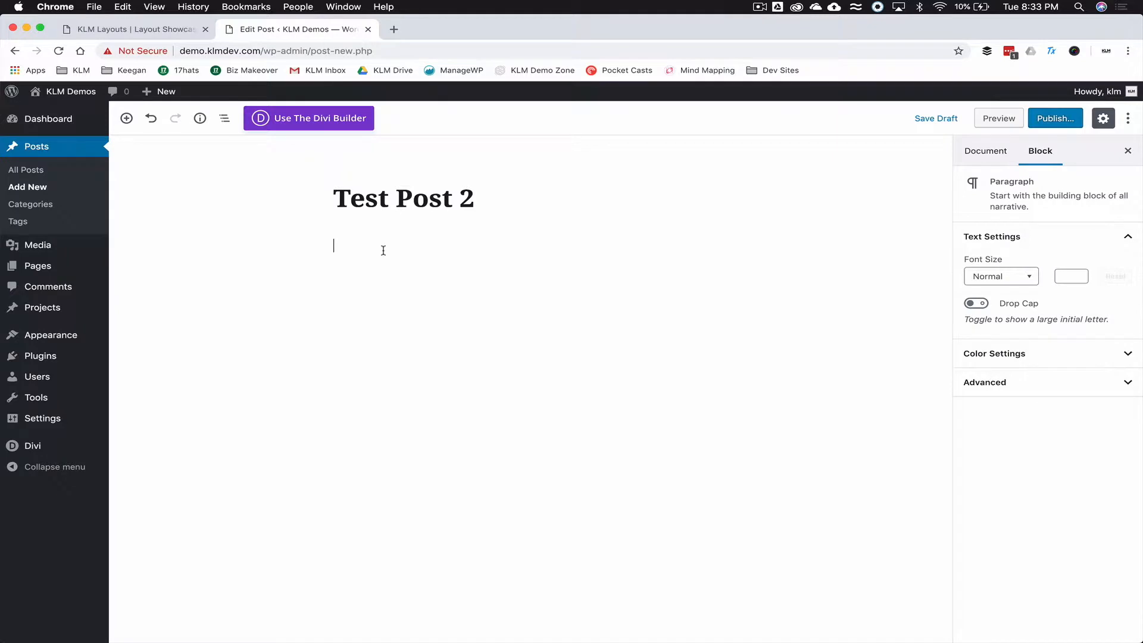
- Generate five lorem ipsum paragraphs with the Tx extension and paste them into the post body
{"action": "left_click", "coordinate": [1051, 50]}
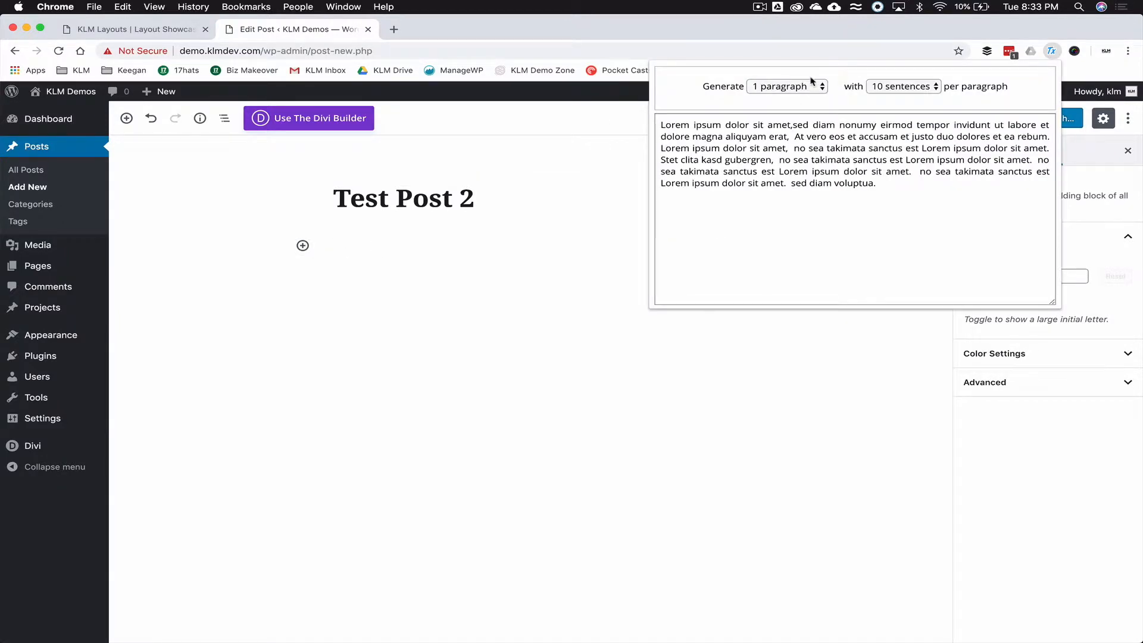
{"action": "left_click", "coordinate": [787, 86]}
{"action": "left_click", "coordinate": [774, 128]}
{"action": "left_click", "coordinate": [731, 160]}
{"action": "key", "text": "ctrl+c"}
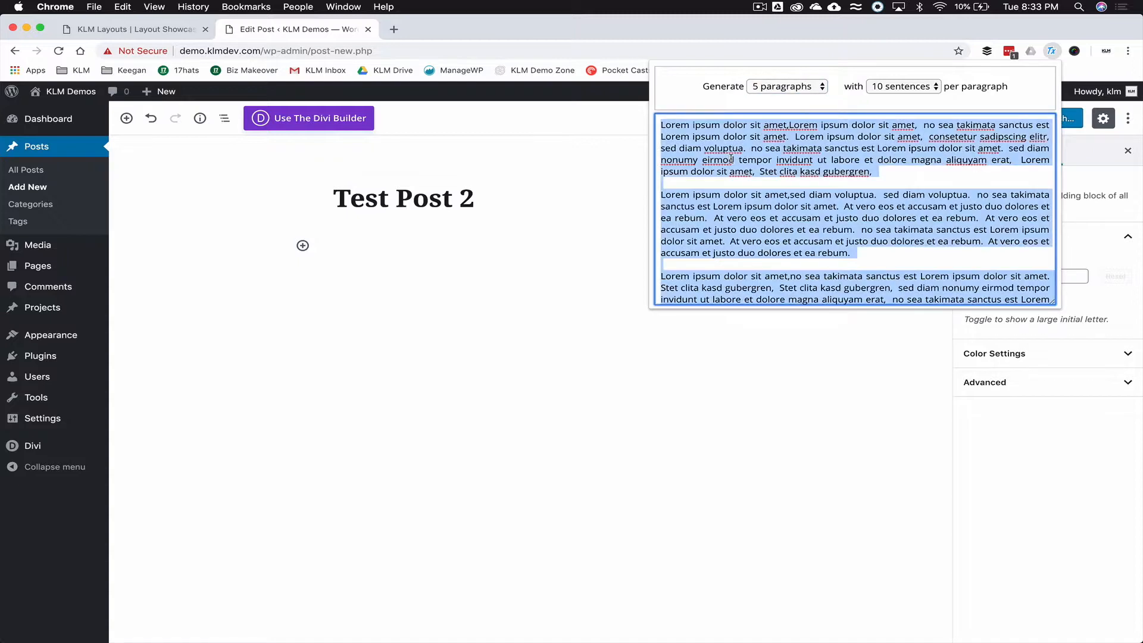
{"action": "left_click", "coordinate": [456, 256]}
{"action": "key", "text": "ctrl+v"}
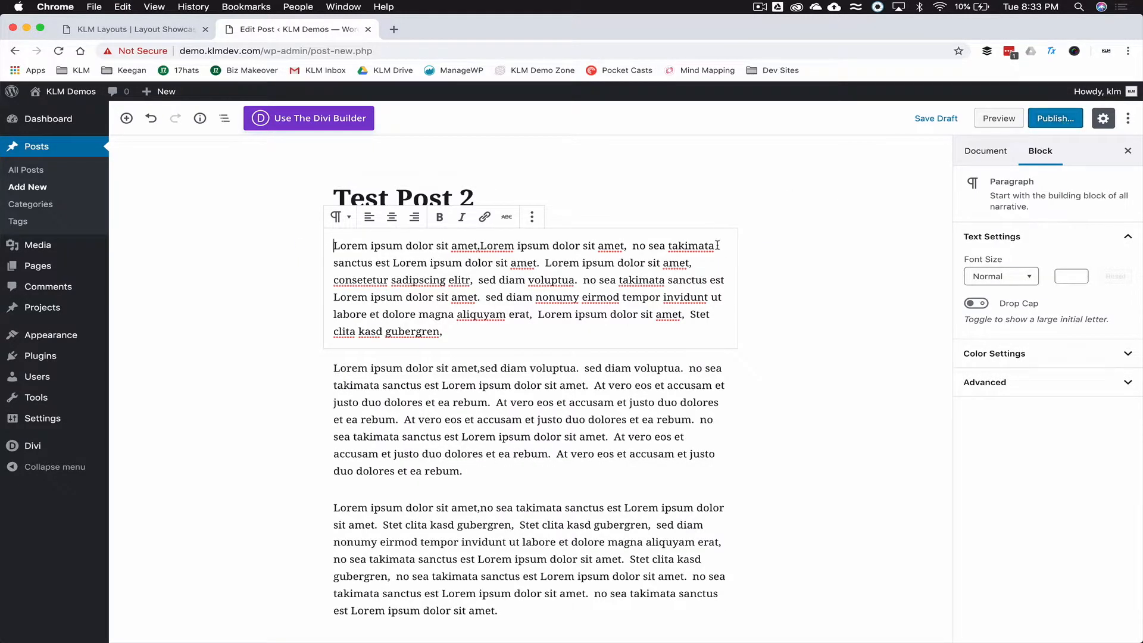
- Publish Test Post 2 and close the confirmation panel
{"action": "left_click", "coordinate": [1062, 122]}
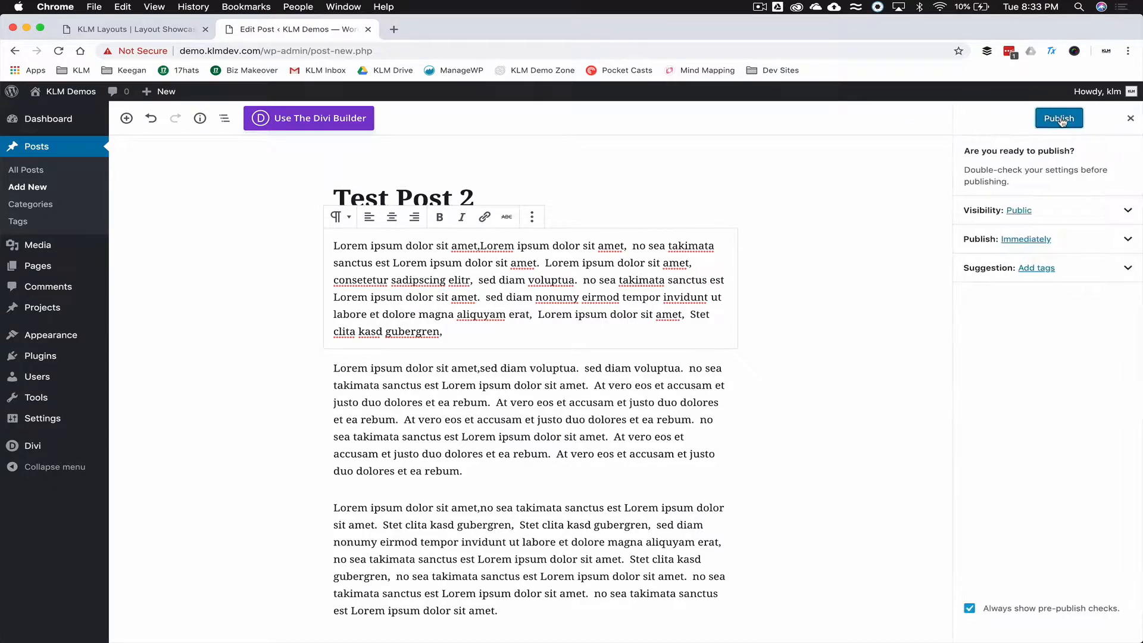
{"action": "left_click", "coordinate": [1074, 121]}
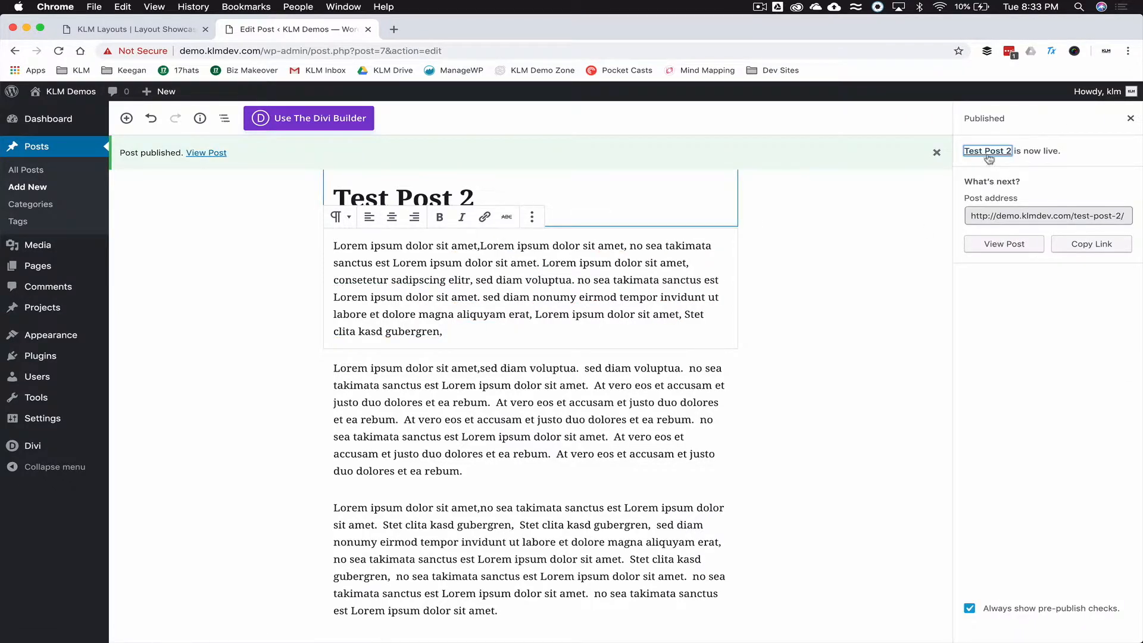
{"action": "left_click", "coordinate": [1130, 121]}
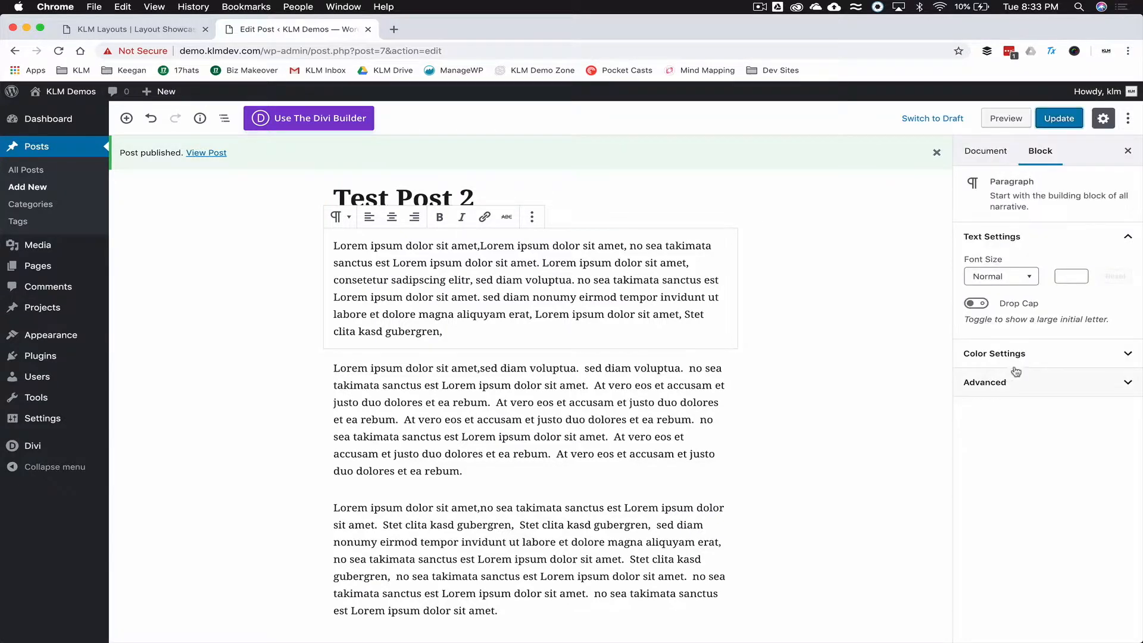
- Upload the Google Analytics Using Divi thumbnail from the YouTube Tutorials folder as featured image
{"action": "left_click", "coordinate": [984, 151]}
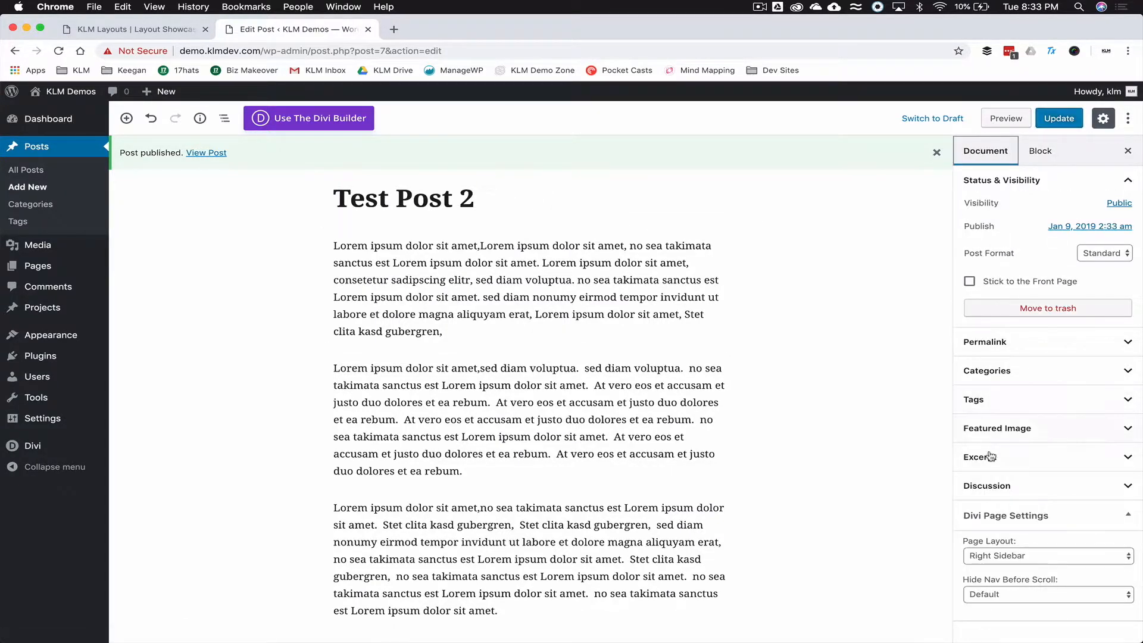
{"action": "left_click", "coordinate": [997, 428]}
{"action": "left_click", "coordinate": [1006, 456]}
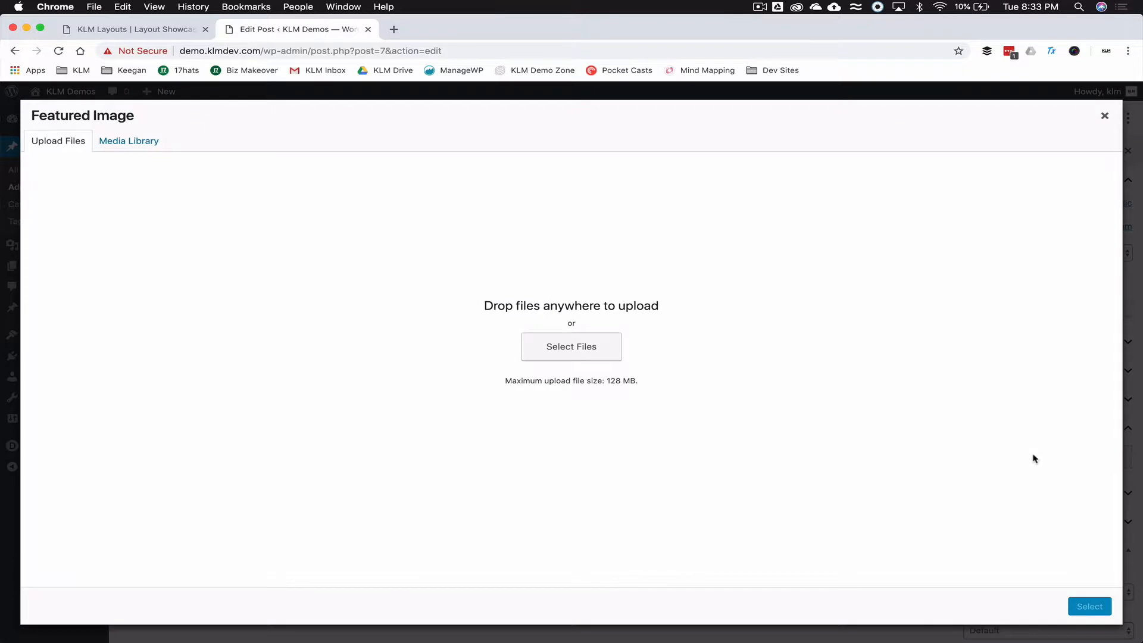
{"action": "left_click", "coordinate": [135, 147]}
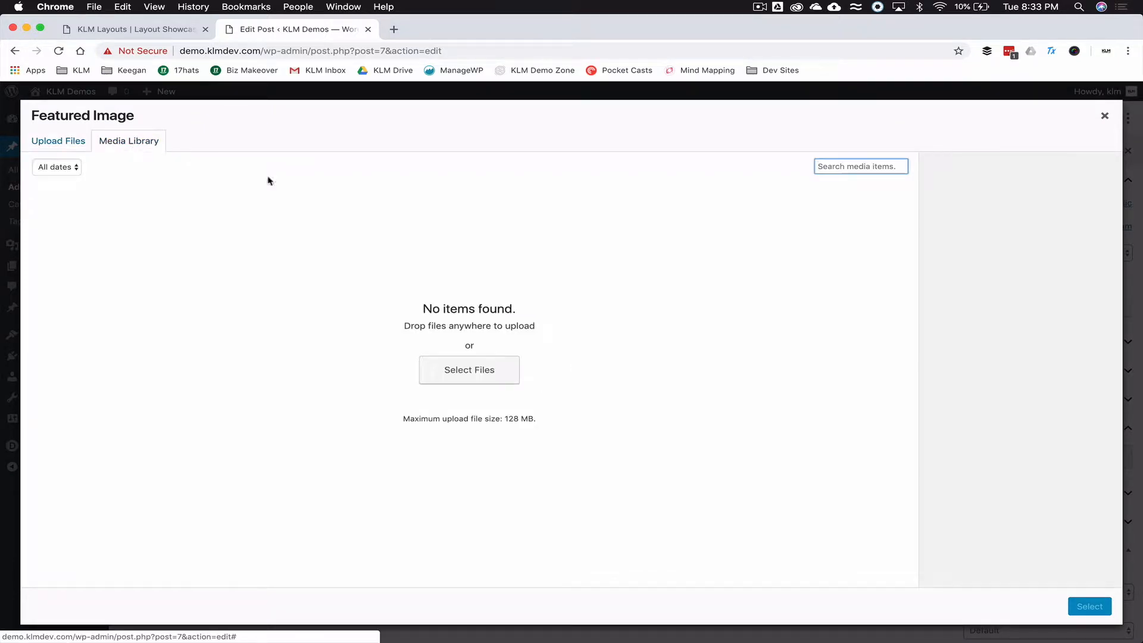
{"action": "left_click", "coordinate": [485, 373]}
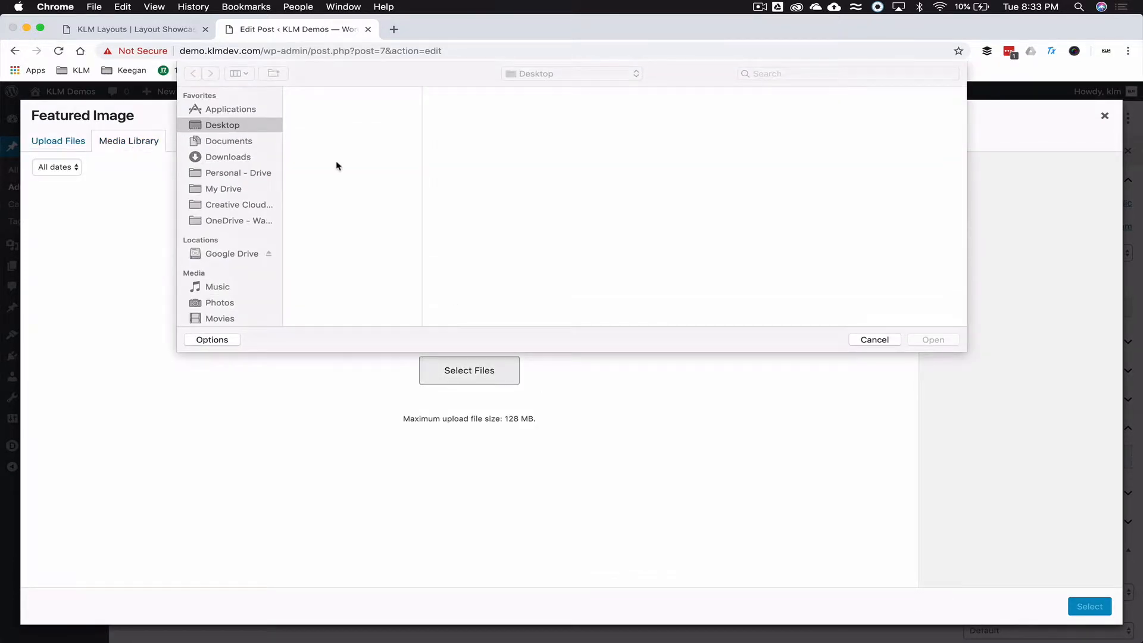
{"action": "left_click", "coordinate": [237, 190]}
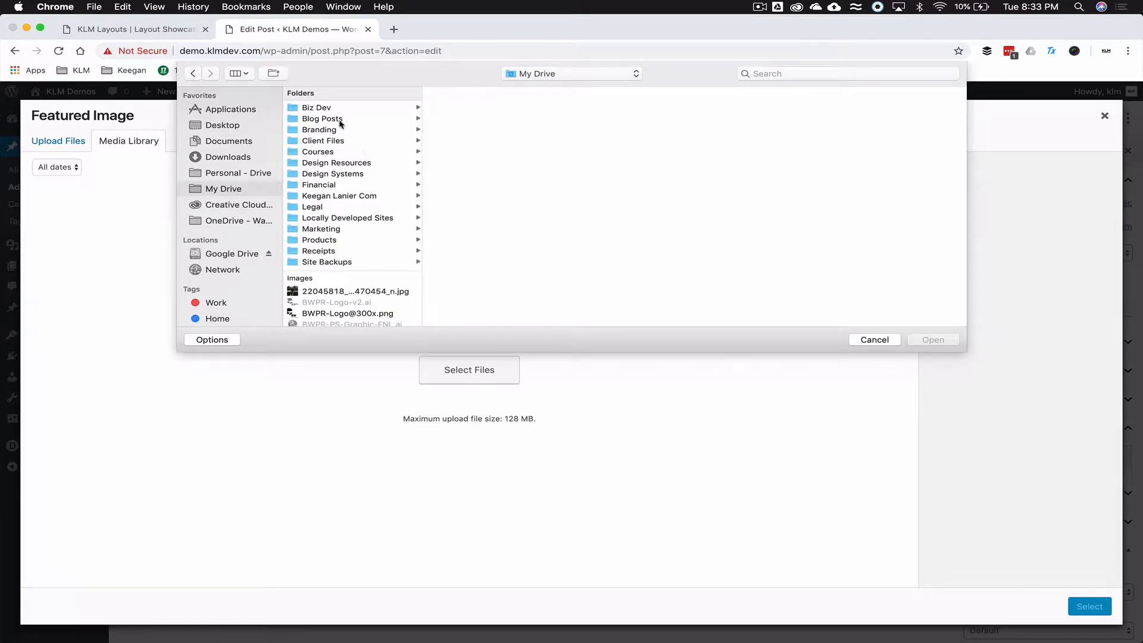
{"action": "left_click", "coordinate": [341, 129]}
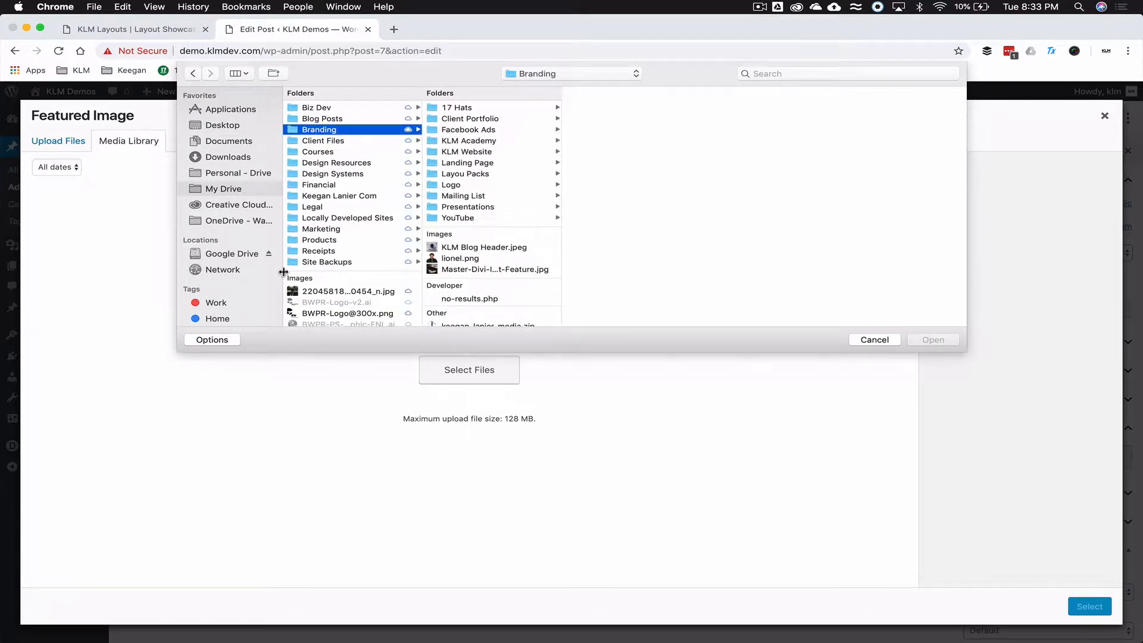
{"action": "left_click", "coordinate": [344, 229]}
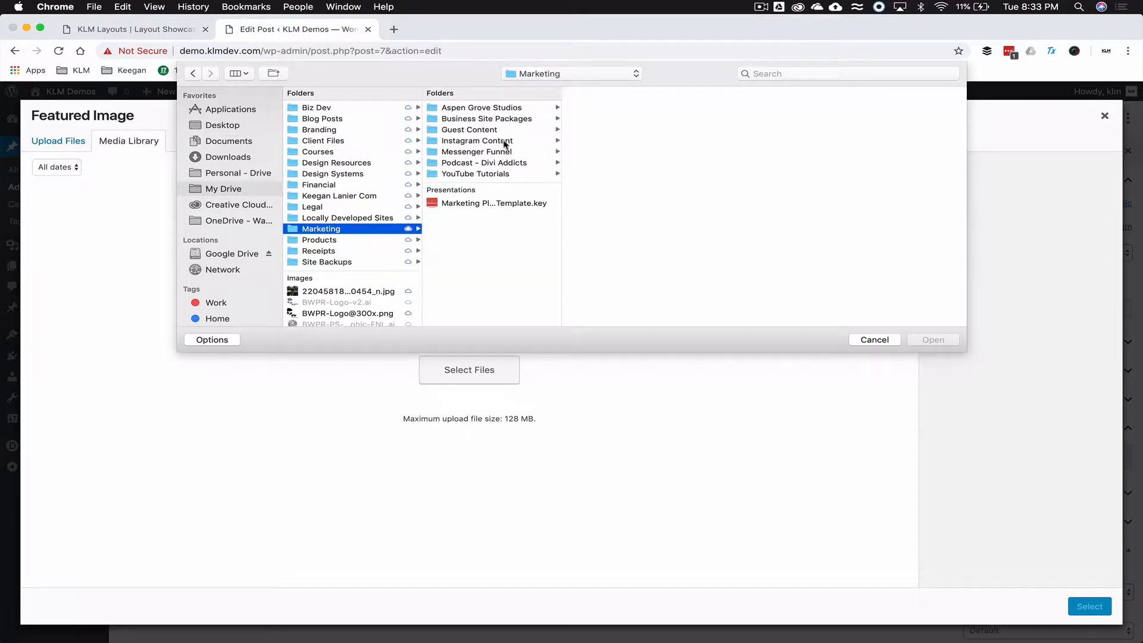
{"action": "left_click", "coordinate": [484, 174]}
{"action": "left_click", "coordinate": [631, 140]}
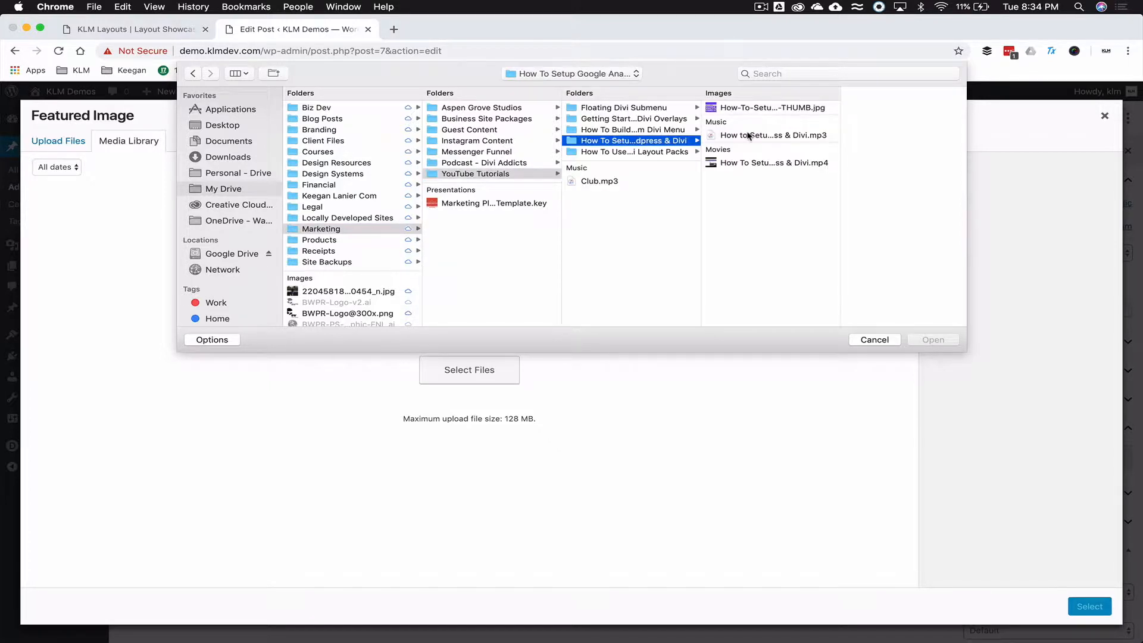
{"action": "left_click", "coordinate": [747, 108]}
{"action": "double_click", "coordinate": [749, 109]}
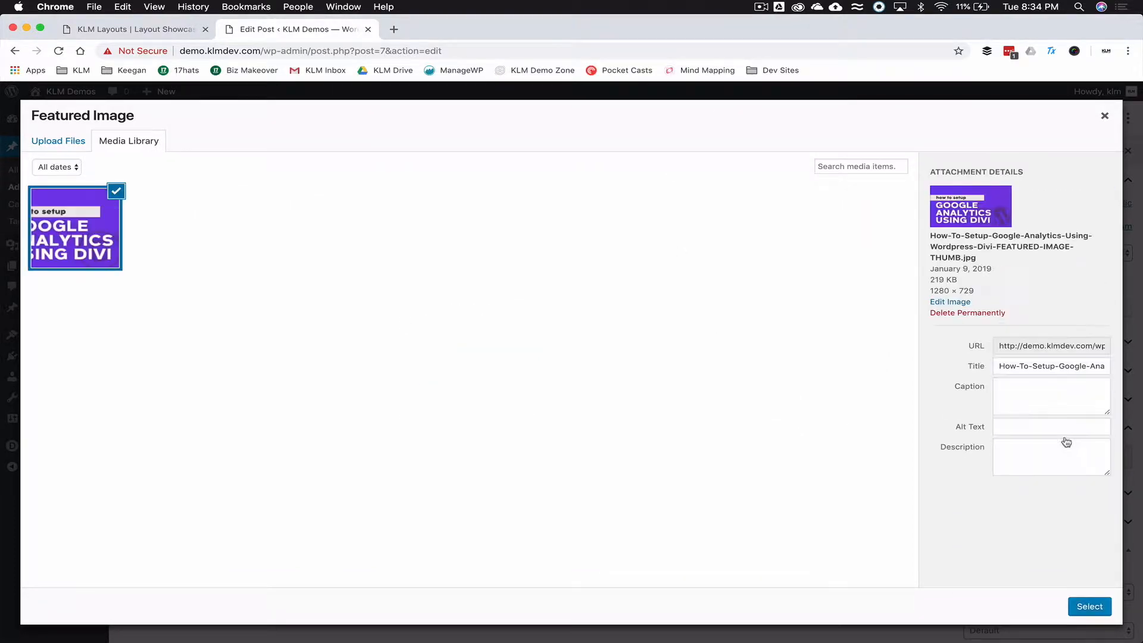
- Confirm the image as Test Post 2's featured image and update the post
{"action": "left_click", "coordinate": [1088, 610]}
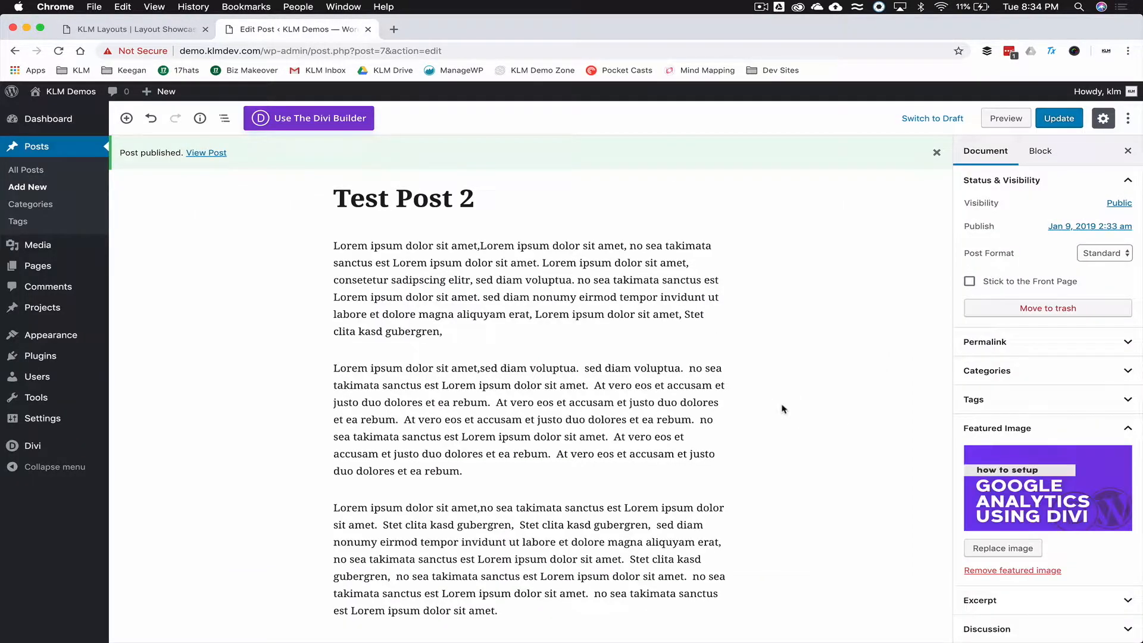
{"action": "left_click", "coordinate": [1059, 117]}
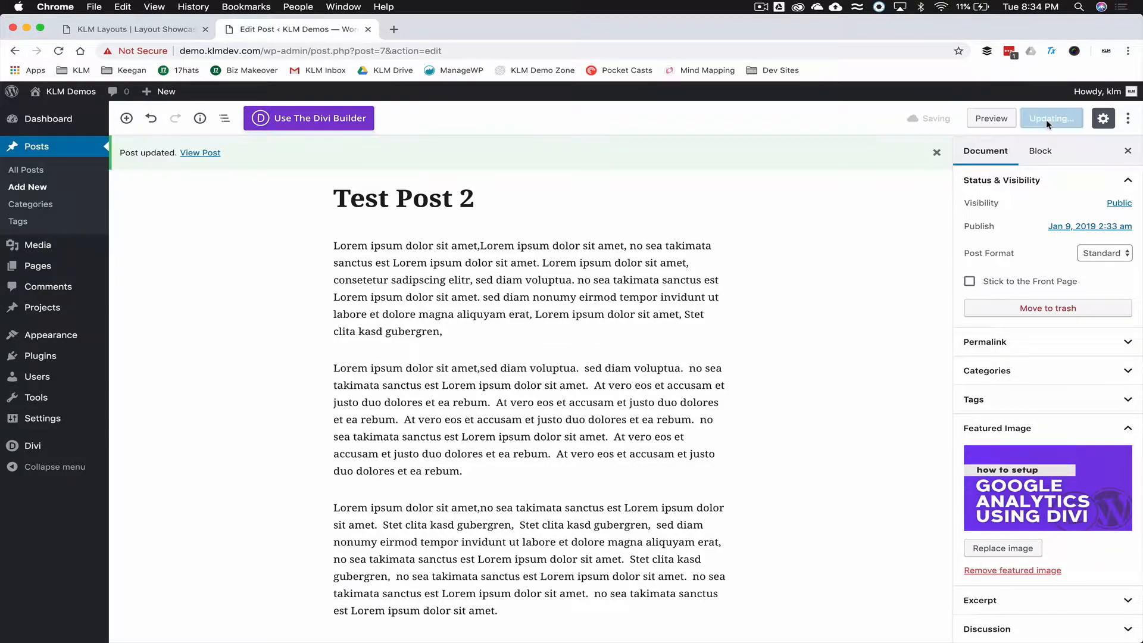
{"action": "left_click", "coordinate": [34, 172]}
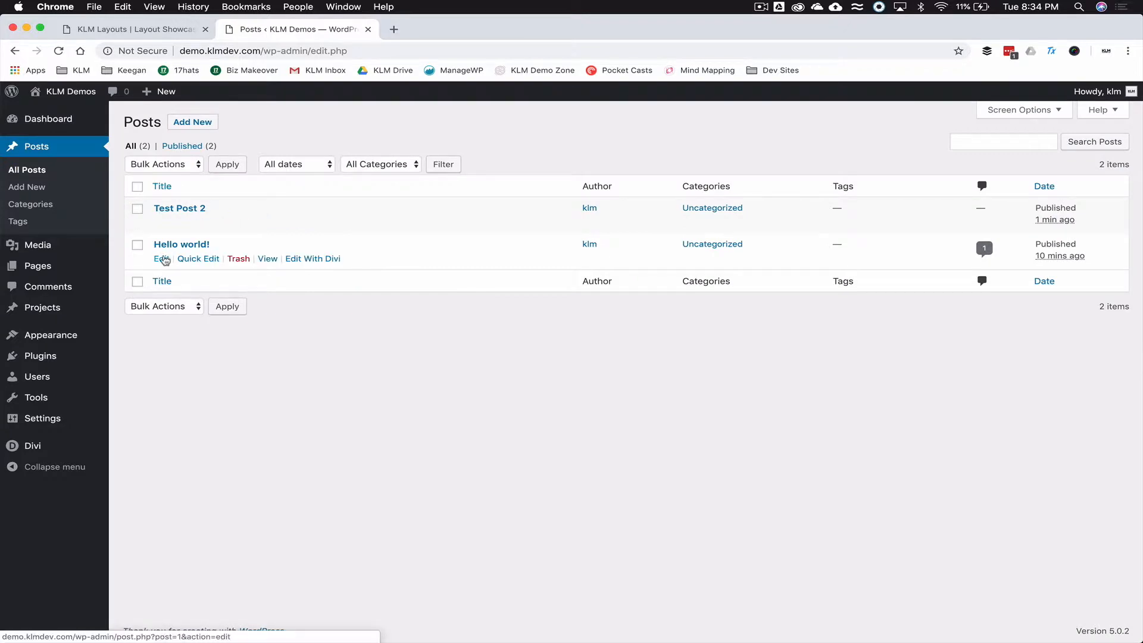
- Edit Hello world!, upload the Custom Divi Menu thumbnail as its featured image, and update
{"action": "left_click", "coordinate": [162, 259]}
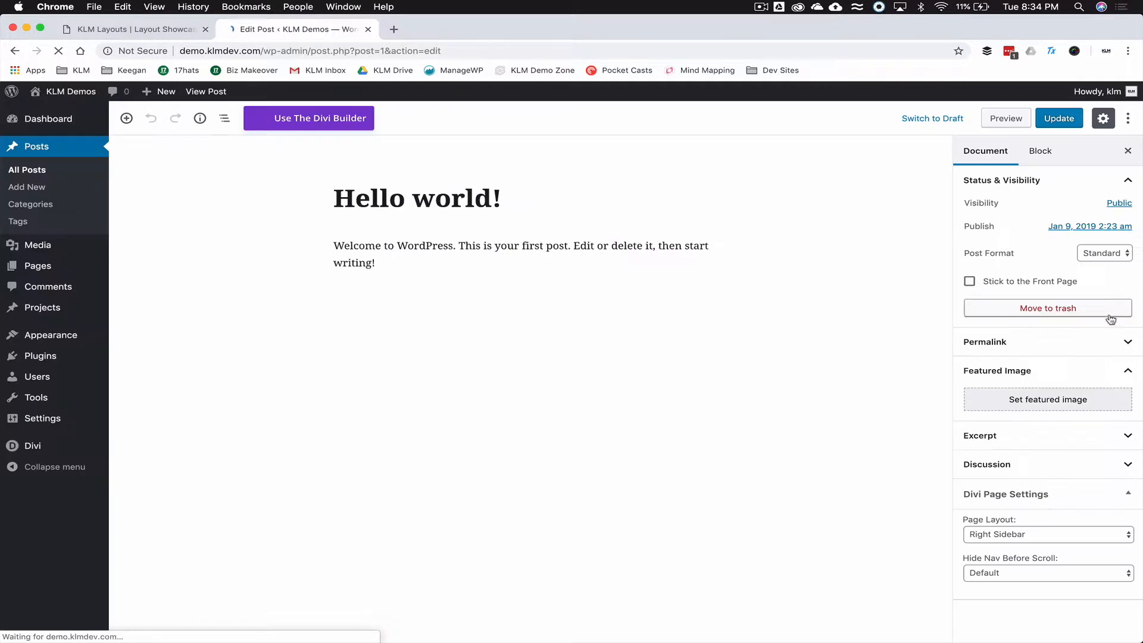
{"action": "left_click", "coordinate": [1025, 458]}
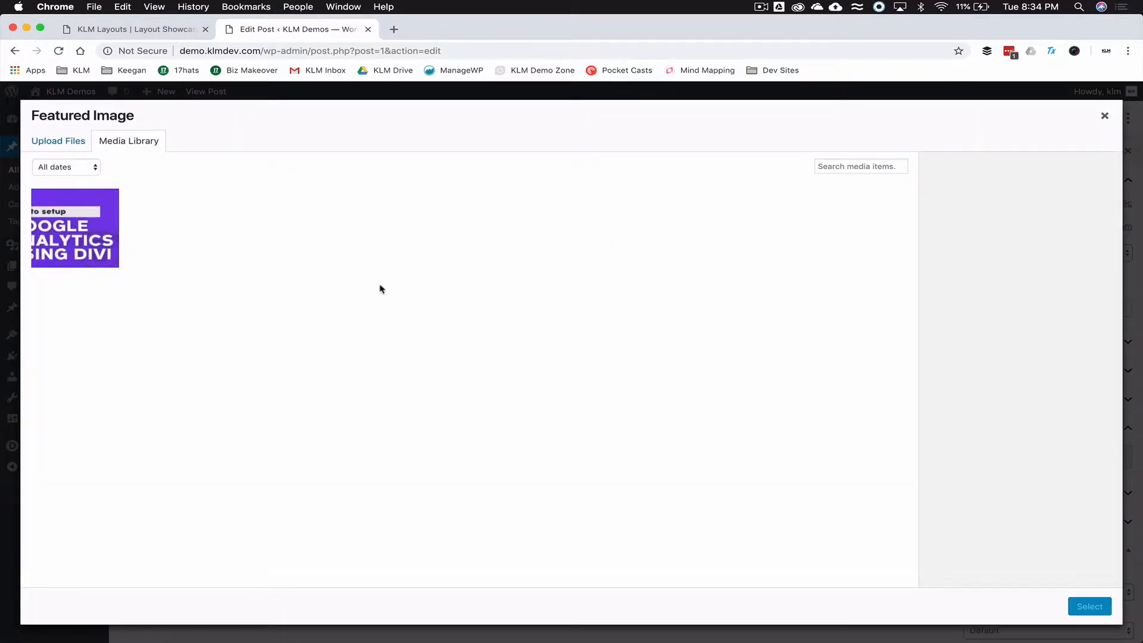
{"action": "left_click", "coordinate": [74, 143]}
{"action": "left_click", "coordinate": [529, 343]}
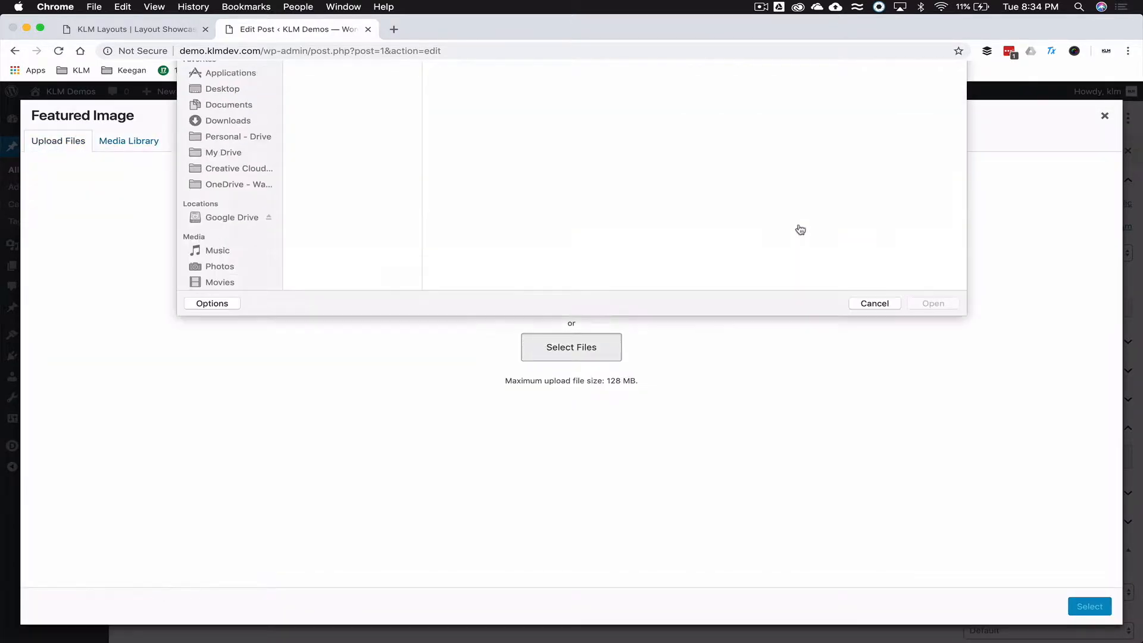
{"action": "left_click", "coordinate": [539, 76]}
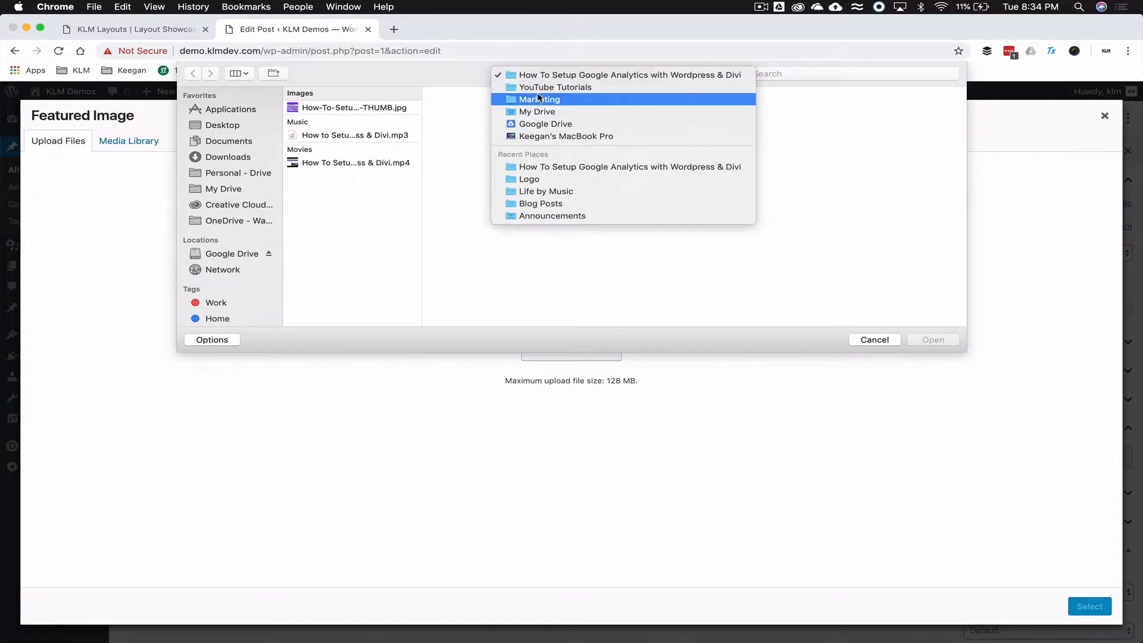
{"action": "left_click", "coordinate": [539, 89]}
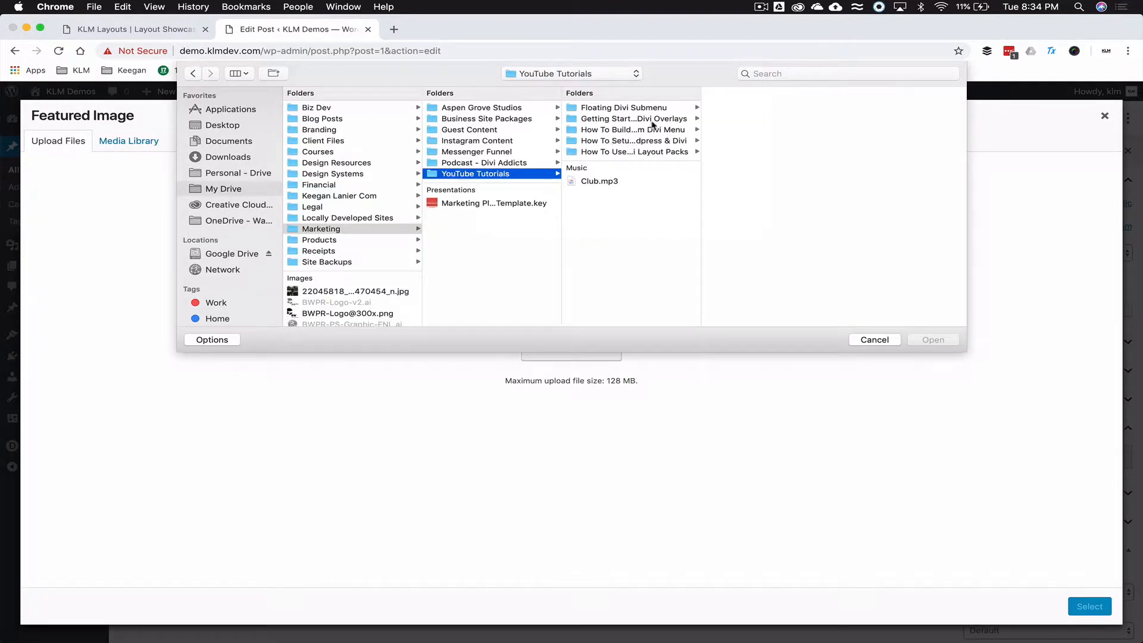
{"action": "left_click", "coordinate": [651, 127]}
{"action": "left_click", "coordinate": [778, 108]}
{"action": "double_click", "coordinate": [777, 110]}
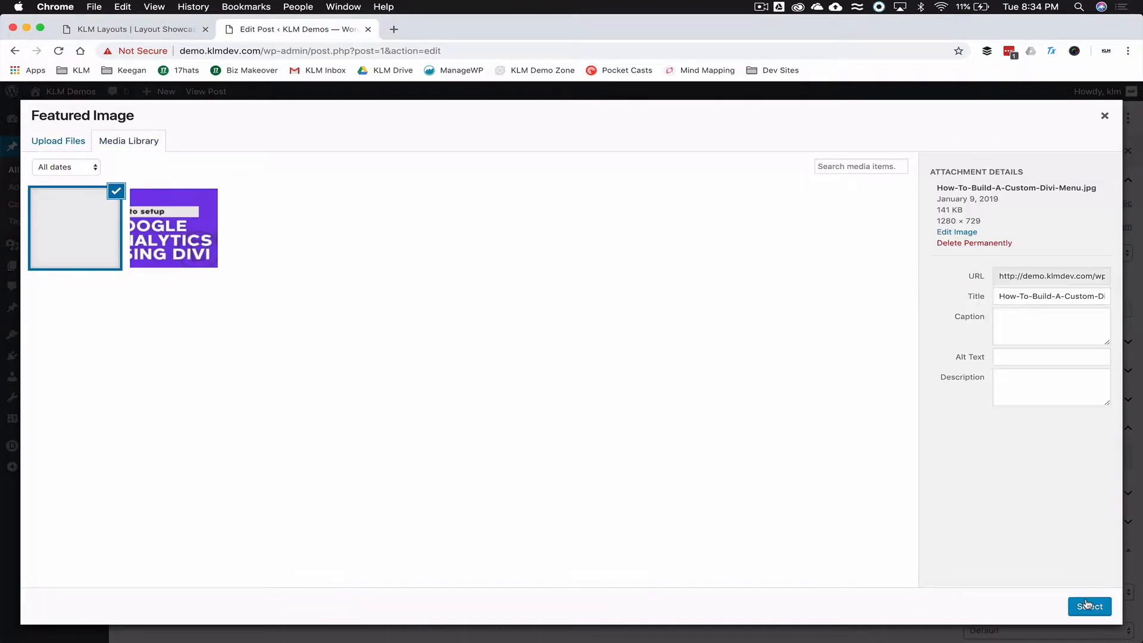
{"action": "left_click", "coordinate": [1087, 604]}
{"action": "left_click", "coordinate": [1052, 120]}
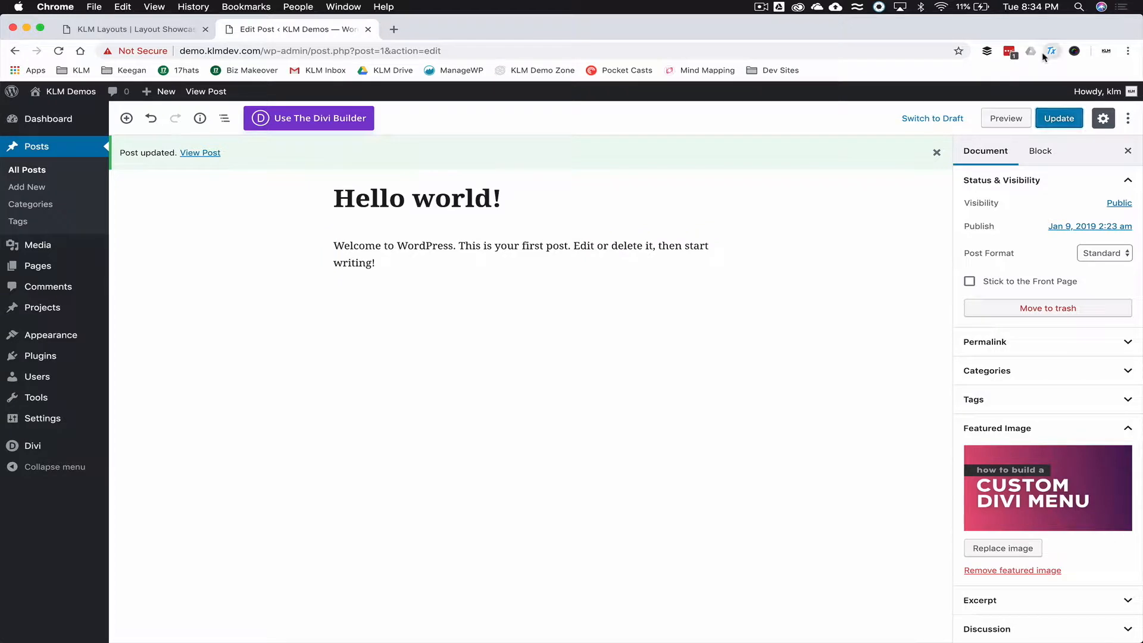
- Generate six lorem ipsum paragraphs, paste them into Hello world!, and update the post
{"action": "left_click", "coordinate": [1051, 50]}
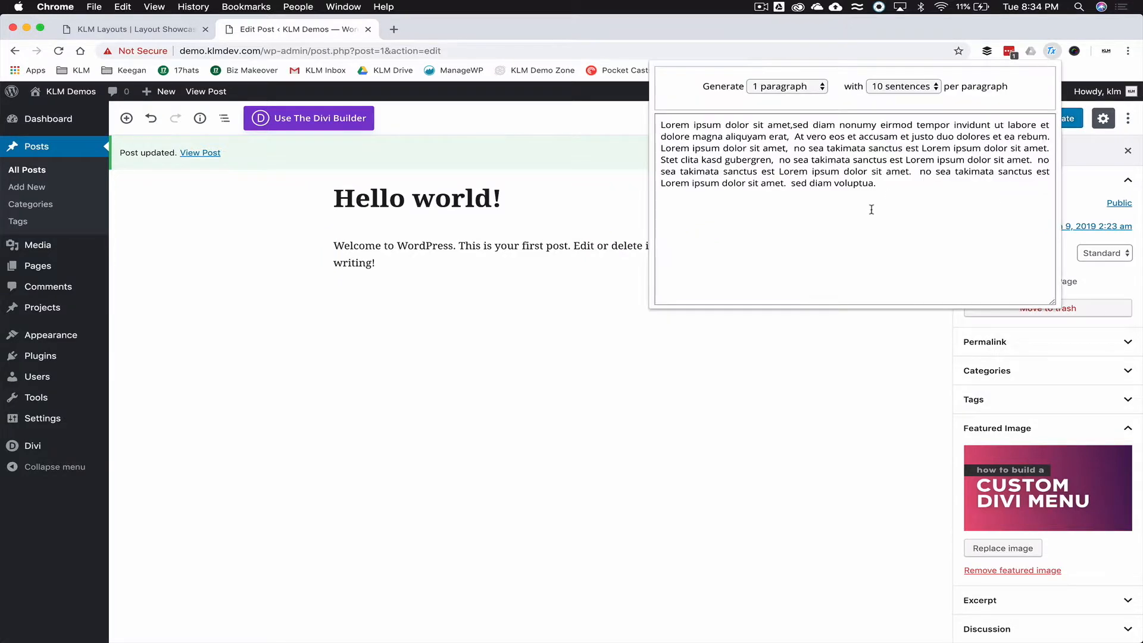
{"action": "left_click", "coordinate": [787, 87]}
{"action": "left_click", "coordinate": [780, 141]}
{"action": "key", "text": "super+c"}
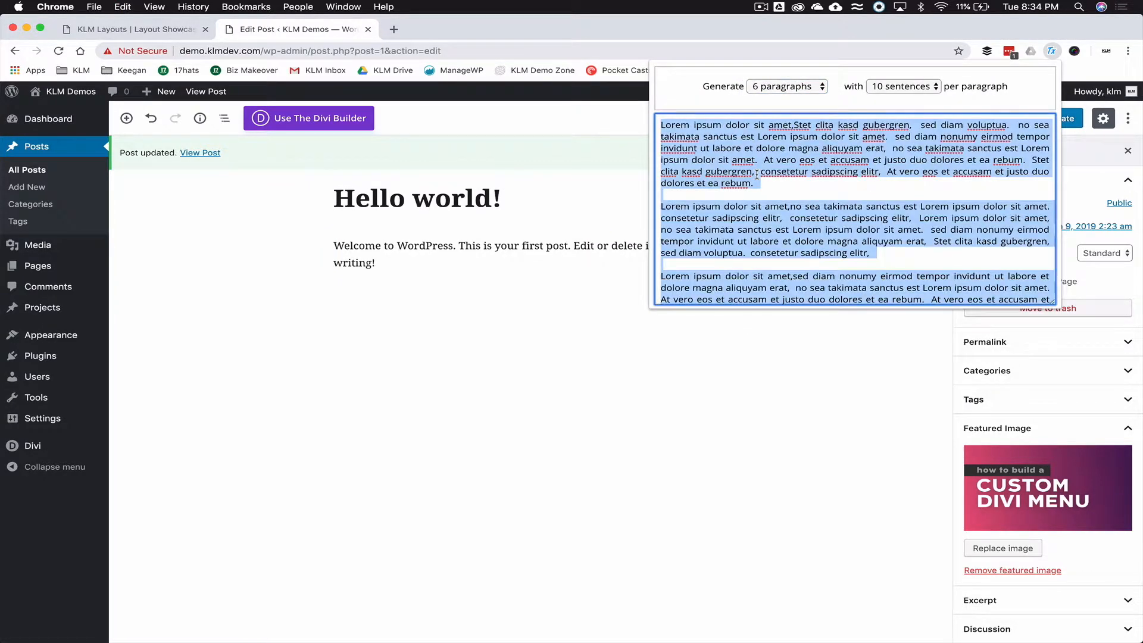
{"action": "left_click", "coordinate": [423, 245]}
{"action": "key", "text": "super+v"}
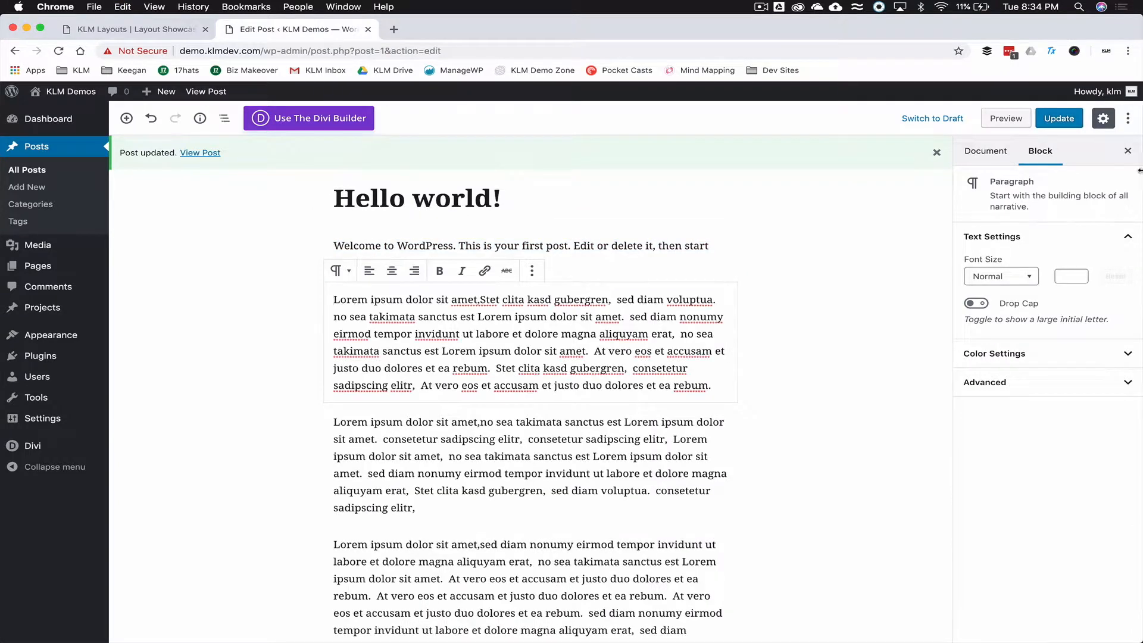
{"action": "left_click", "coordinate": [1060, 118]}
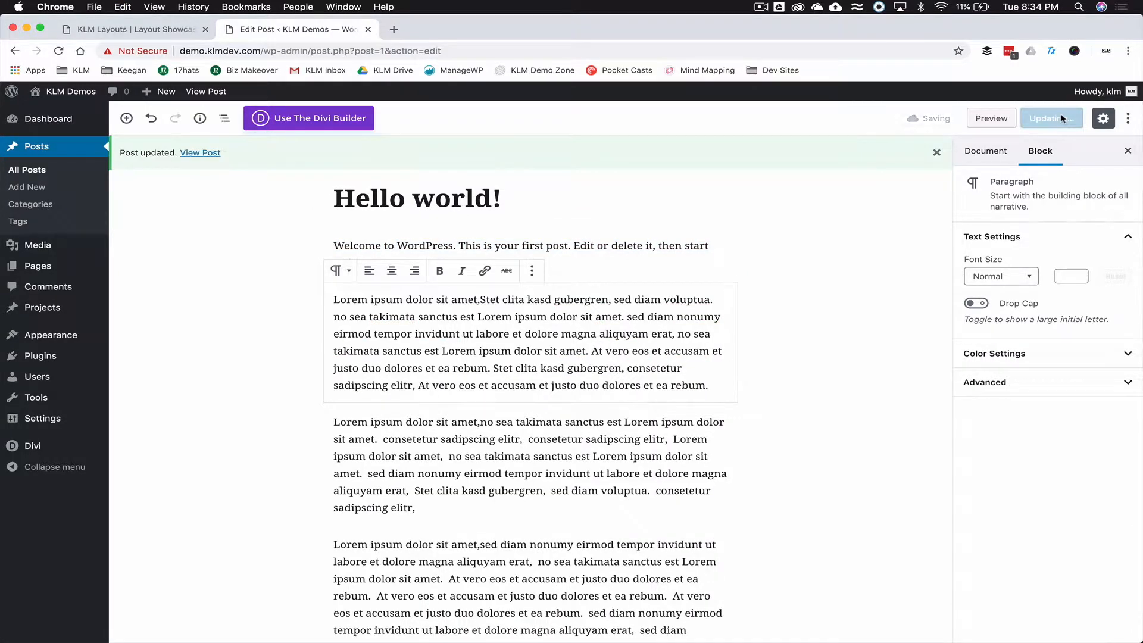
- View the live front page and scroll through the posts with their featured images
{"action": "left_click", "coordinate": [59, 91]}
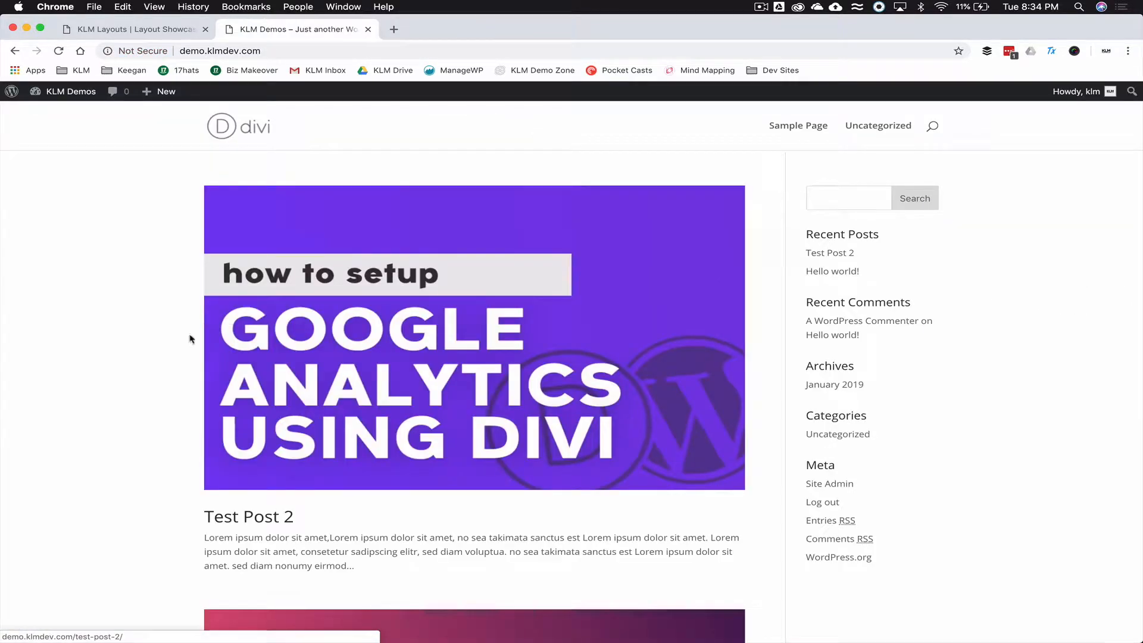
{"action": "scroll", "coordinate": [298, 306], "scroll_direction": "down", "scroll_amount": 6}
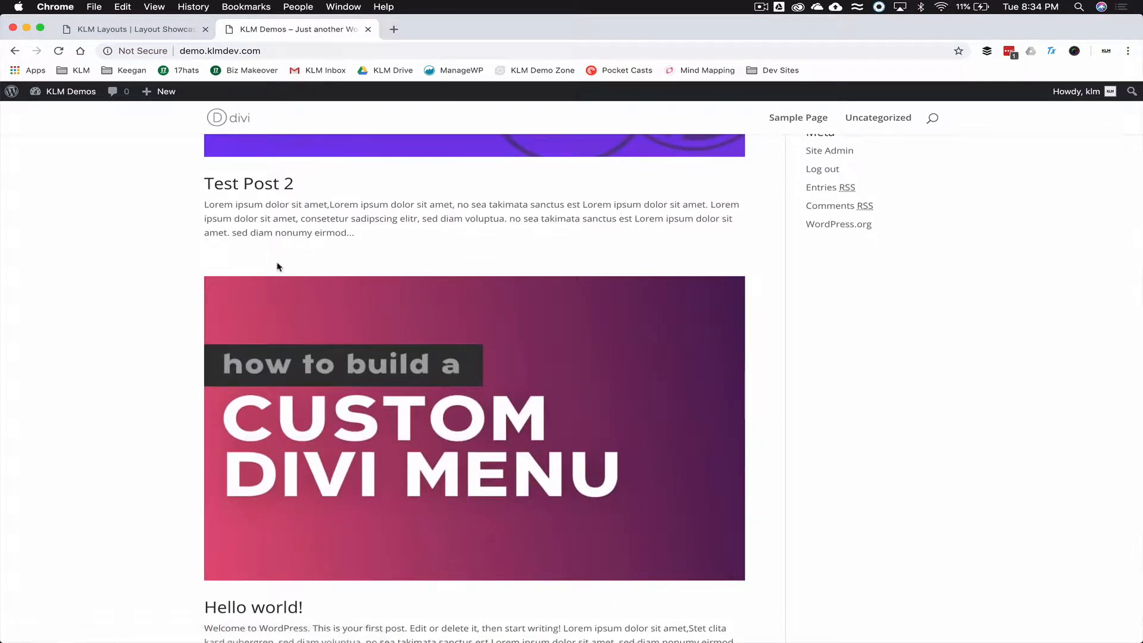
{"action": "scroll", "coordinate": [278, 265], "scroll_direction": "down", "scroll_amount": 2}
{"action": "scroll", "coordinate": [280, 263], "scroll_direction": "up", "scroll_amount": 8}
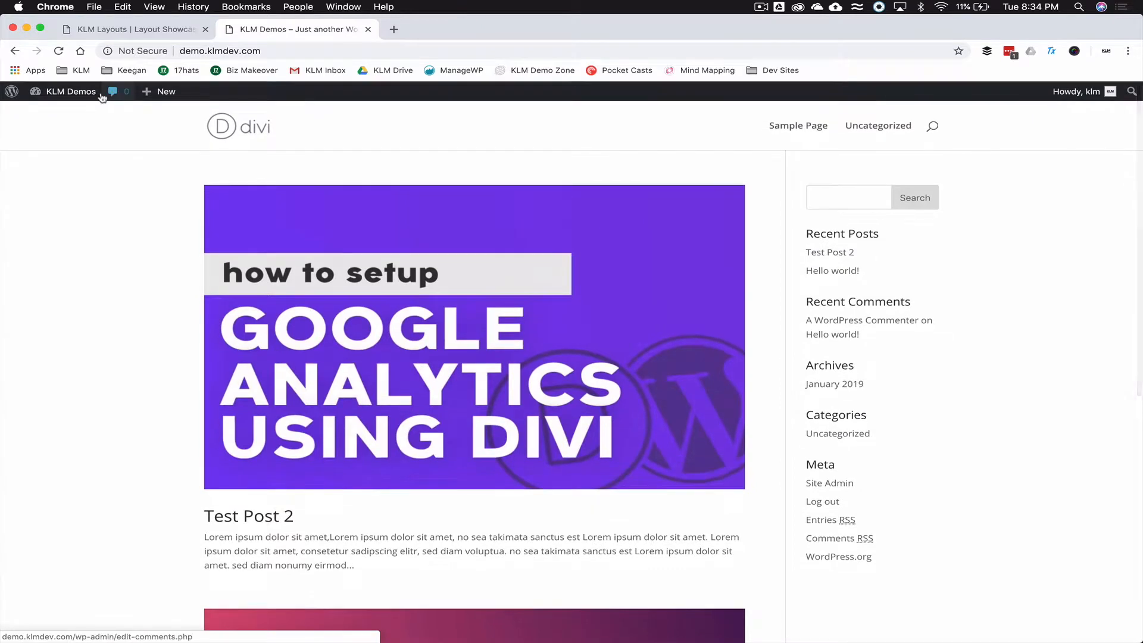
- Return to the dashboard and open Sample Page in the Divi Visual Builder from the Pages list
{"action": "left_click", "coordinate": [61, 94]}
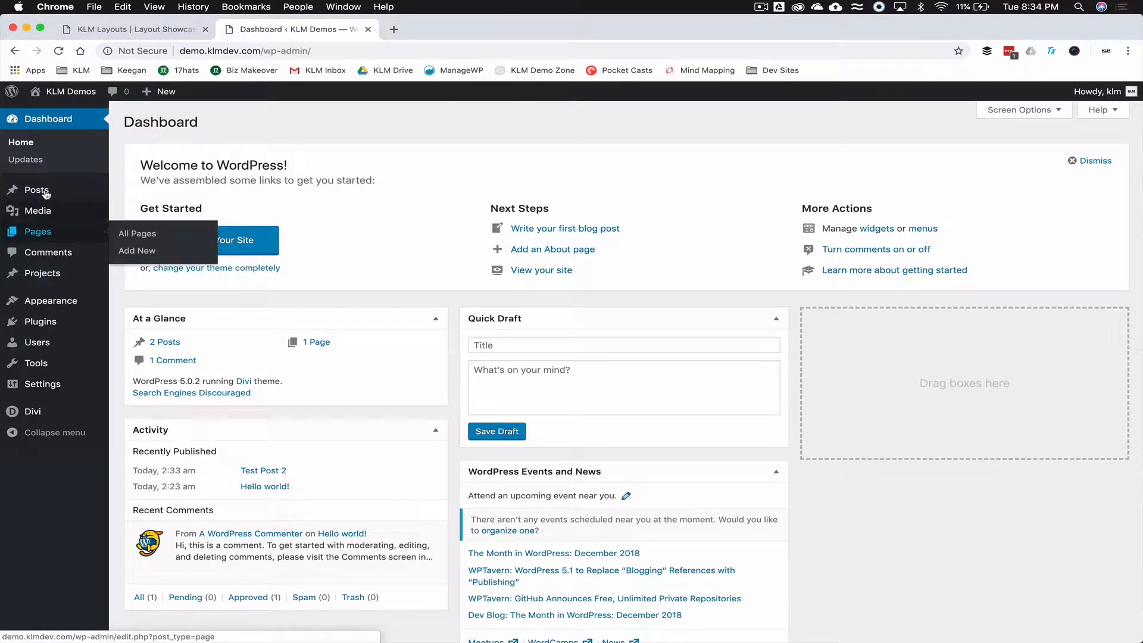
{"action": "mouse_move", "coordinate": [53, 228]}
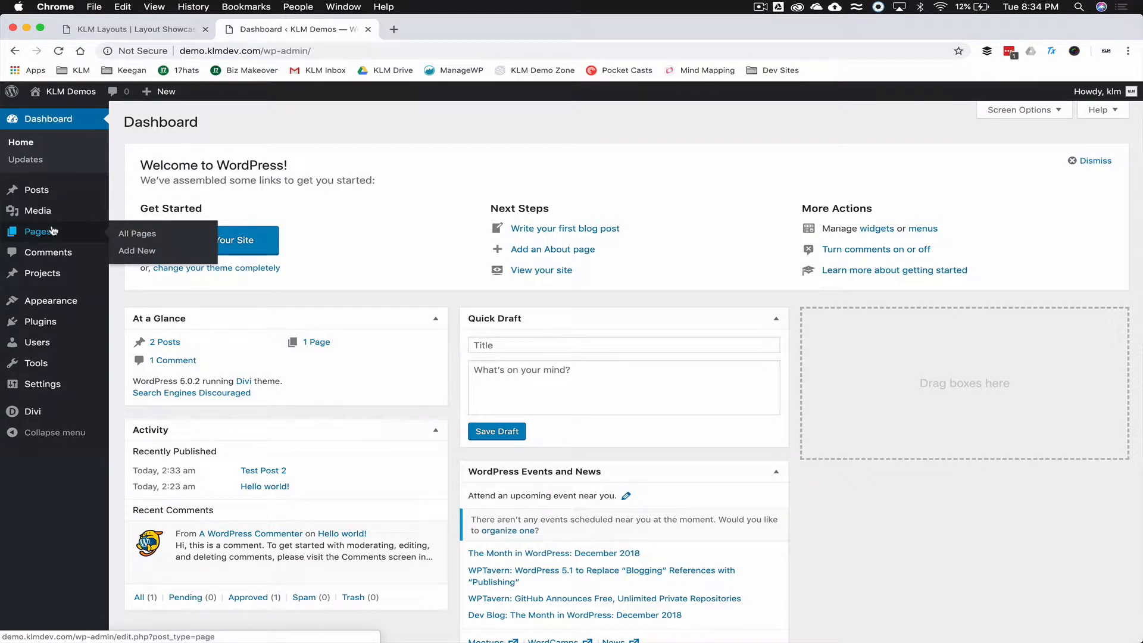
{"action": "left_click", "coordinate": [48, 235]}
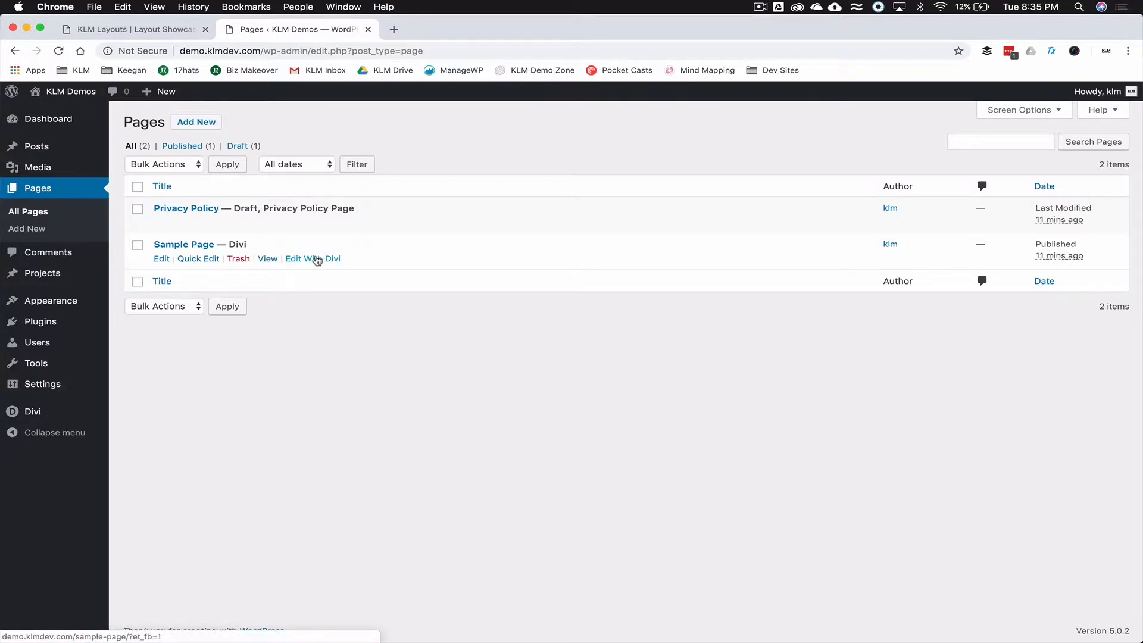
{"action": "left_click", "coordinate": [312, 260]}
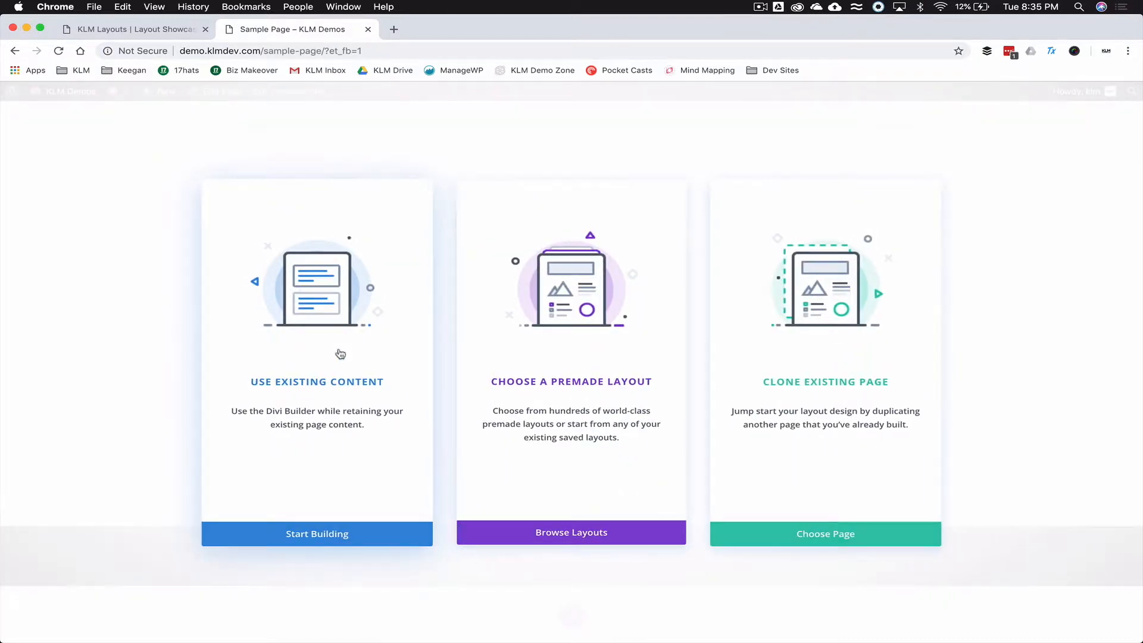
- Keep the existing content, delete the example text module, and insert a Blog module
{"action": "left_click", "coordinate": [337, 352]}
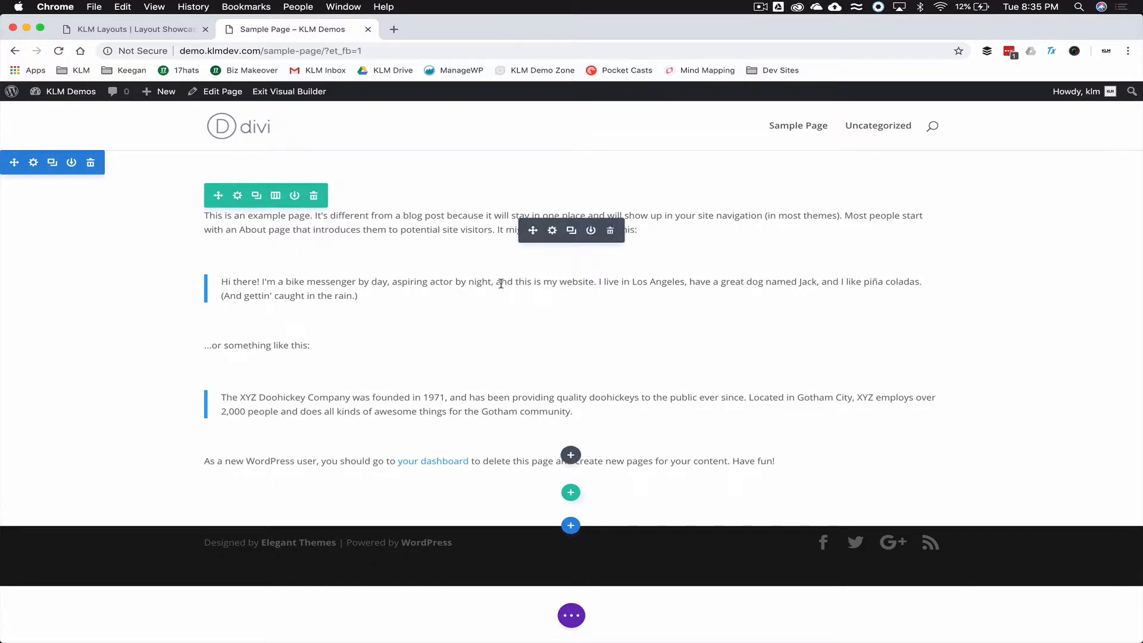
{"action": "left_click", "coordinate": [611, 231]}
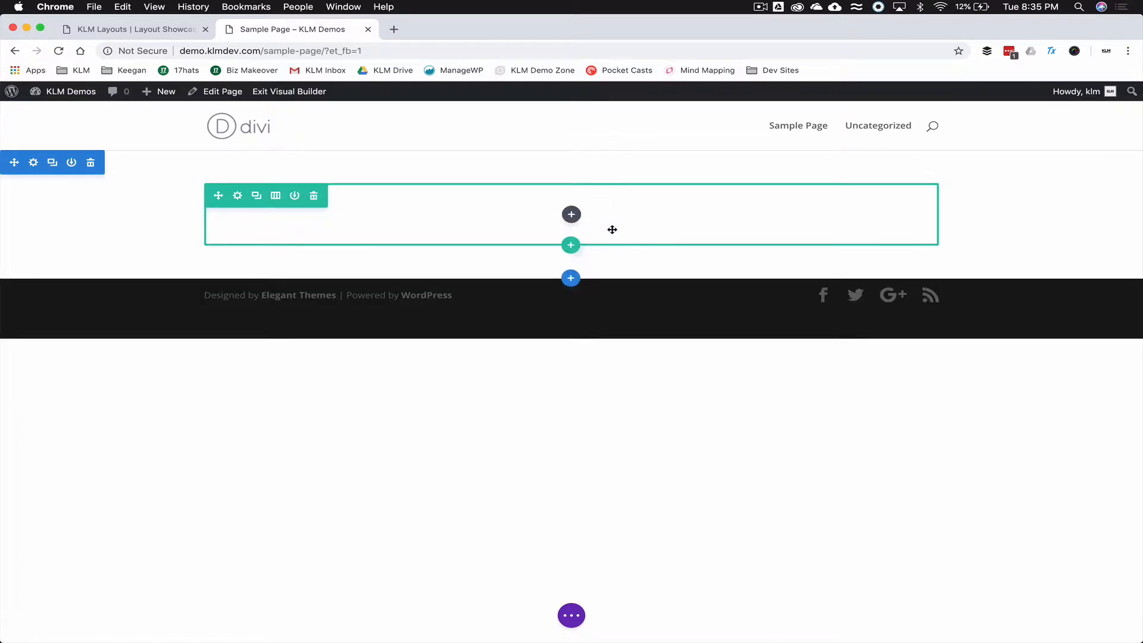
{"action": "left_click", "coordinate": [572, 215]}
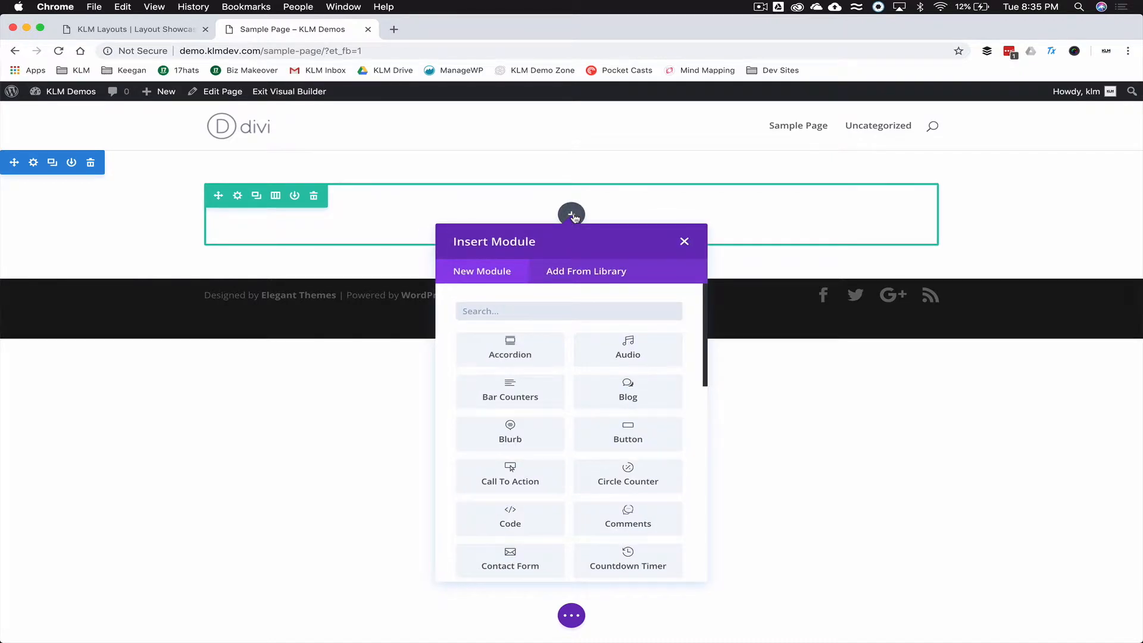
{"action": "type", "text": "blog"}
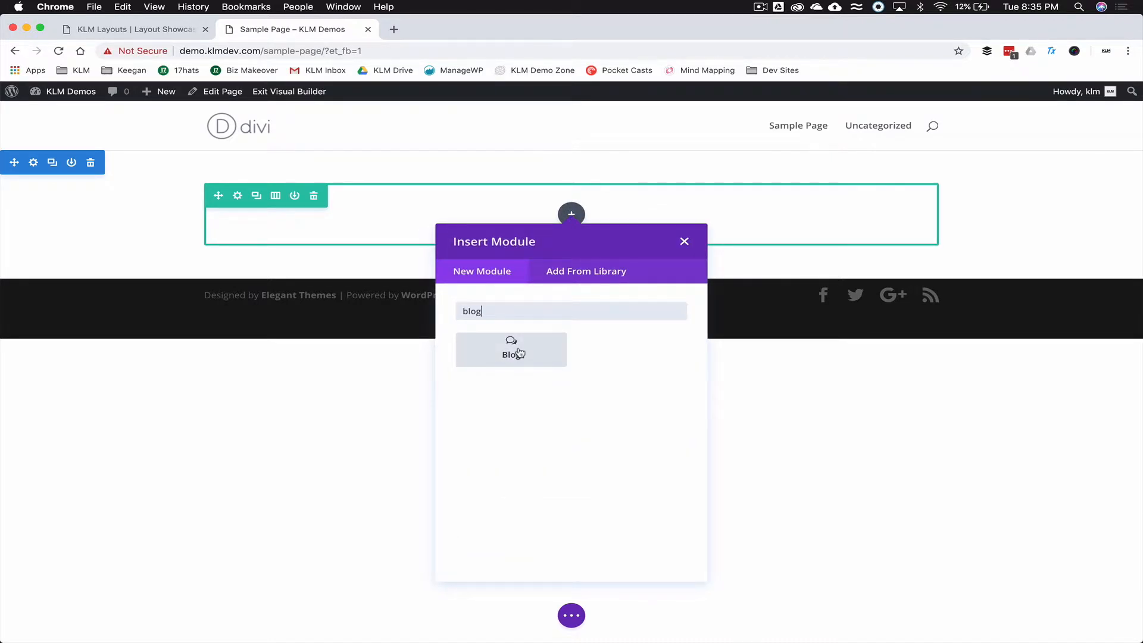
{"action": "left_click", "coordinate": [511, 350]}
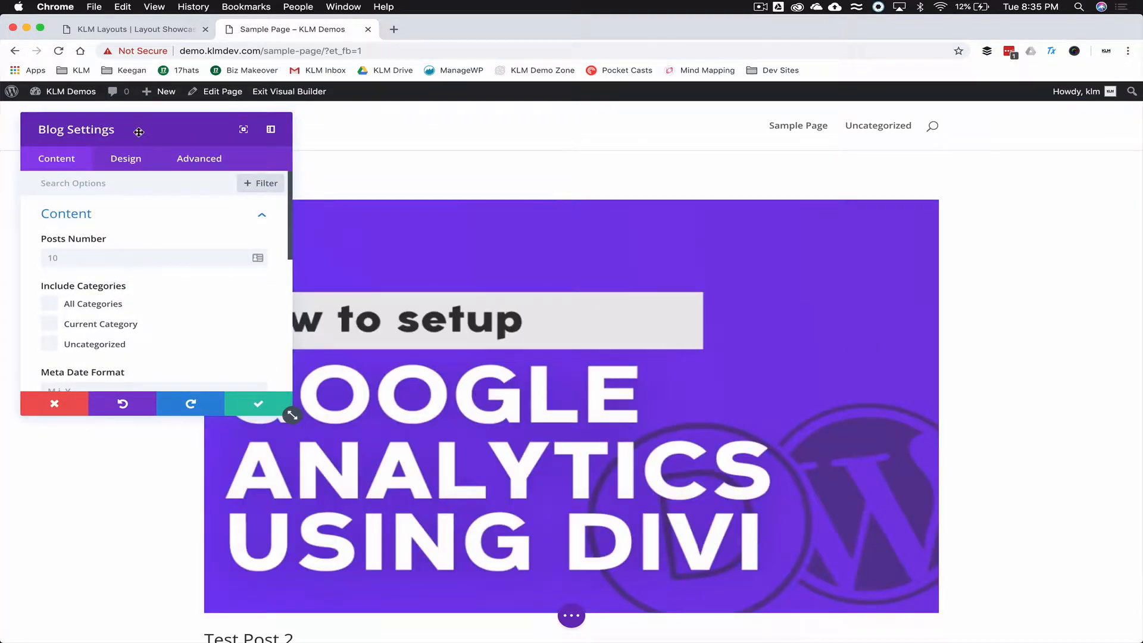
- Move the Blog settings panel to the right side of the screen
{"action": "left_click_drag", "start_coordinate": [139, 131], "coordinate": [958, 186]}
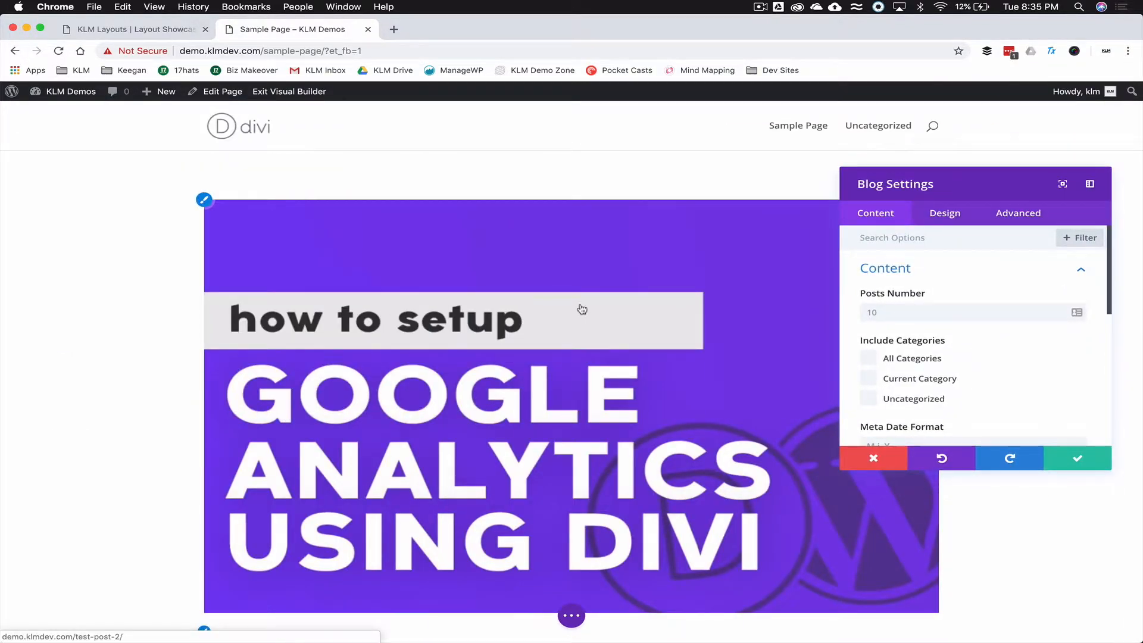
{"action": "scroll", "coordinate": [582, 309], "scroll_direction": "down", "scroll_amount": 15}
{"action": "scroll", "coordinate": [581, 309], "scroll_direction": "up", "scroll_amount": 14}
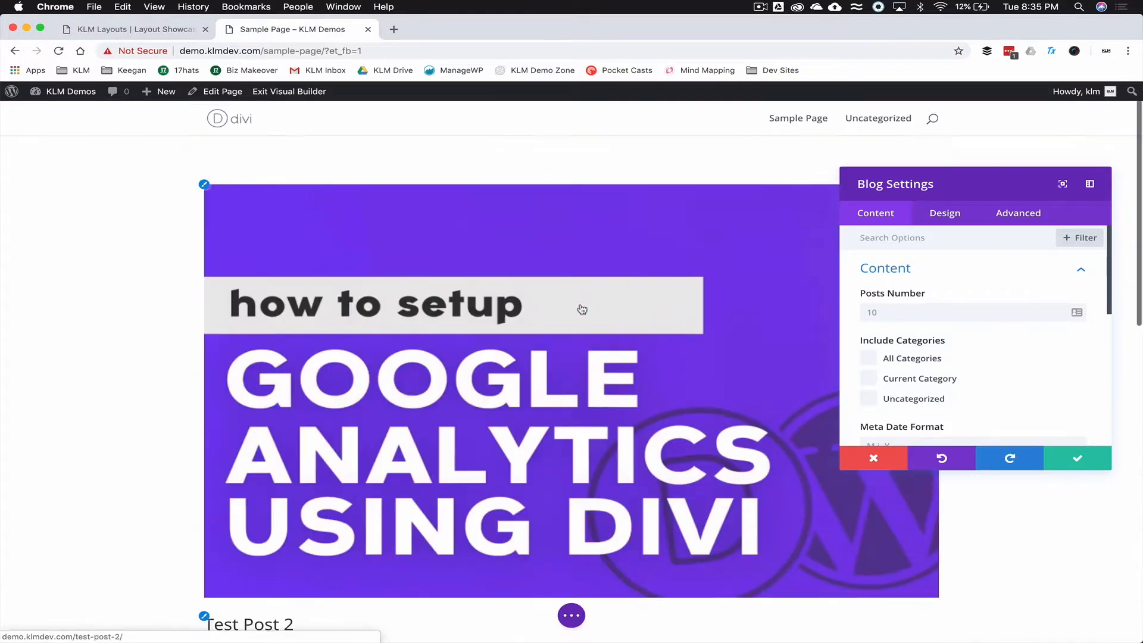
{"action": "scroll", "coordinate": [581, 309], "scroll_direction": "up", "scroll_amount": 2}
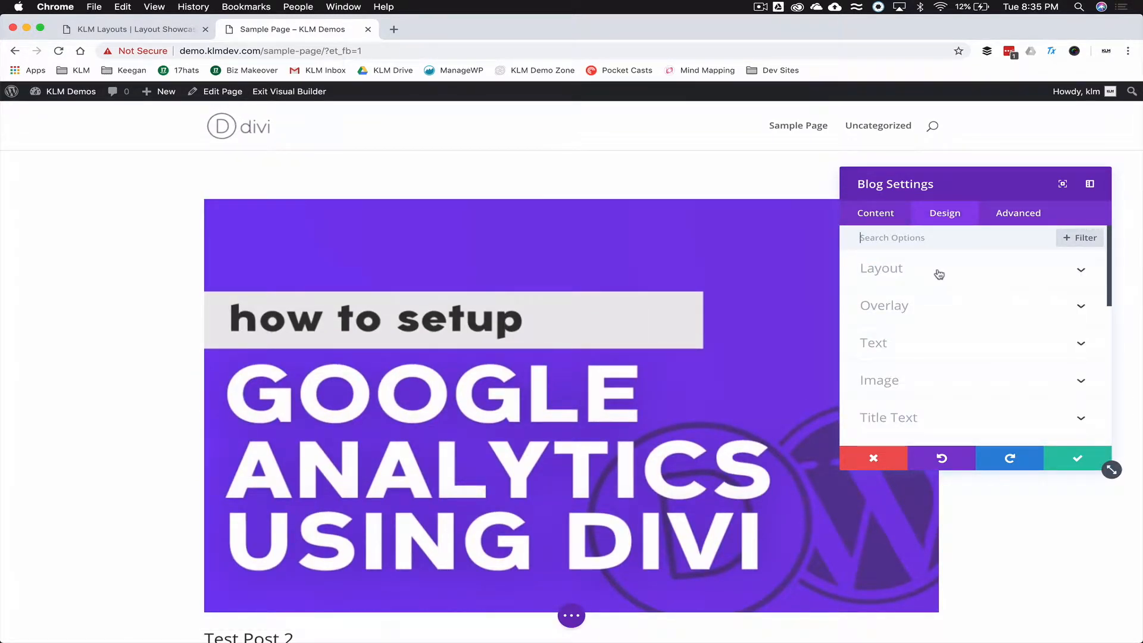
- Switch the Blog module's layout to Grid
{"action": "left_click", "coordinate": [937, 274]}
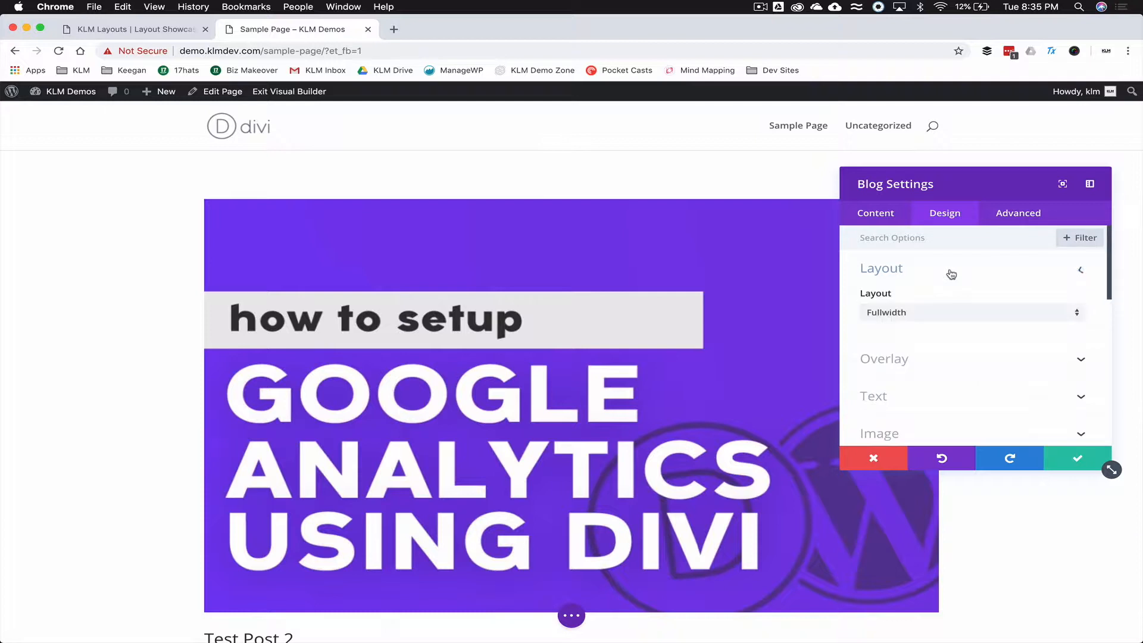
{"action": "left_click", "coordinate": [906, 316]}
{"action": "left_click", "coordinate": [898, 343]}
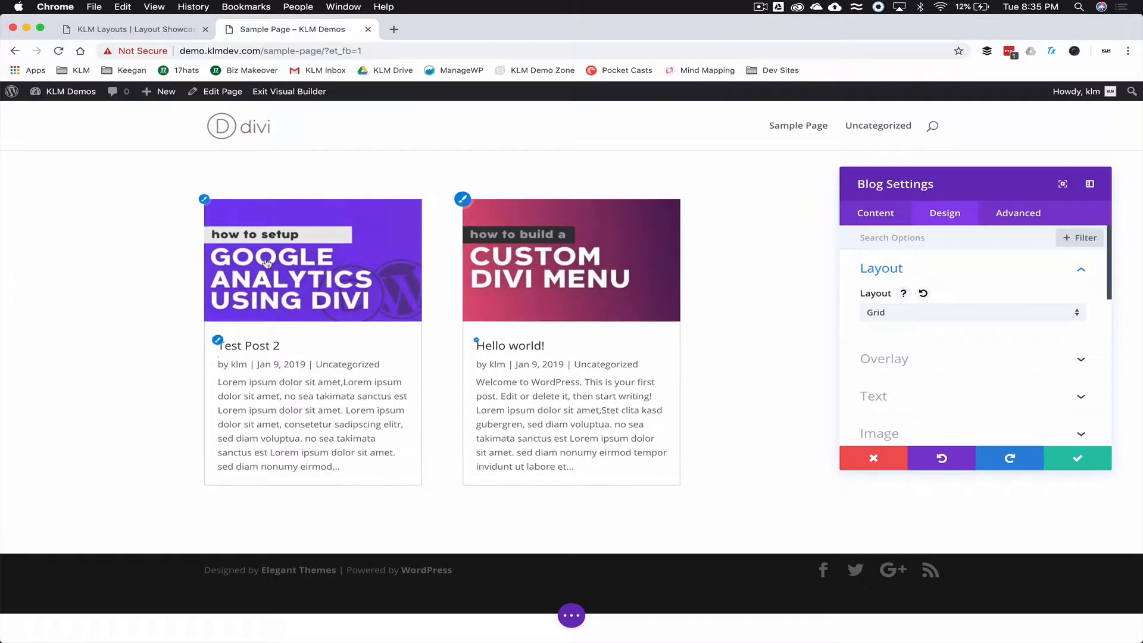
- Look over the Blog's Content settings, then return to its Design options
{"action": "left_click", "coordinate": [879, 214]}
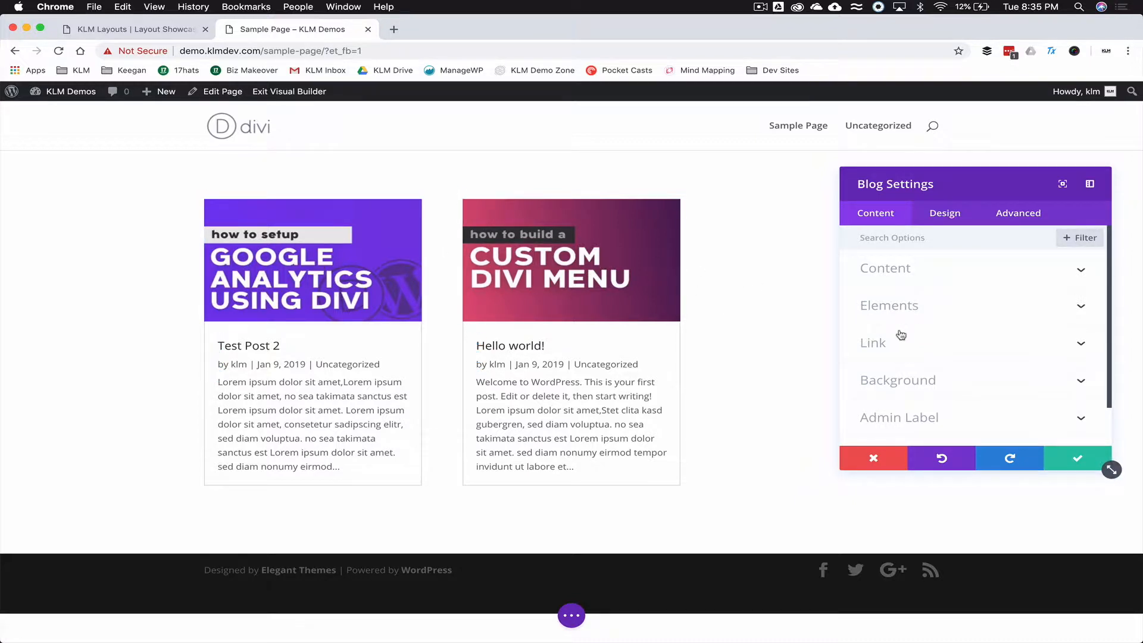
{"action": "scroll", "coordinate": [900, 334], "scroll_direction": "down", "scroll_amount": 2}
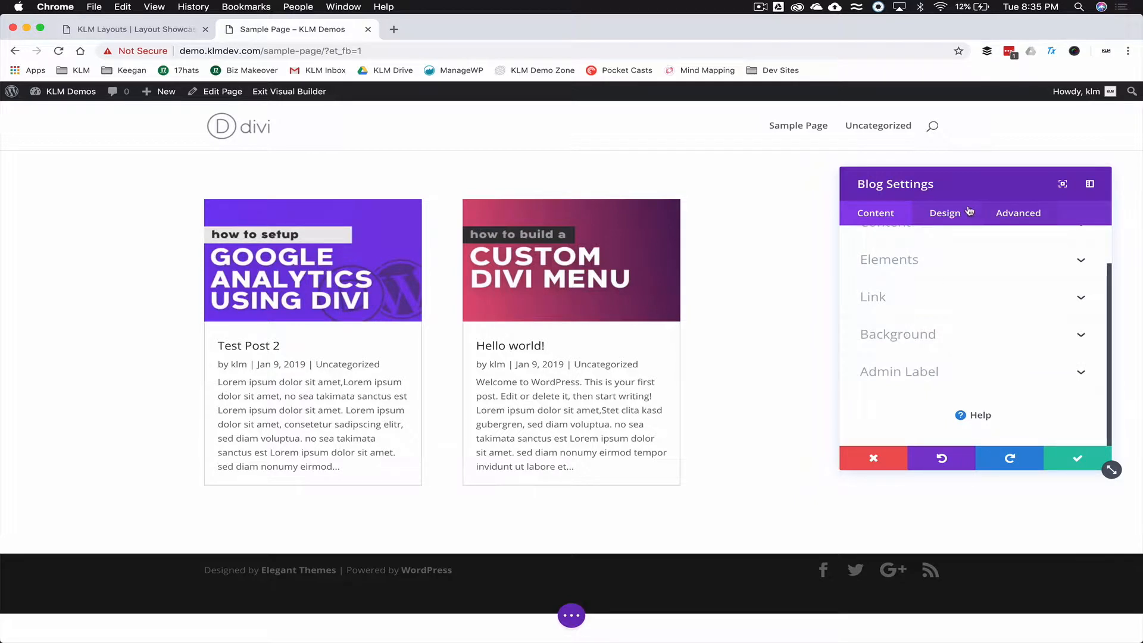
{"action": "left_click", "coordinate": [946, 215]}
{"action": "scroll", "coordinate": [917, 335], "scroll_direction": "down", "scroll_amount": 5}
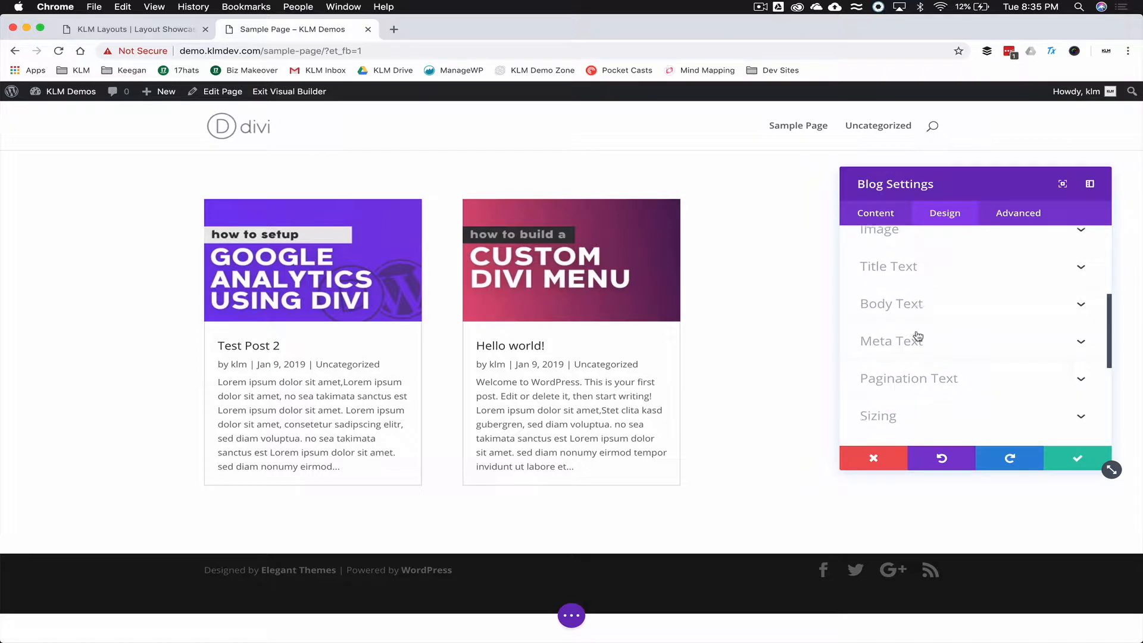
{"action": "scroll", "coordinate": [917, 335], "scroll_direction": "up", "scroll_amount": 5}
- Turn on the featured image overlay and give the icon and hover overlay custom dark colours
{"action": "left_click", "coordinate": [904, 359]}
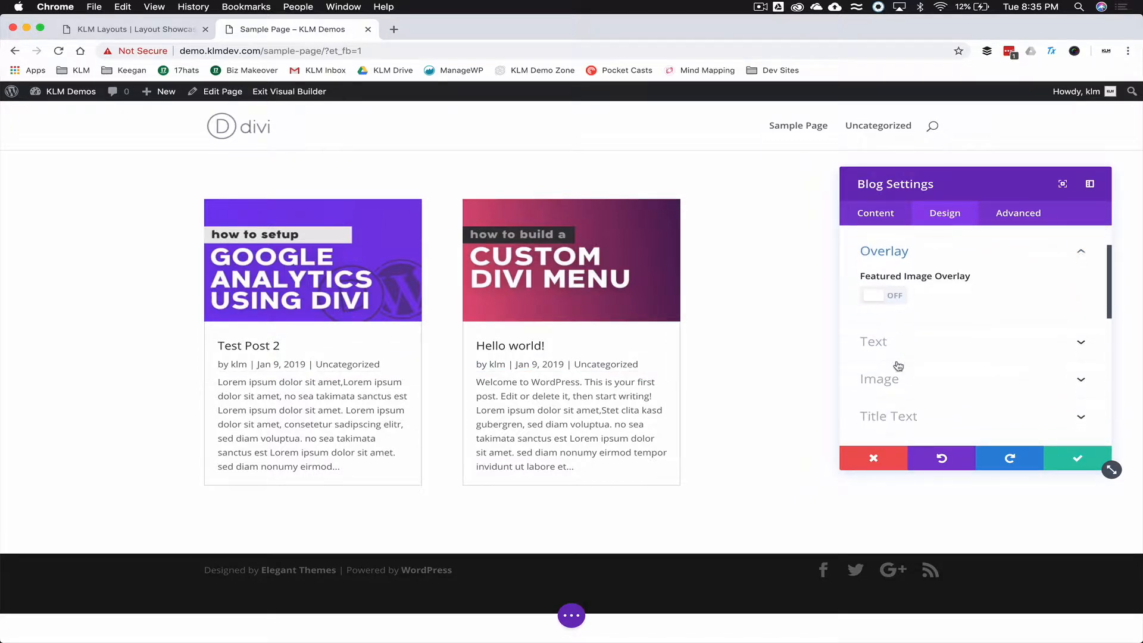
{"action": "left_click", "coordinate": [878, 290]}
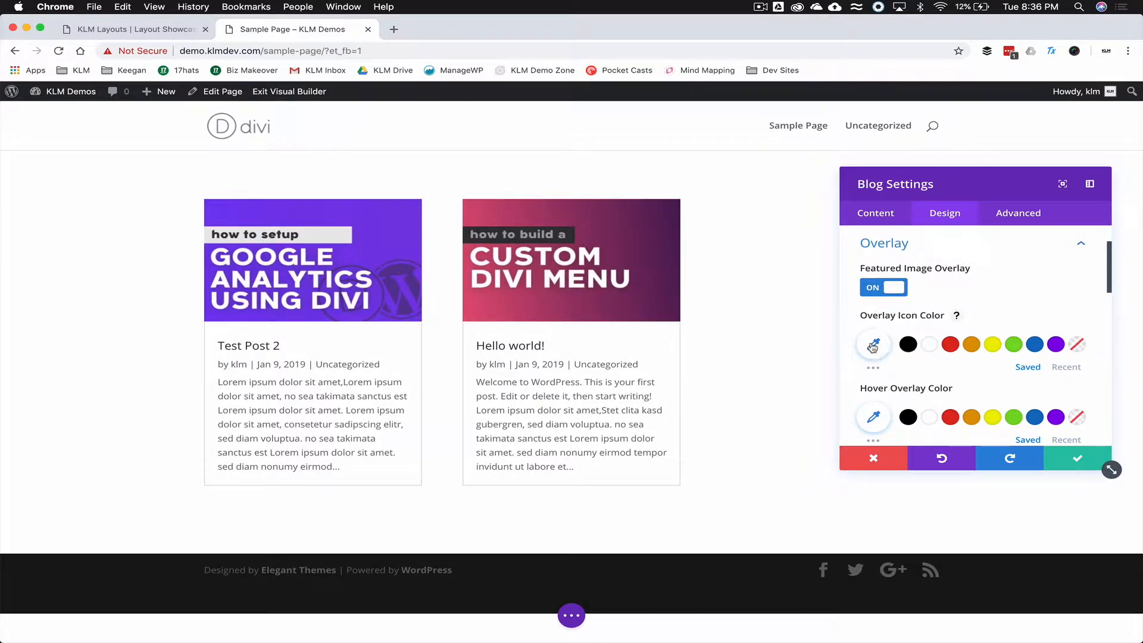
{"action": "left_click", "coordinate": [890, 347]}
{"action": "type", "text": "333333"}
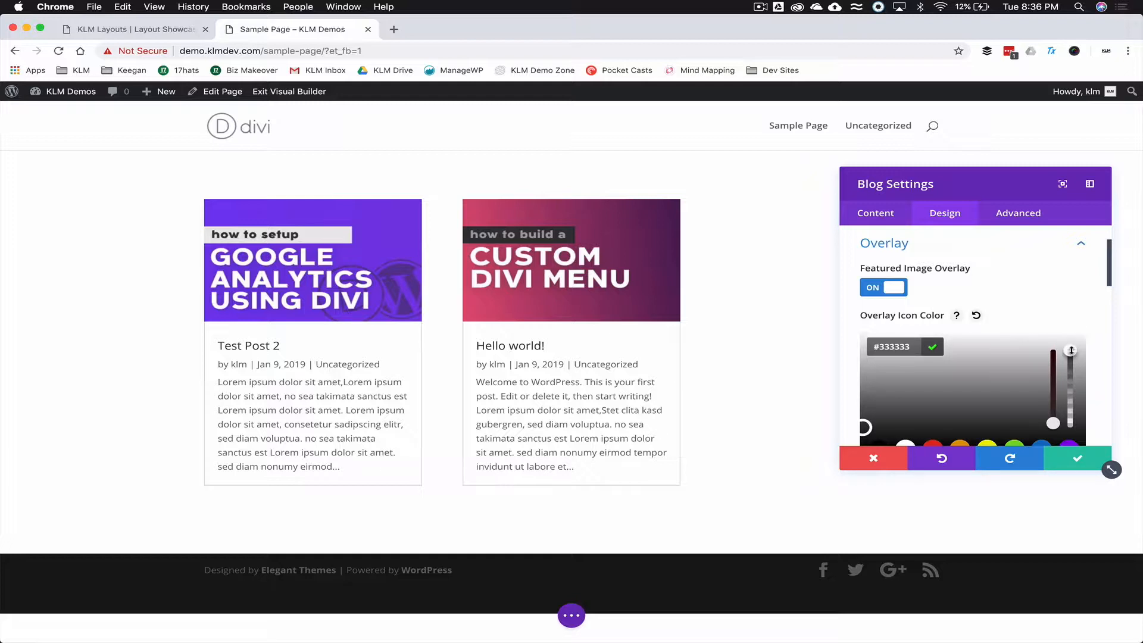
{"action": "left_click_drag", "start_coordinate": [1072, 358], "coordinate": [1072, 363]}
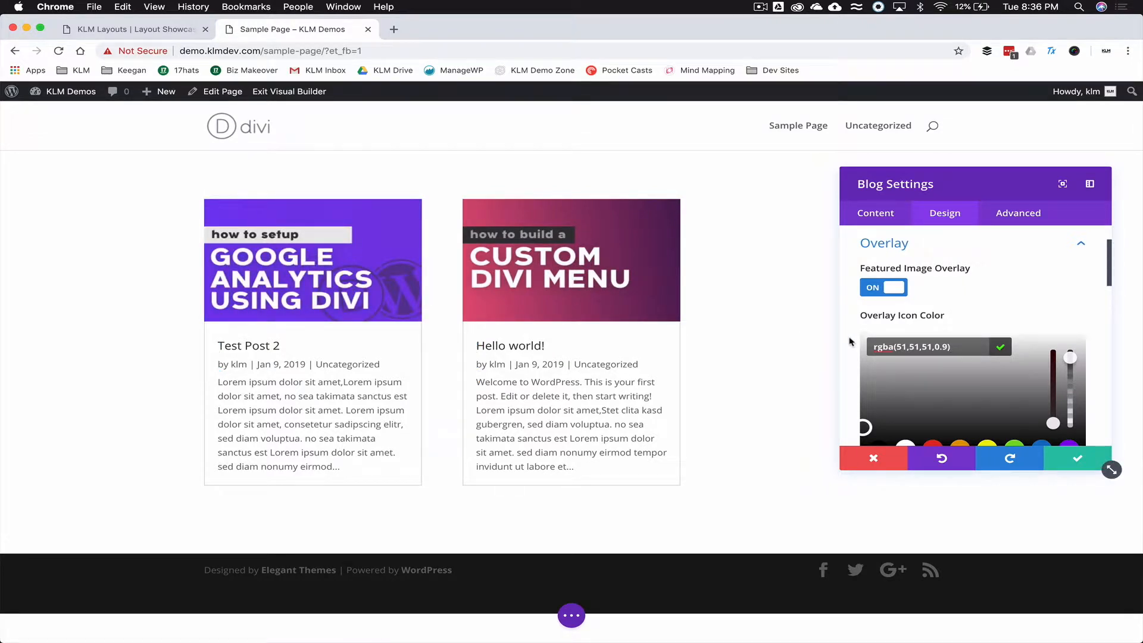
{"action": "scroll", "coordinate": [848, 336], "scroll_direction": "down", "scroll_amount": 3}
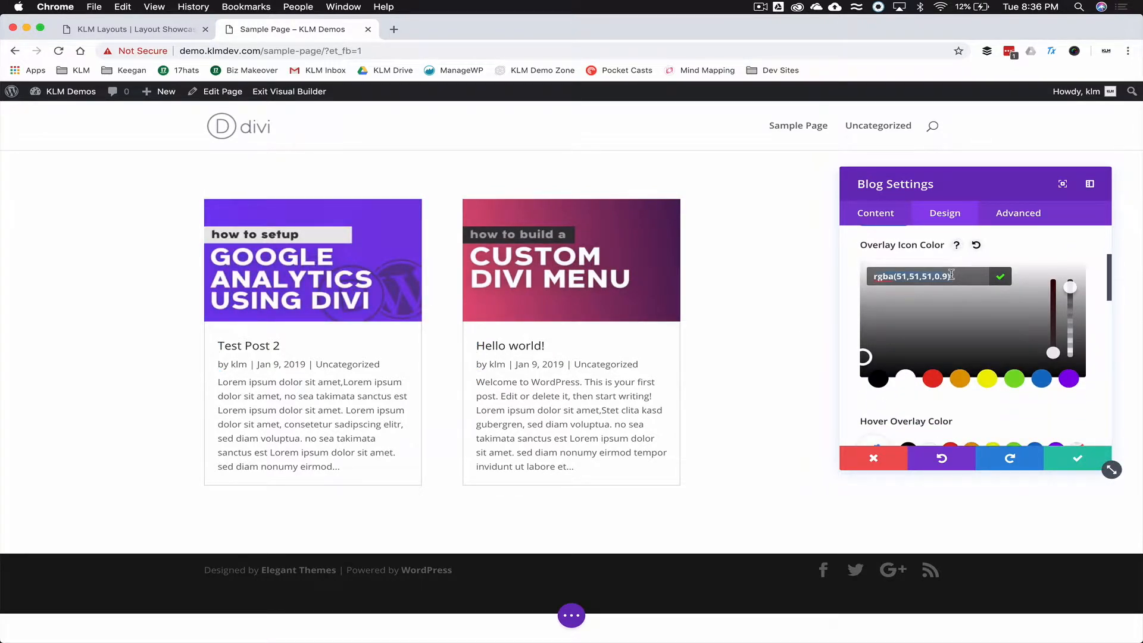
{"action": "scroll", "coordinate": [910, 333], "scroll_direction": "down", "scroll_amount": 3}
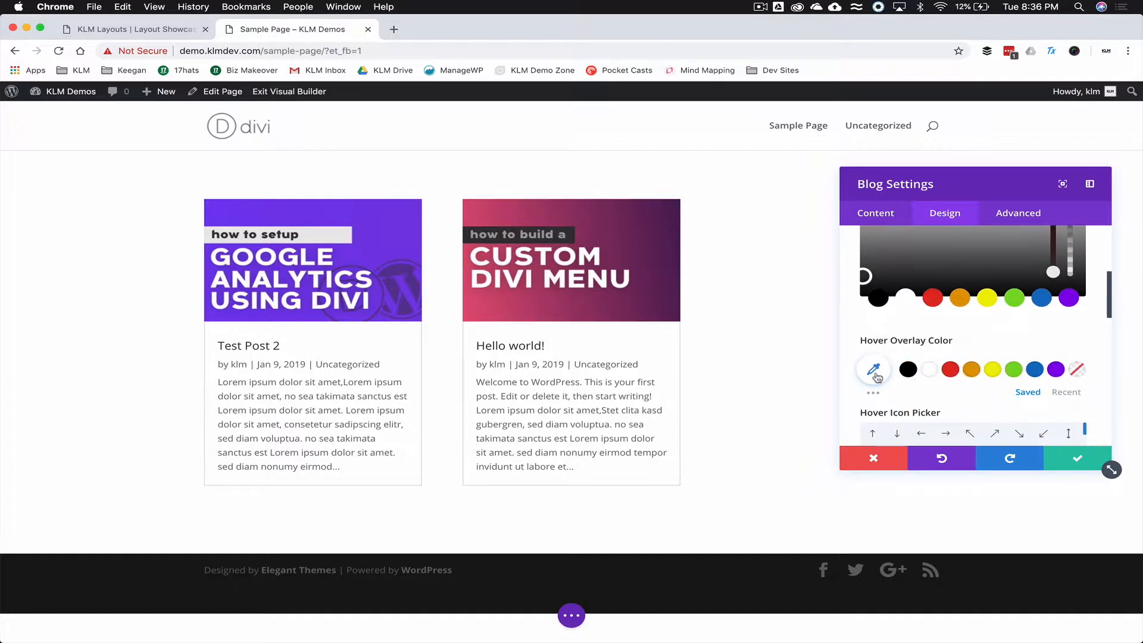
{"action": "left_click", "coordinate": [872, 376]}
{"action": "left_click", "coordinate": [895, 266]}
{"action": "type", "text": "rgba(51,51,51,0.9)"}
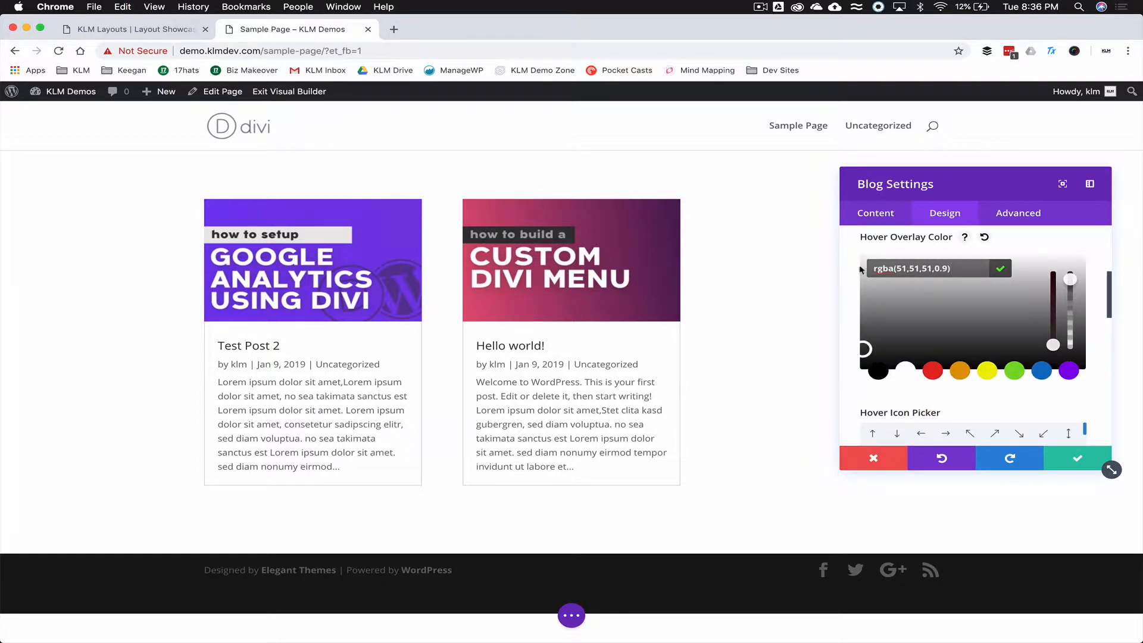
- Set the hover overlay colour to black at 0.74 opacity and the overlay icon to white
{"action": "scroll", "coordinate": [855, 267], "scroll_direction": "up", "scroll_amount": 3}
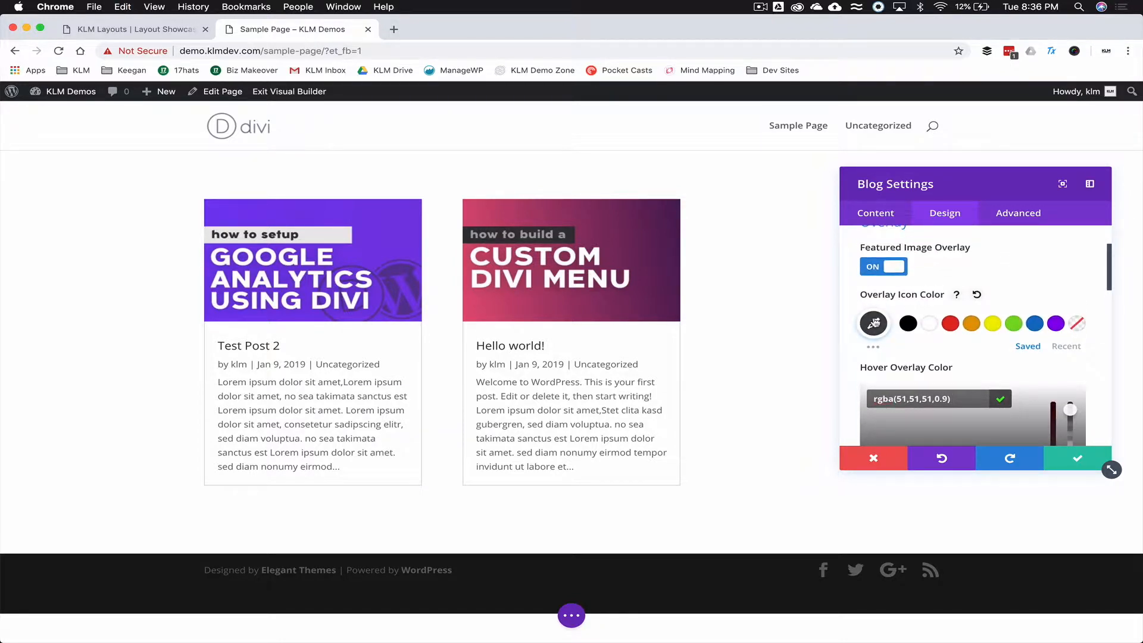
{"action": "left_click", "coordinate": [874, 323]}
{"action": "left_click_drag", "start_coordinate": [1066, 338], "coordinate": [1067, 437]}
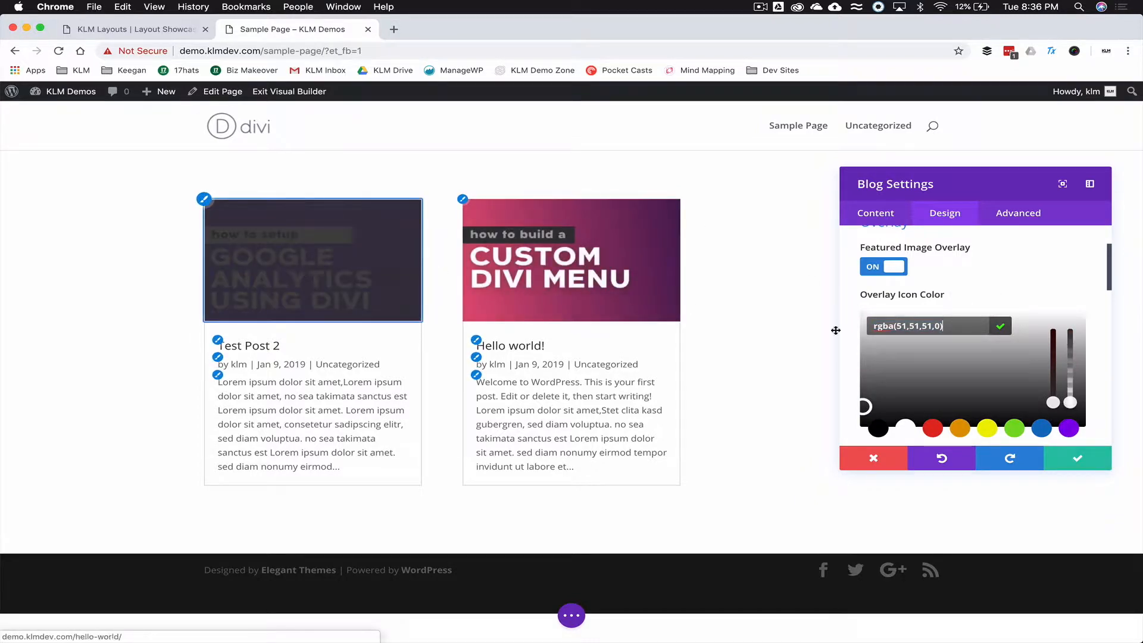
{"action": "scroll", "coordinate": [850, 329], "scroll_direction": "down", "scroll_amount": 3}
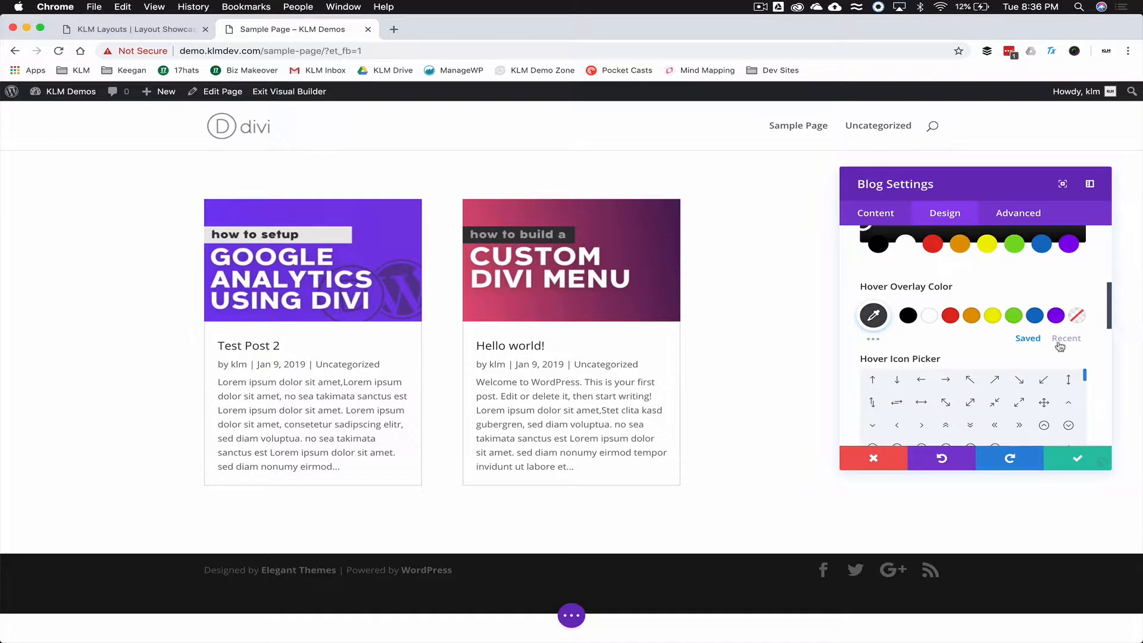
{"action": "left_click", "coordinate": [873, 316]}
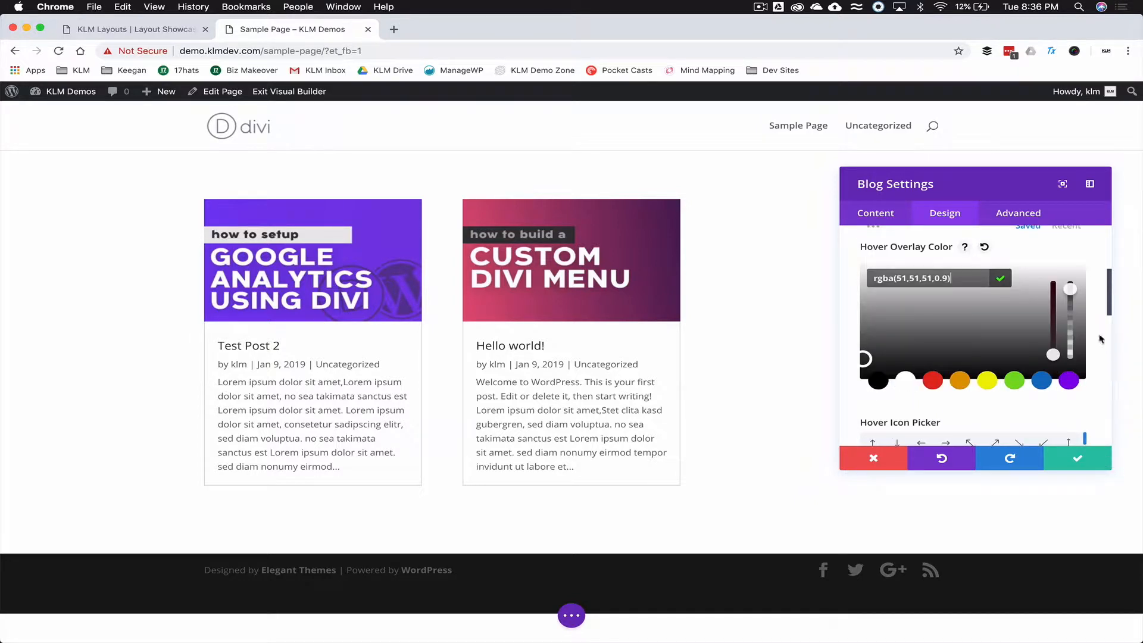
{"action": "left_click_drag", "start_coordinate": [1070, 301], "coordinate": [1071, 317]}
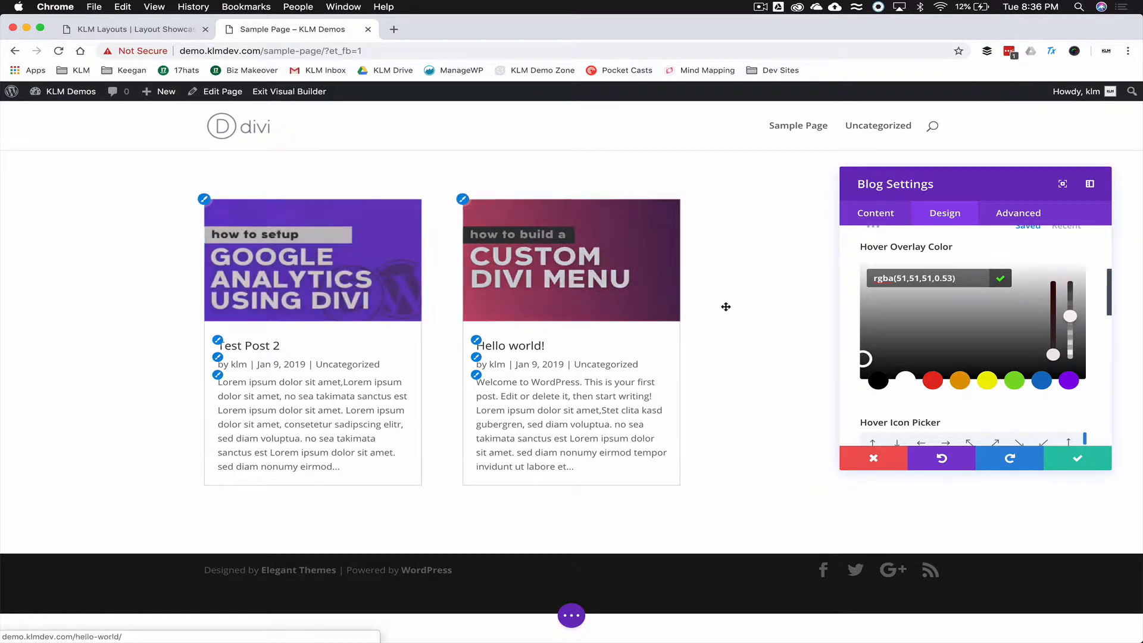
{"action": "left_click", "coordinate": [905, 381]}
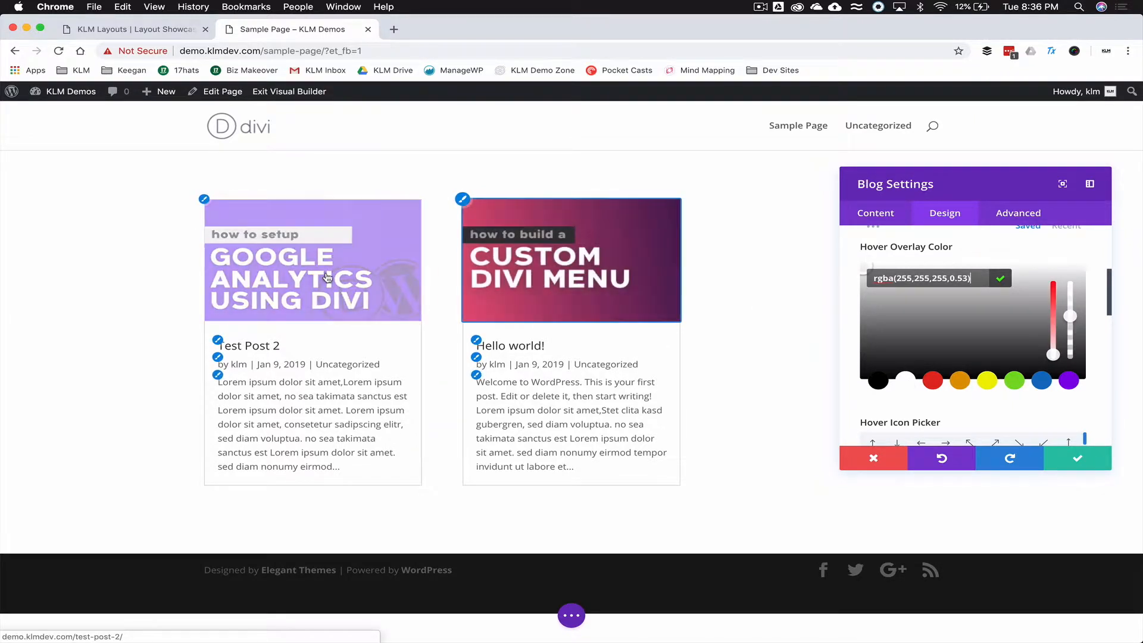
{"action": "left_click", "coordinate": [878, 381]}
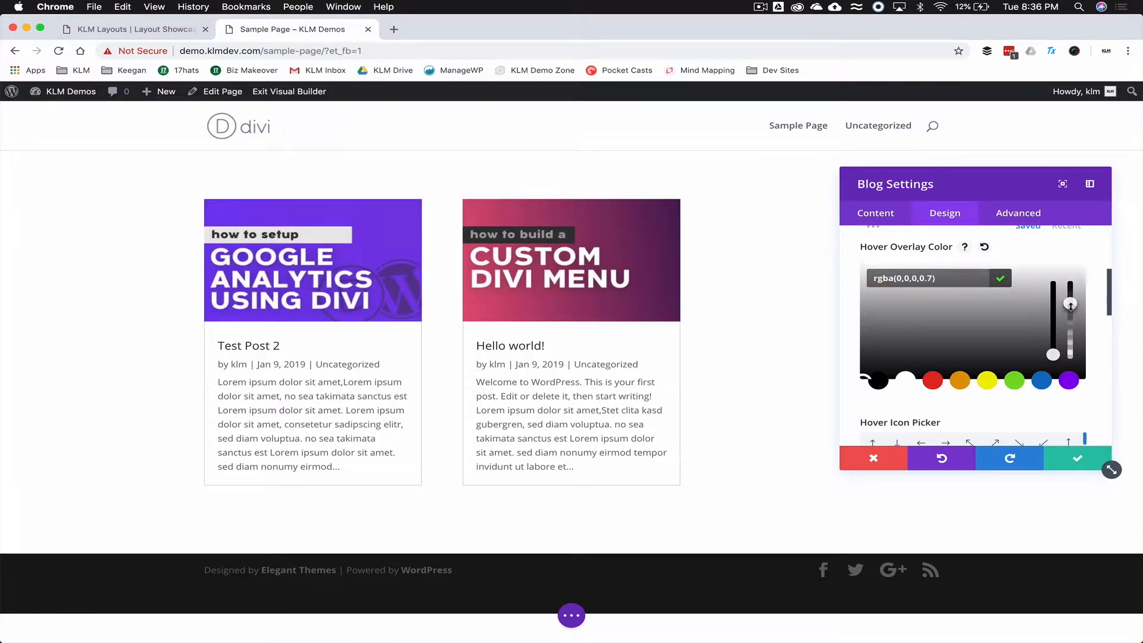
{"action": "left_click_drag", "start_coordinate": [1071, 303], "coordinate": [1070, 300]}
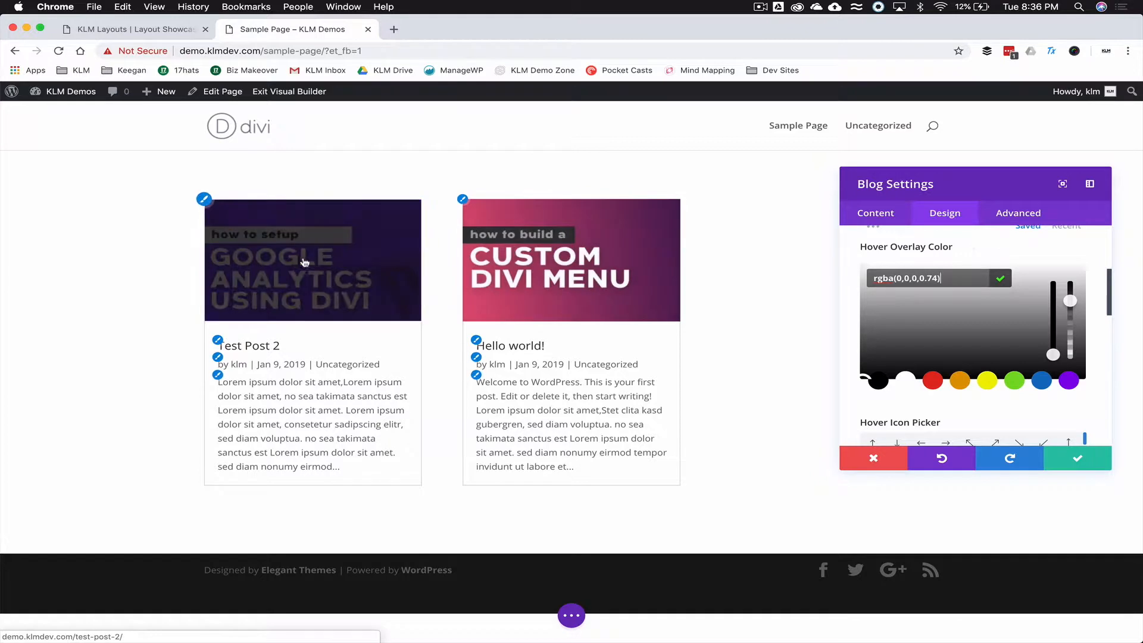
{"action": "scroll", "coordinate": [890, 331], "scroll_direction": "up", "scroll_amount": 3}
{"action": "left_click", "coordinate": [929, 325]}
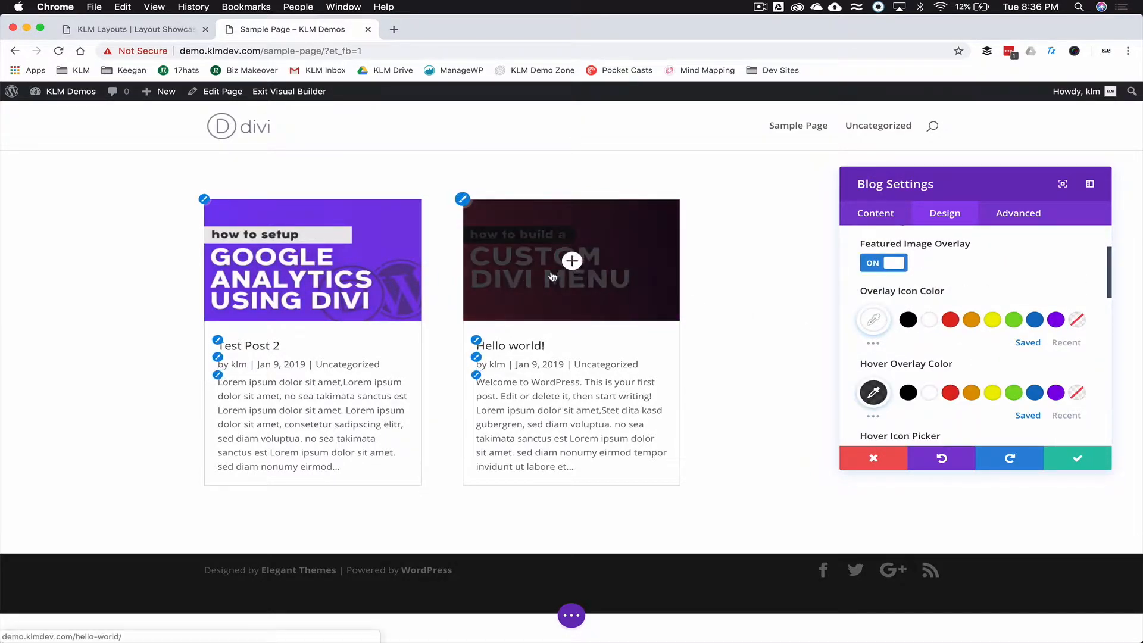
- Choose the magnifying-glass hover icon for featured images, then collapse the Overlay section
{"action": "scroll", "coordinate": [844, 345], "scroll_direction": "down", "scroll_amount": 3}
{"action": "scroll", "coordinate": [857, 340], "scroll_direction": "down", "scroll_amount": 1}
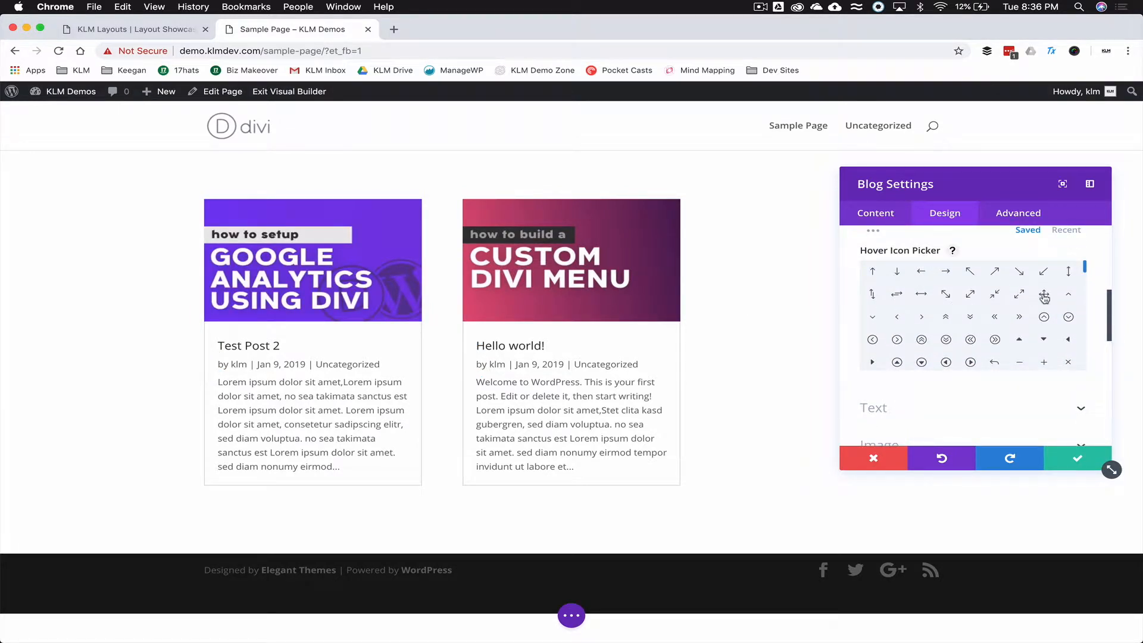
{"action": "left_click", "coordinate": [1019, 294]}
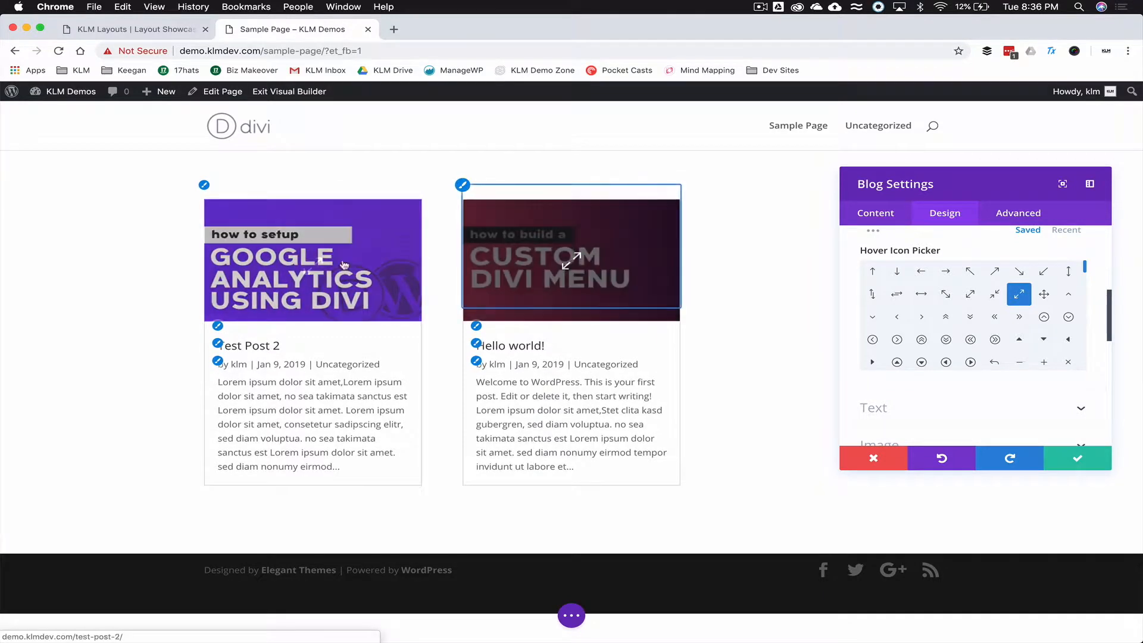
{"action": "scroll", "coordinate": [961, 323], "scroll_direction": "down", "scroll_amount": 3}
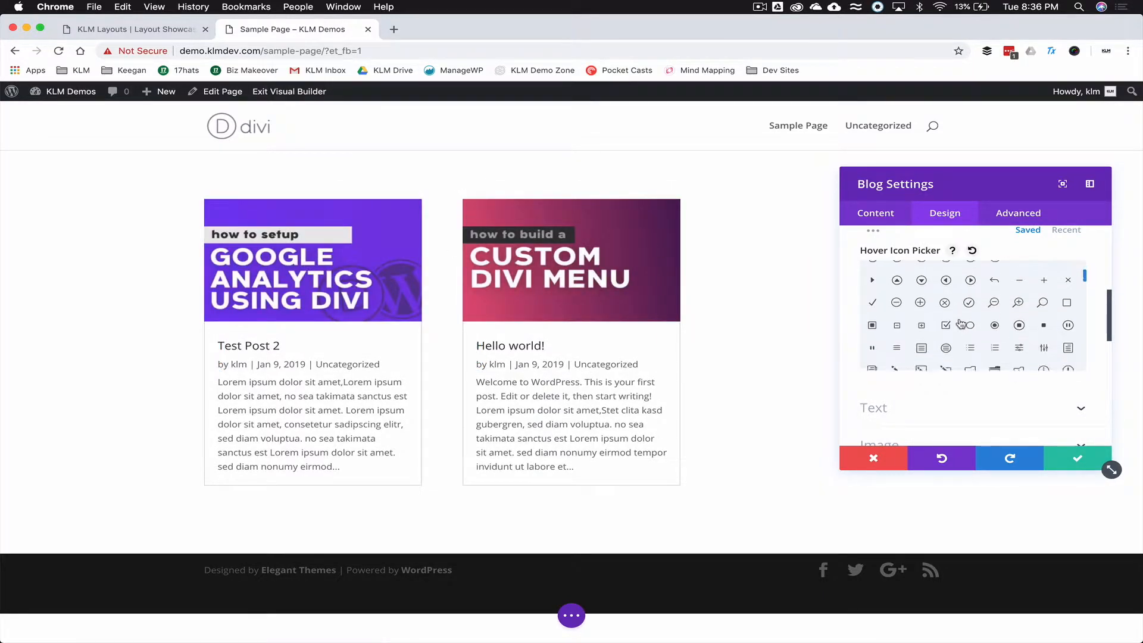
{"action": "left_click", "coordinate": [1043, 295]}
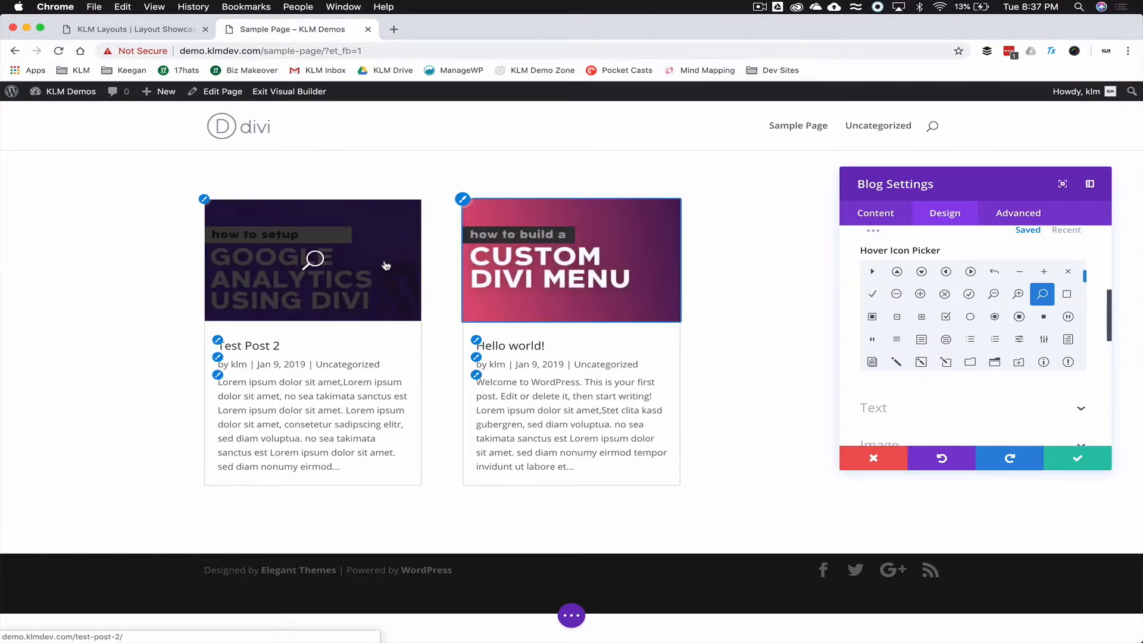
{"action": "scroll", "coordinate": [846, 265], "scroll_direction": "up", "scroll_amount": 5}
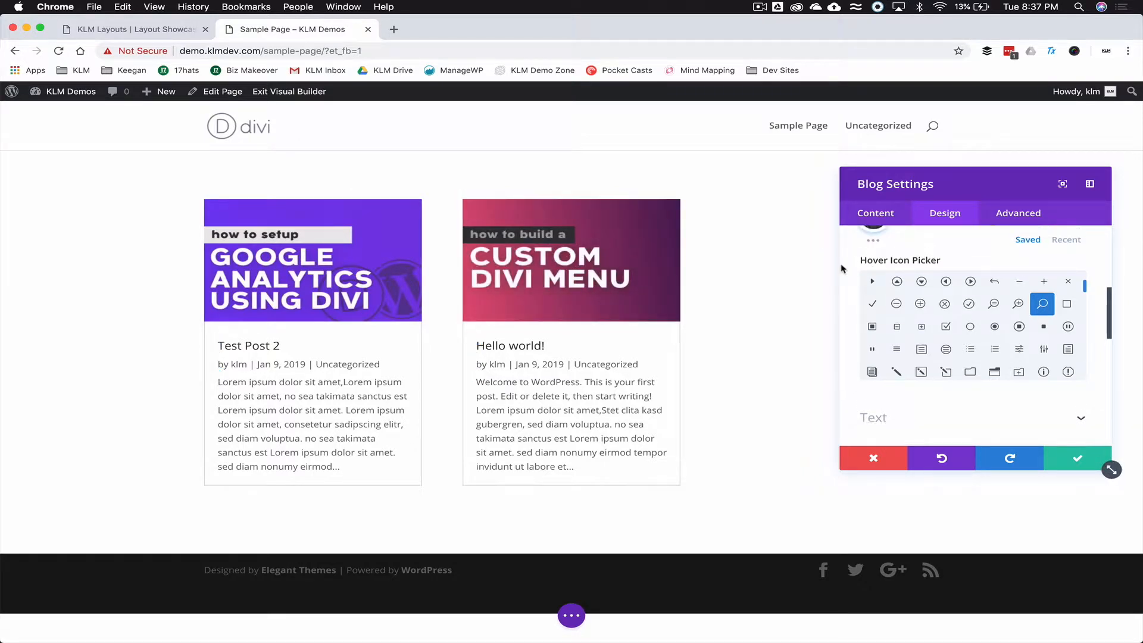
{"action": "left_click", "coordinate": [908, 311]}
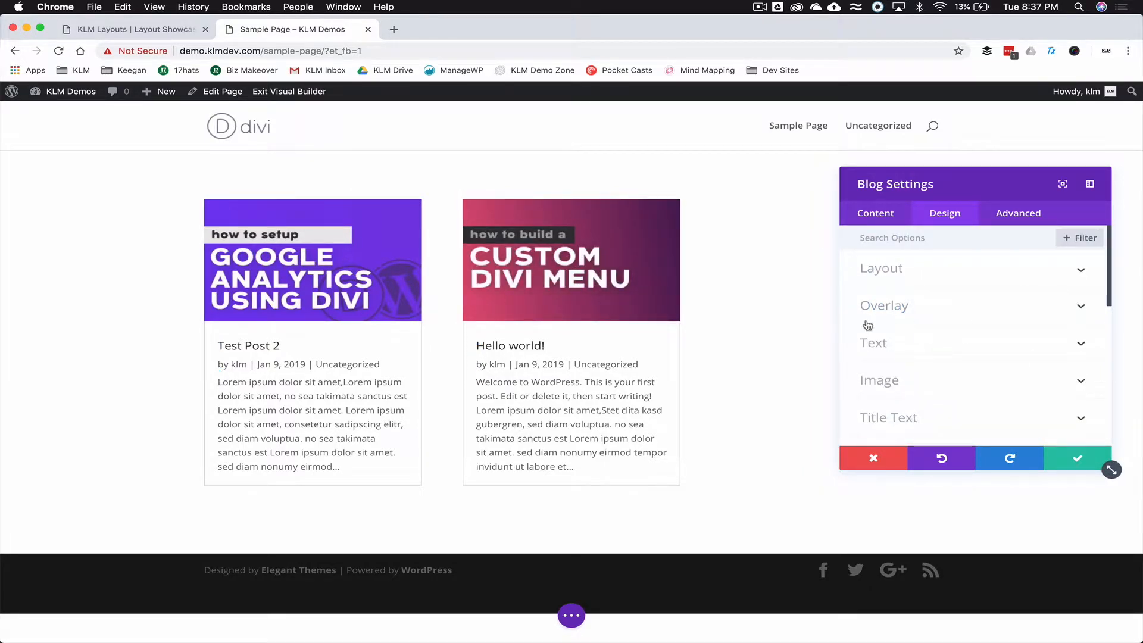
- Center-align the blog post text
{"action": "left_click", "coordinate": [963, 348]}
{"action": "scroll", "coordinate": [851, 319], "scroll_direction": "down", "scroll_amount": 2}
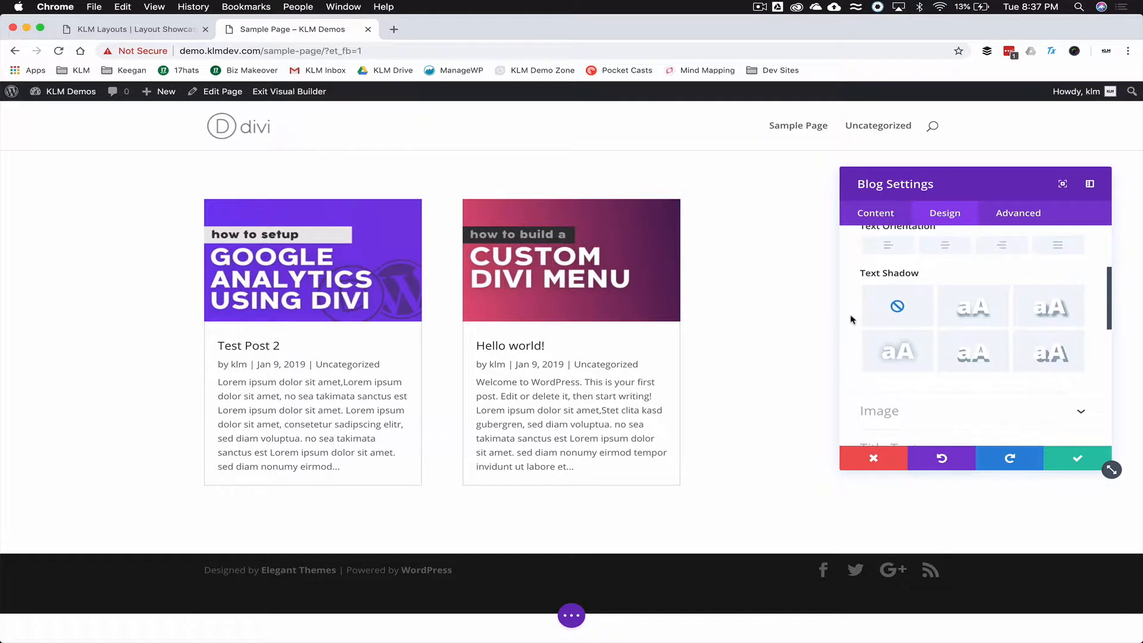
{"action": "left_click", "coordinate": [951, 246]}
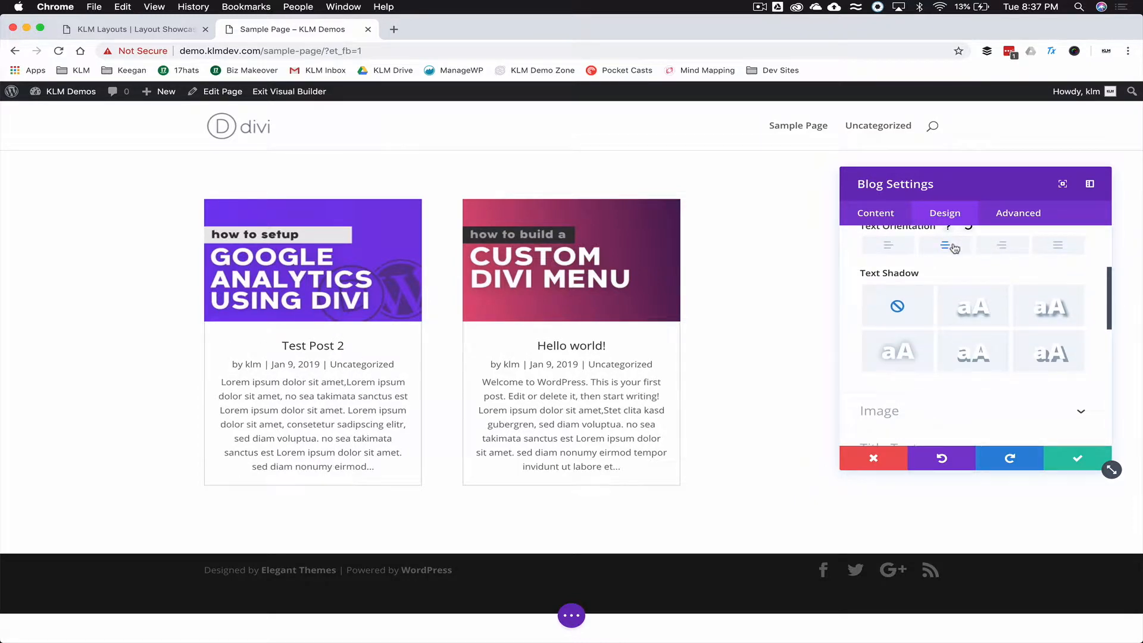
{"action": "left_click", "coordinate": [900, 245]}
{"action": "left_click", "coordinate": [944, 245]}
{"action": "scroll", "coordinate": [897, 312], "scroll_direction": "down", "scroll_amount": 4}
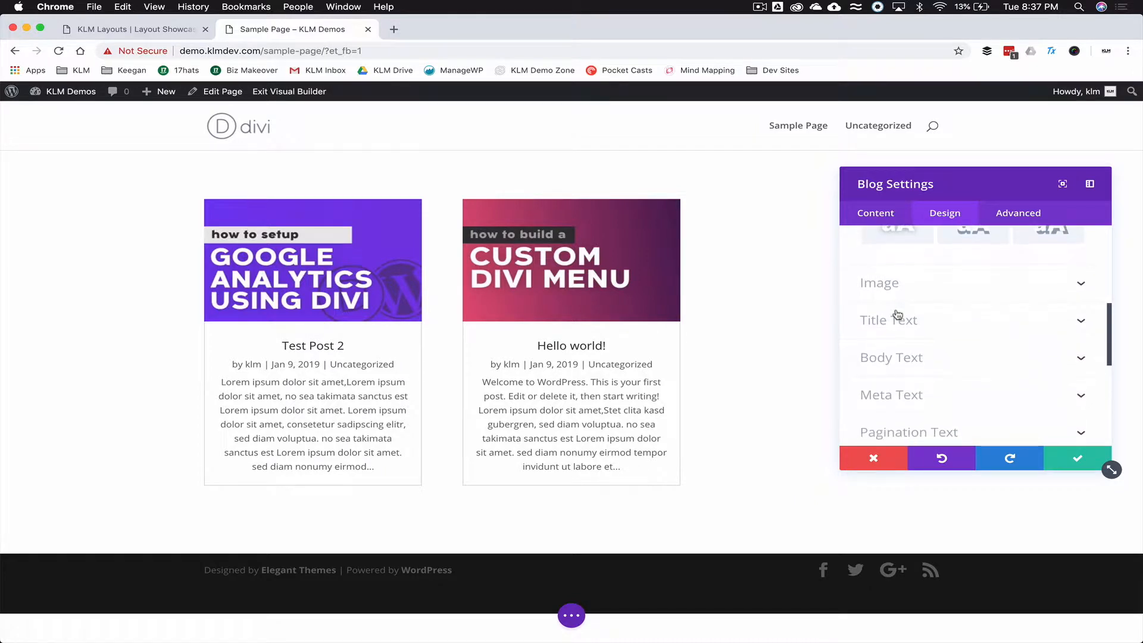
- Make the post titles Ultra Bold and uppercase
{"action": "left_click", "coordinate": [900, 321]}
{"action": "scroll", "coordinate": [850, 339], "scroll_direction": "down", "scroll_amount": 2}
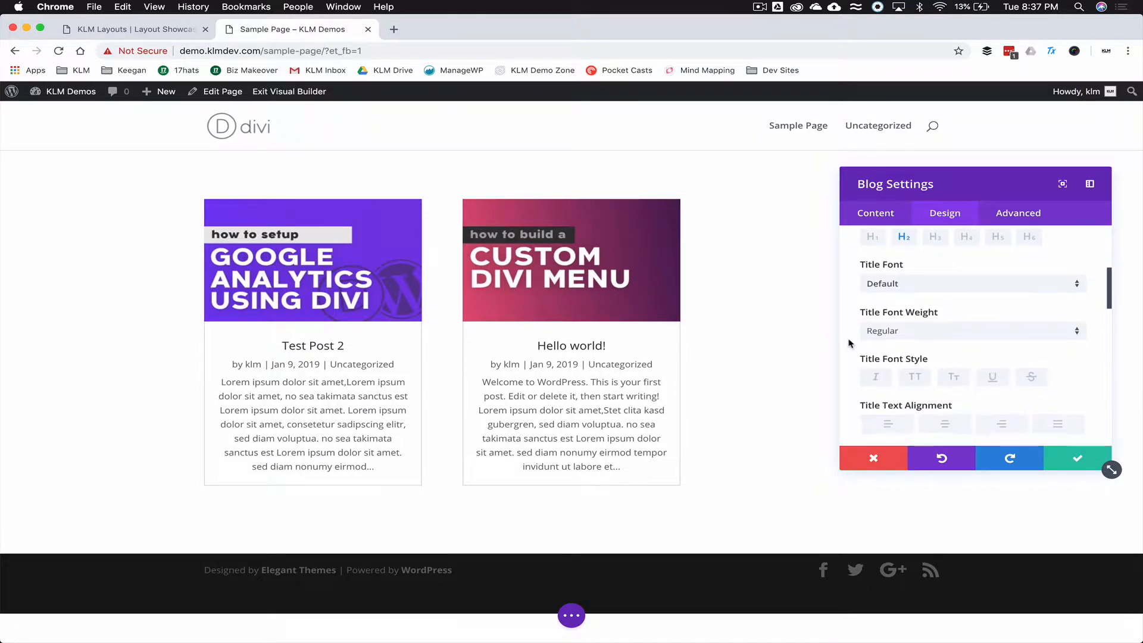
{"action": "left_click", "coordinate": [916, 333]}
{"action": "left_click", "coordinate": [910, 429]}
{"action": "left_click", "coordinate": [915, 379]}
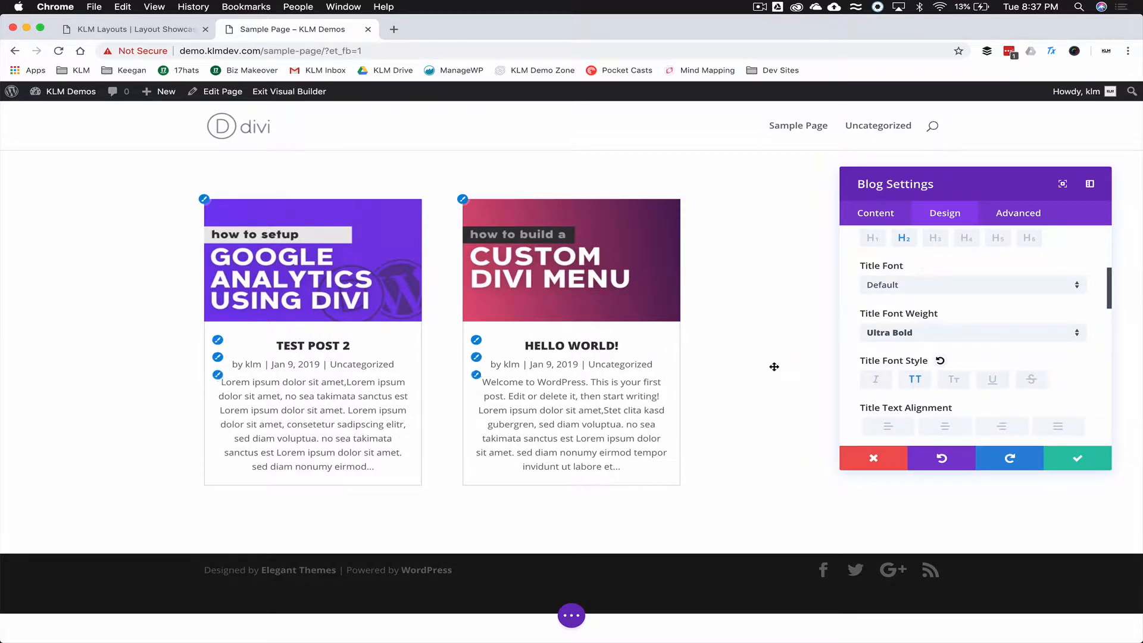
{"action": "scroll", "coordinate": [936, 384], "scroll_direction": "down", "scroll_amount": 3}
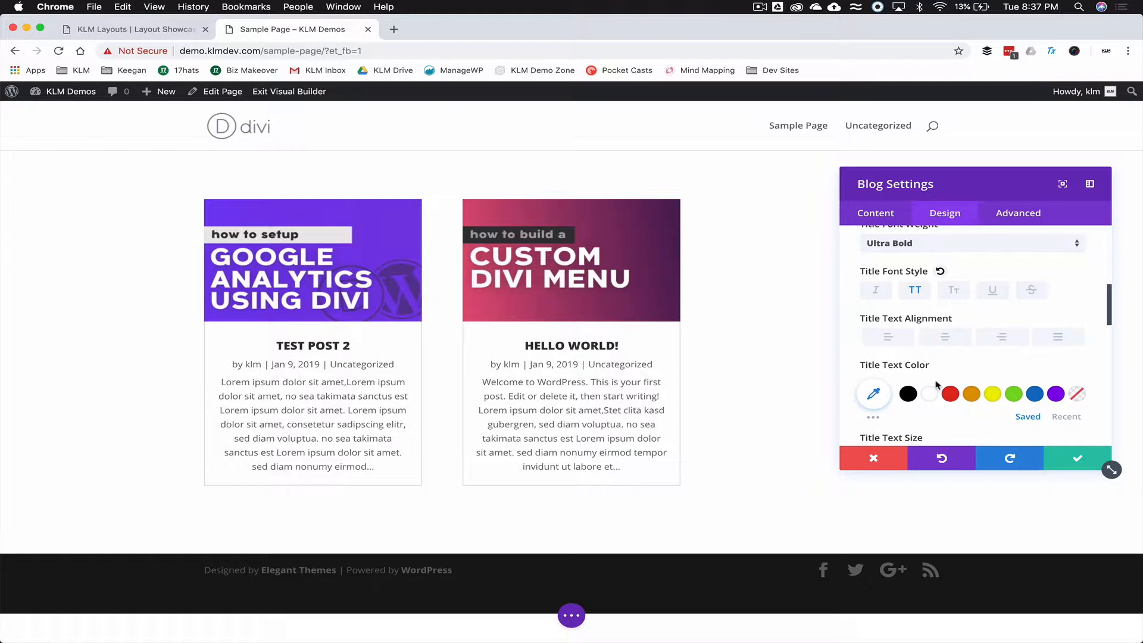
{"action": "scroll", "coordinate": [936, 385], "scroll_direction": "down", "scroll_amount": 3}
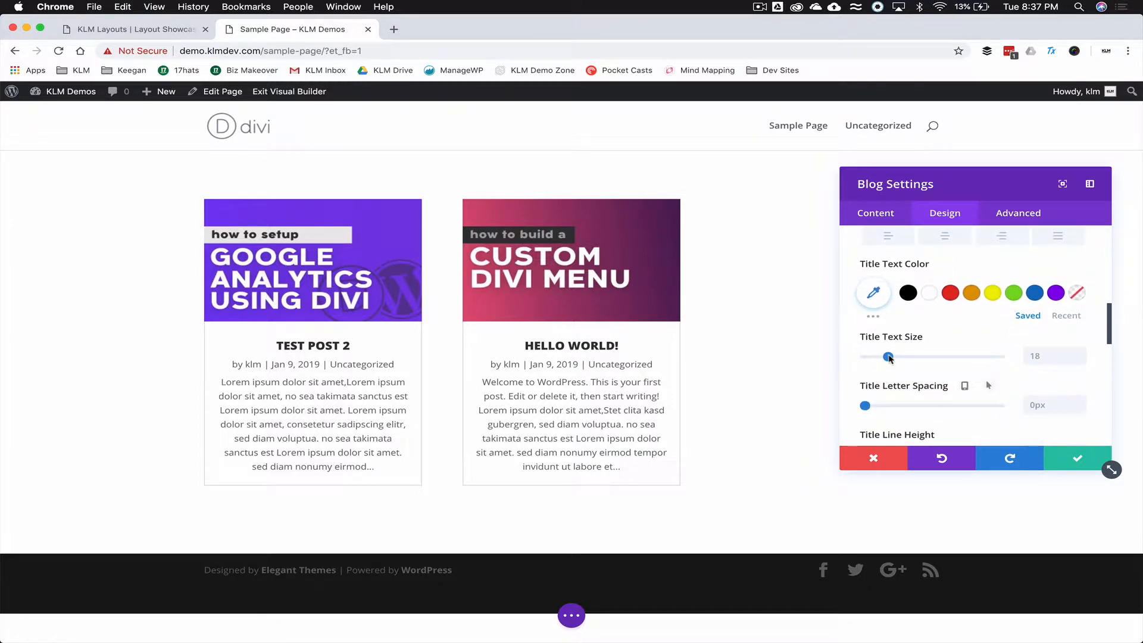
- Set the title size to 25px, preview tablet and phone sizes, and use 1px letter spacing
{"action": "left_click_drag", "start_coordinate": [891, 359], "coordinate": [899, 360]}
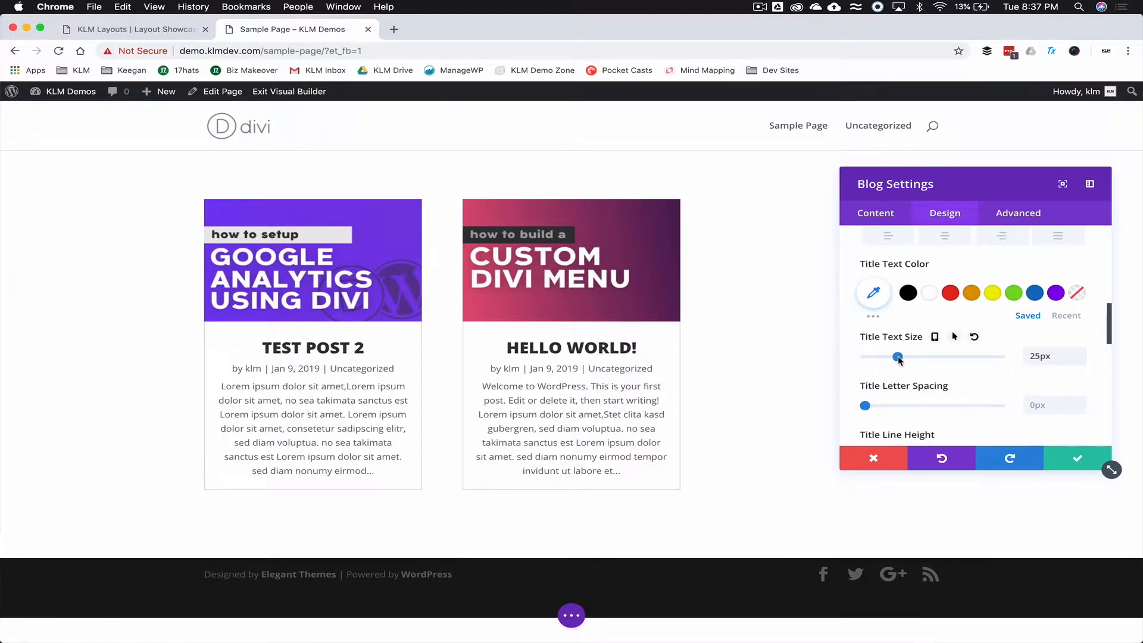
{"action": "left_click", "coordinate": [935, 338]}
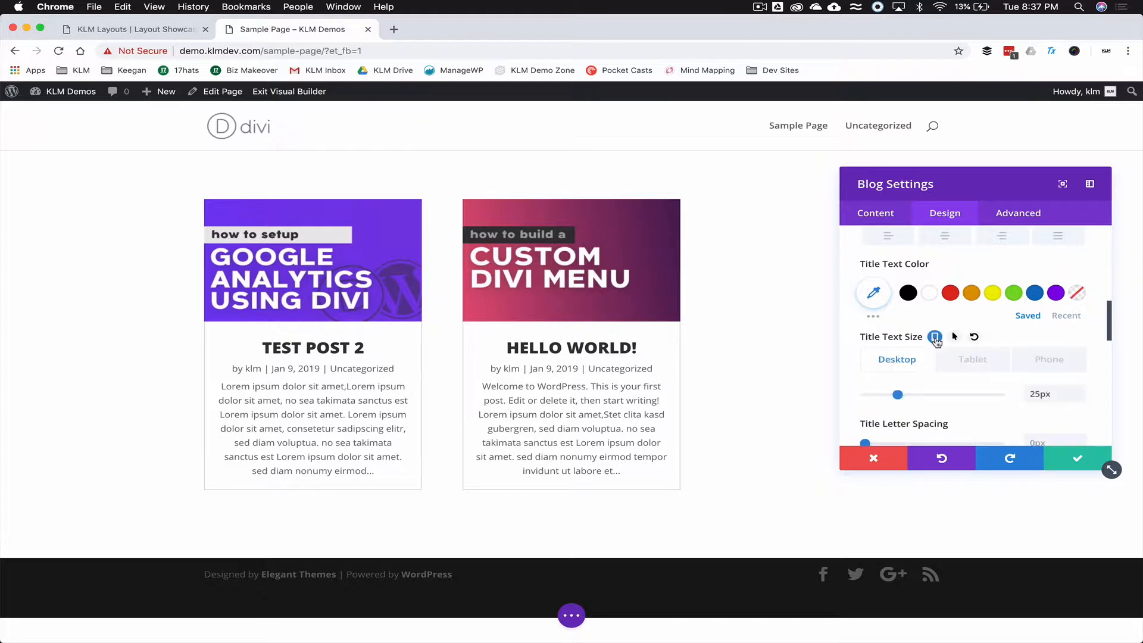
{"action": "left_click", "coordinate": [971, 360]}
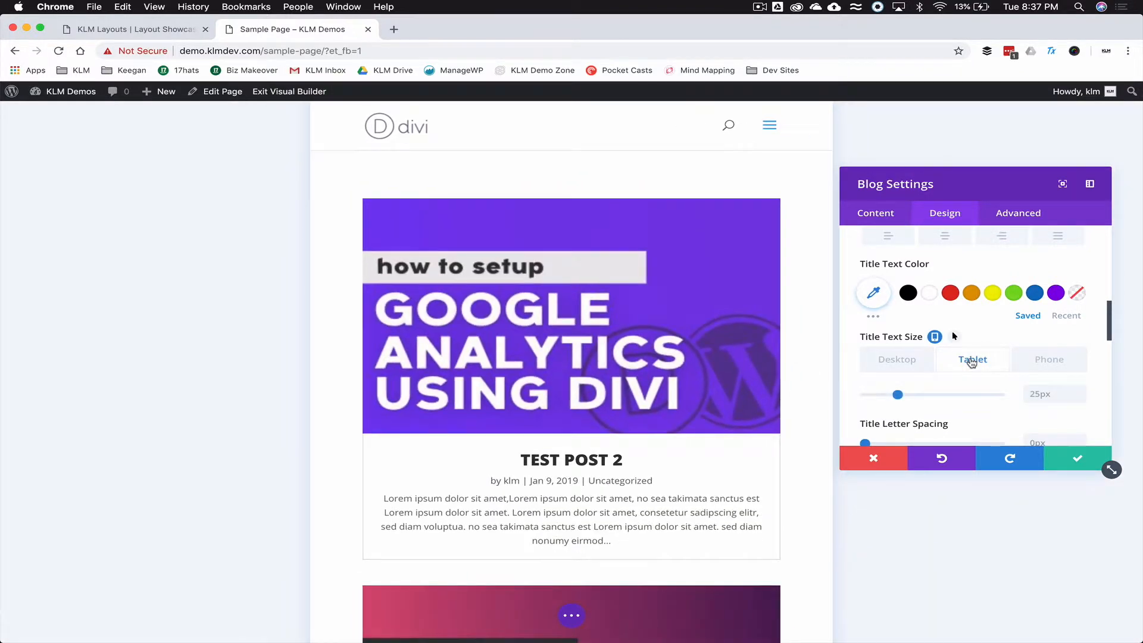
{"action": "scroll", "coordinate": [685, 382], "scroll_direction": "down", "scroll_amount": 5}
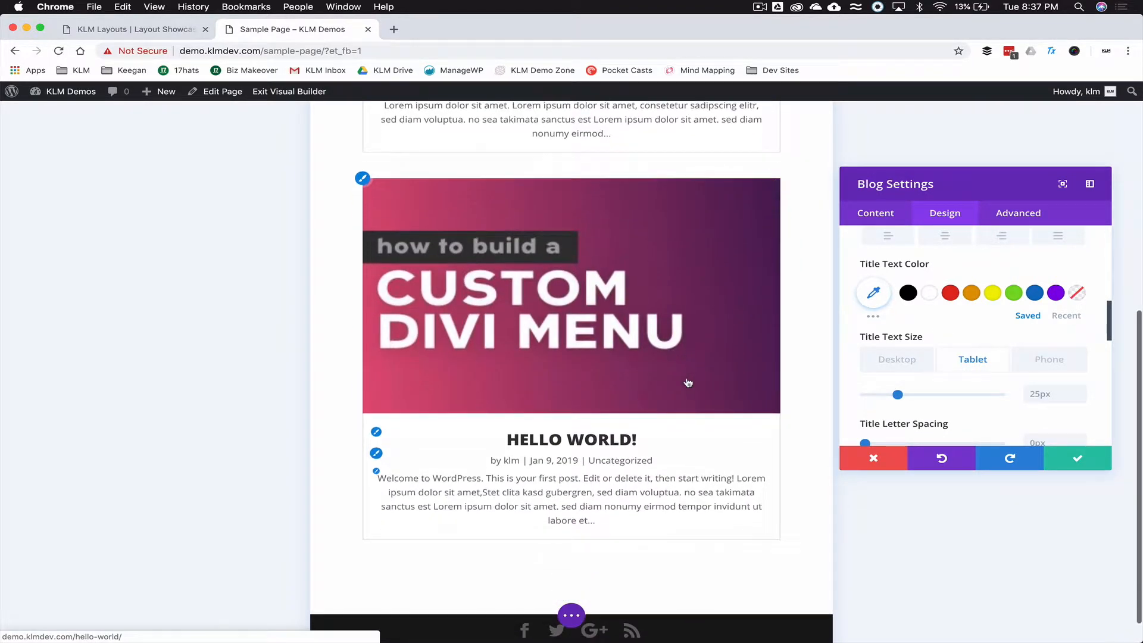
{"action": "left_click", "coordinate": [1047, 359]}
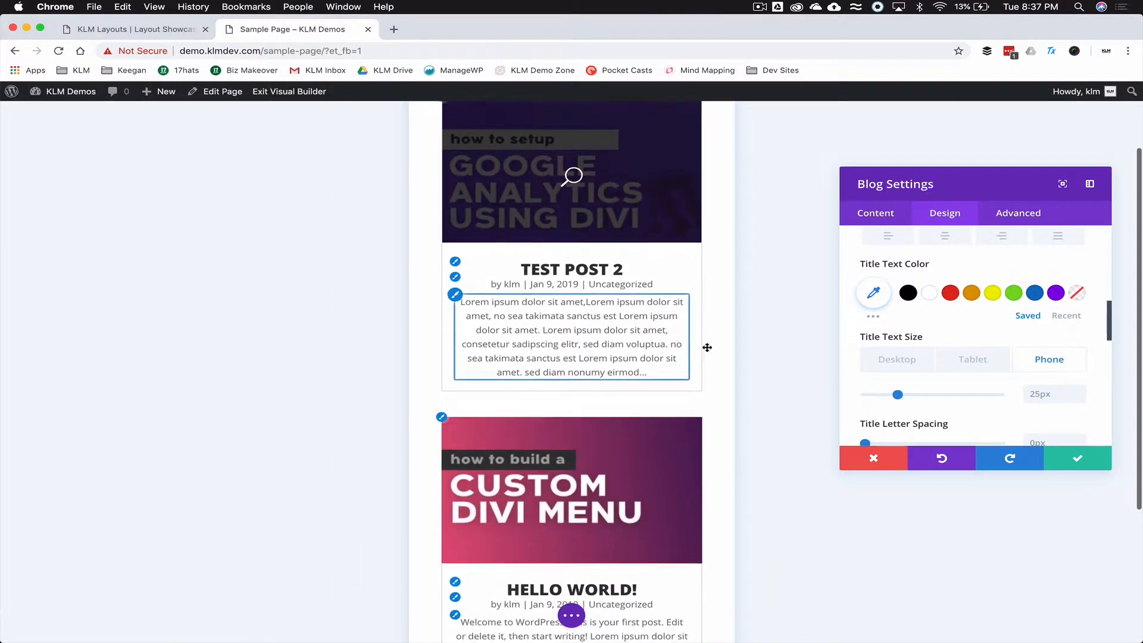
{"action": "left_click", "coordinate": [899, 360]}
{"action": "scroll", "coordinate": [844, 377], "scroll_direction": "down", "scroll_amount": 3}
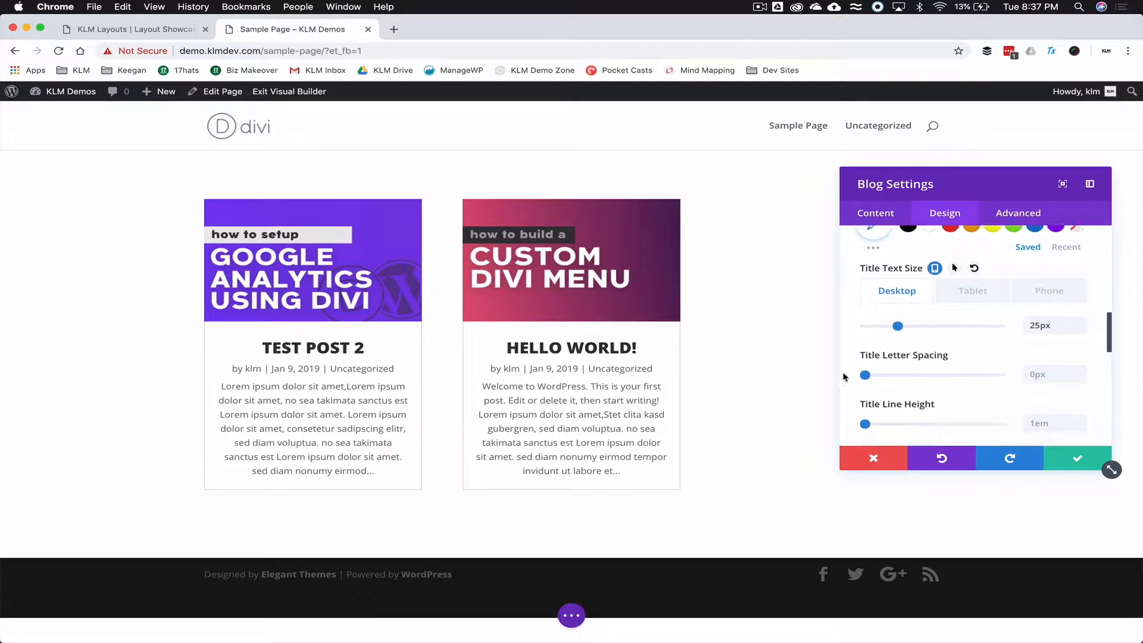
{"action": "left_click_drag", "start_coordinate": [865, 350], "coordinate": [867, 352]}
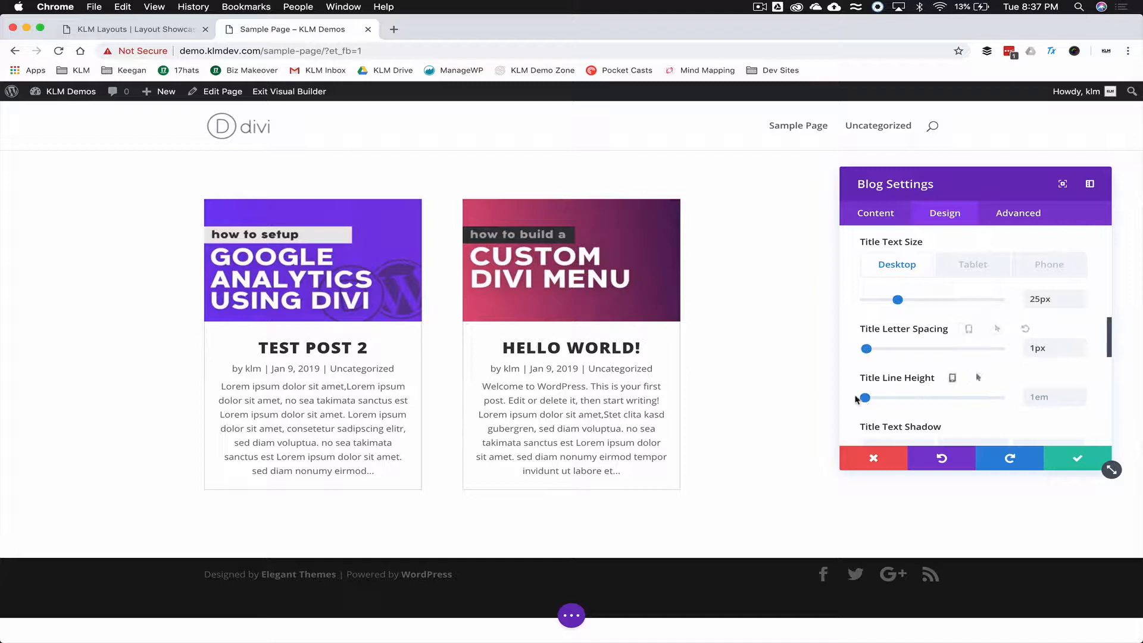
{"action": "scroll", "coordinate": [849, 403], "scroll_direction": "down", "scroll_amount": 5}
{"action": "scroll", "coordinate": [852, 405], "scroll_direction": "up", "scroll_amount": 6}
{"action": "scroll", "coordinate": [852, 407], "scroll_direction": "up", "scroll_amount": 4}
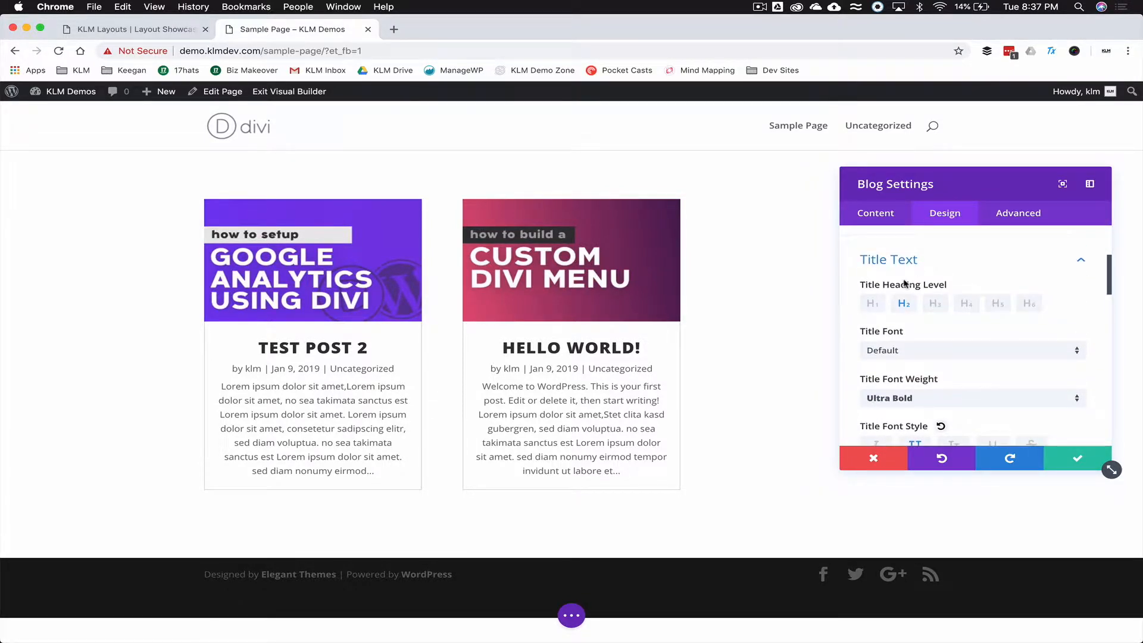
- Set the body text size to 16px on desktop and tablet and 17px on phone
{"action": "left_click", "coordinate": [918, 262]}
{"action": "left_click", "coordinate": [911, 293]}
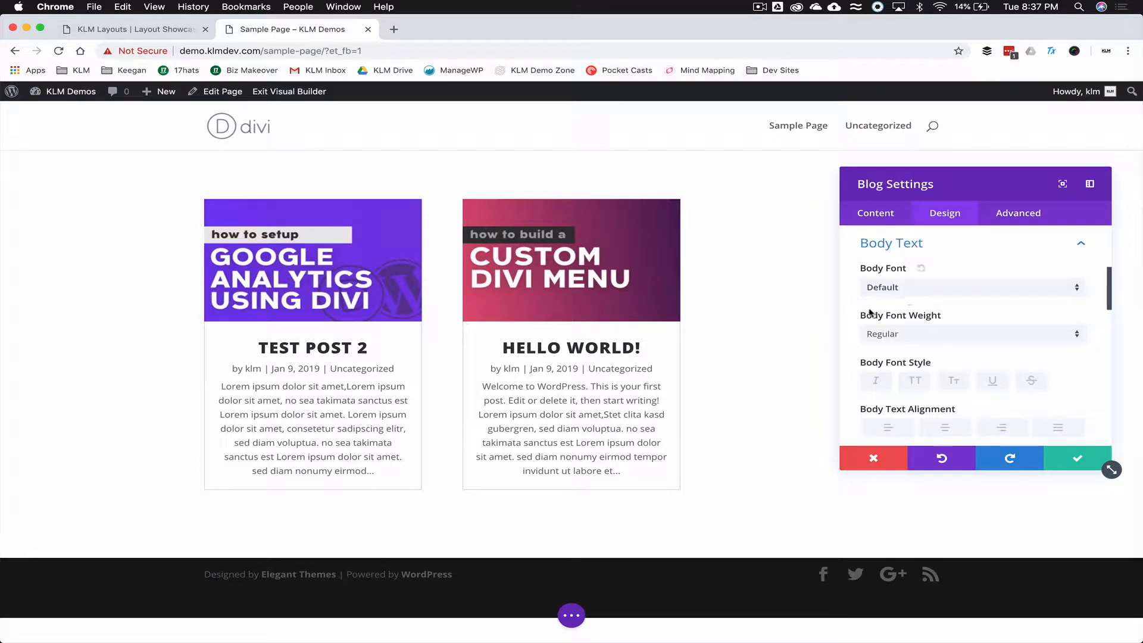
{"action": "scroll", "coordinate": [846, 322], "scroll_direction": "down", "scroll_amount": 3}
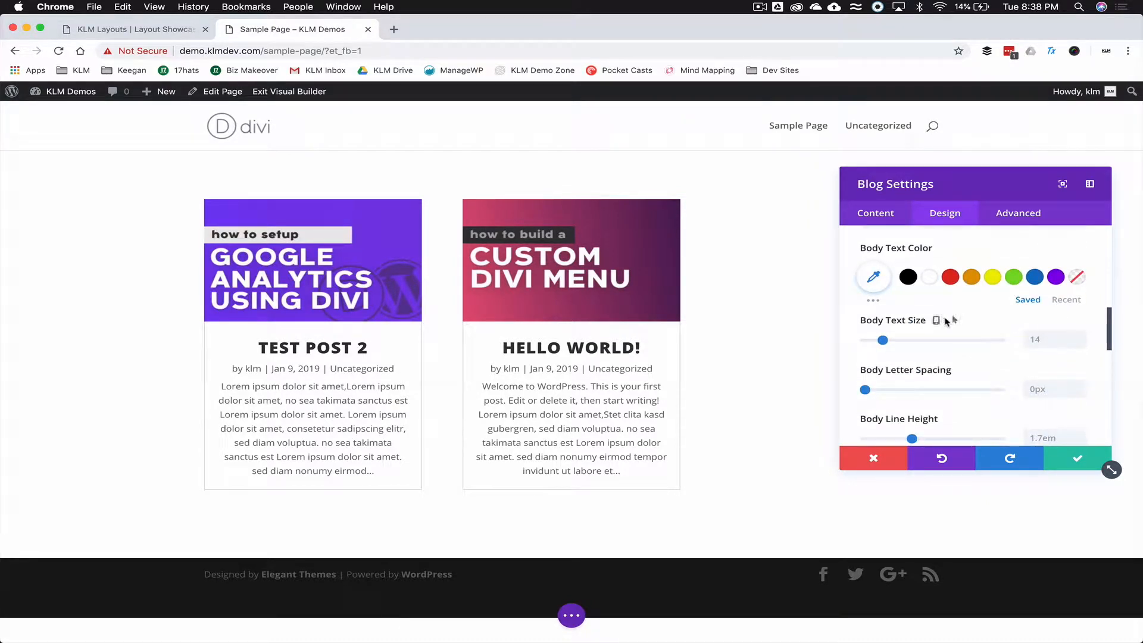
{"action": "left_click", "coordinate": [941, 322]}
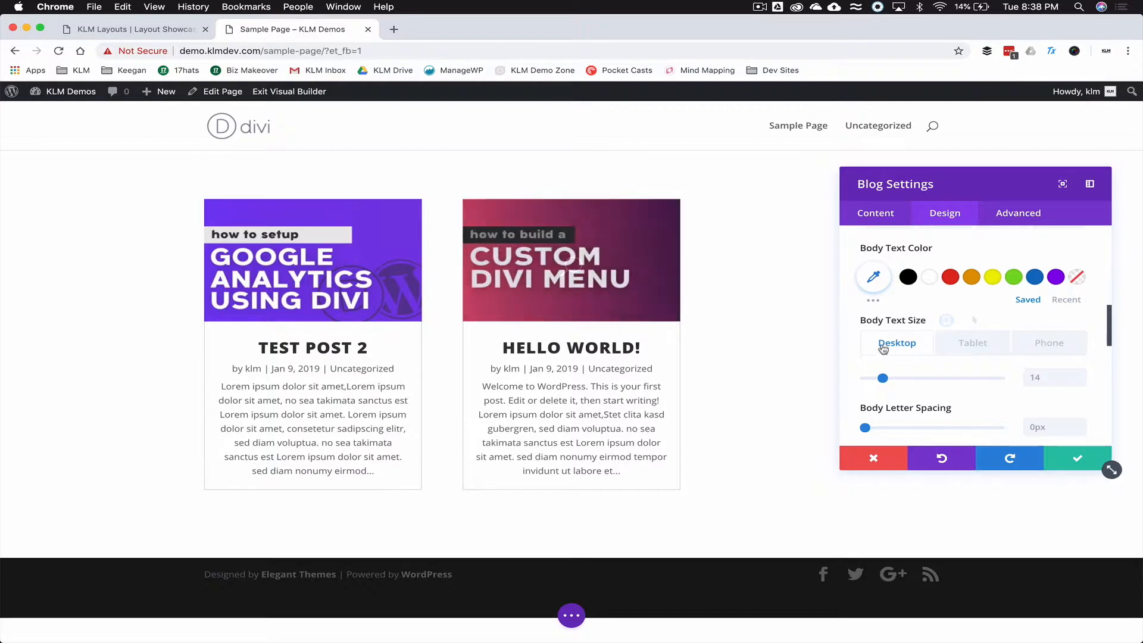
{"action": "scroll", "coordinate": [863, 338], "scroll_direction": "down", "scroll_amount": 2}
{"action": "left_click_drag", "start_coordinate": [883, 341], "coordinate": [885, 341]}
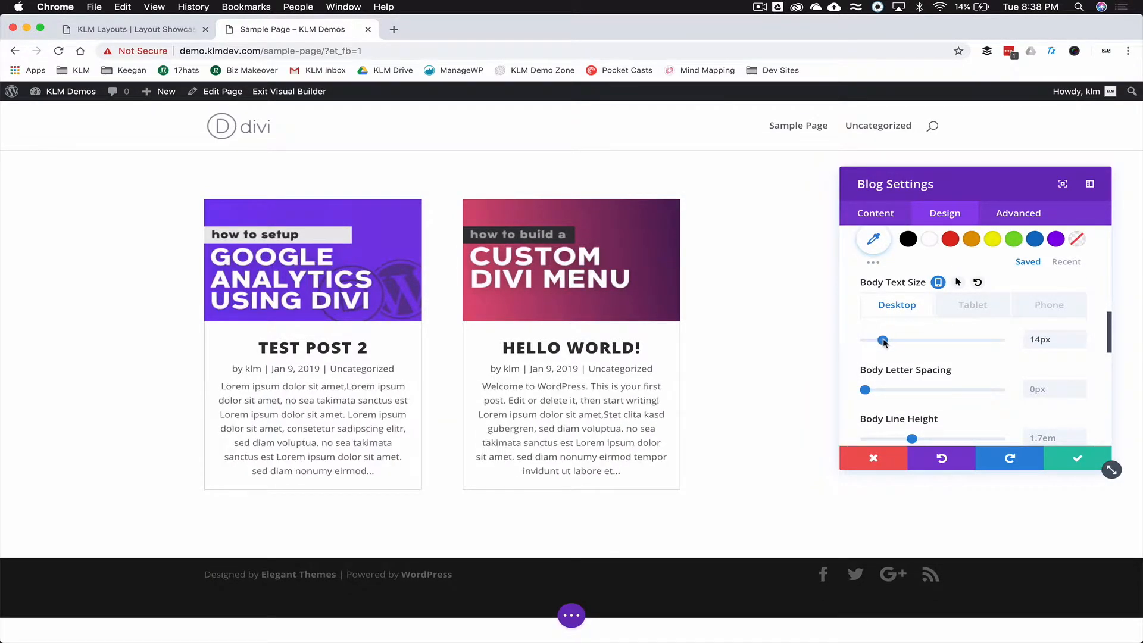
{"action": "left_click", "coordinate": [968, 312]}
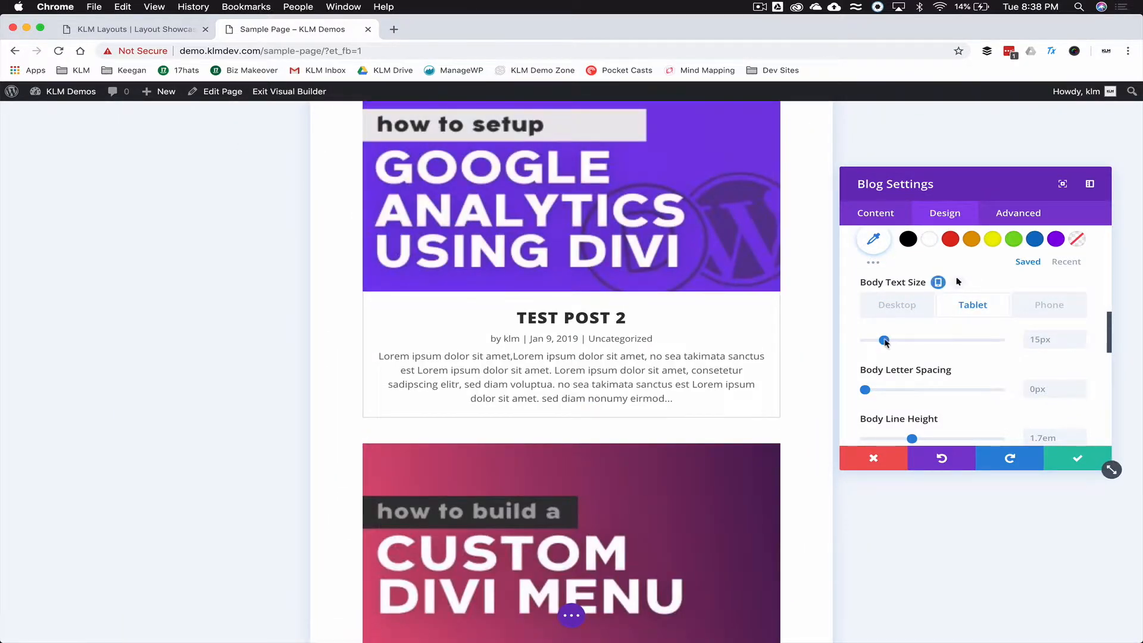
{"action": "left_click_drag", "start_coordinate": [885, 341], "coordinate": [886, 341]}
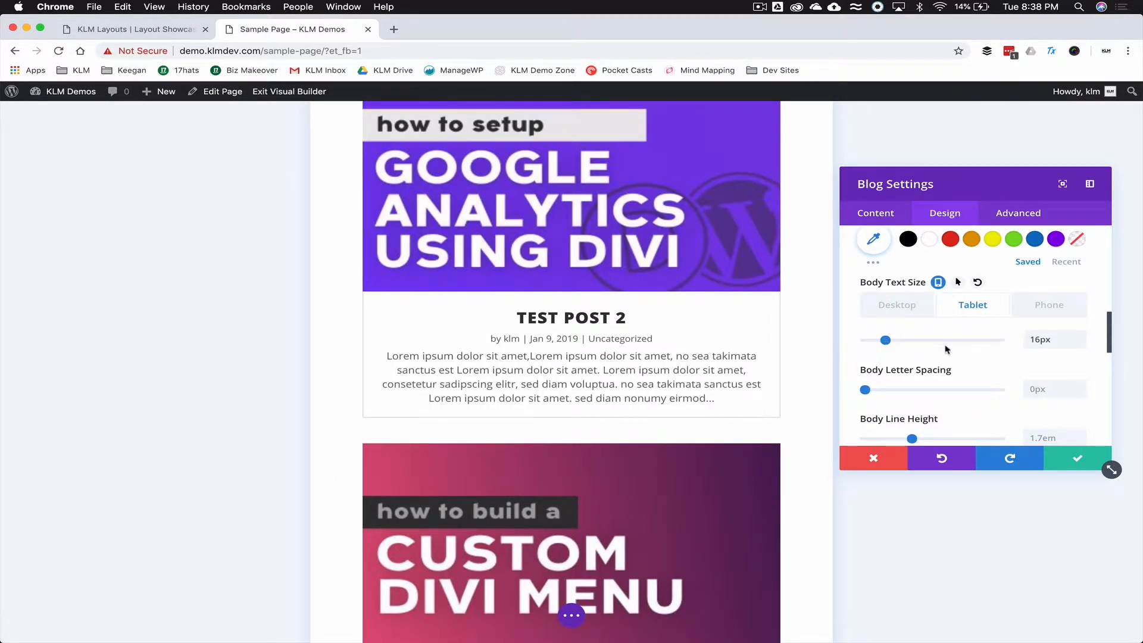
{"action": "left_click", "coordinate": [1046, 311]}
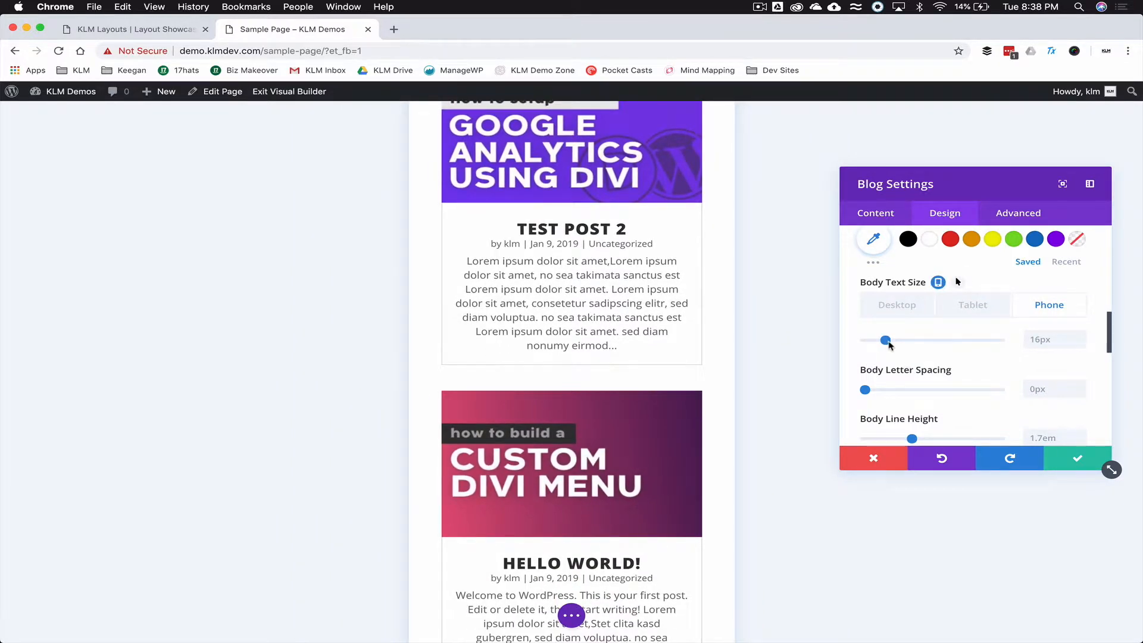
{"action": "left_click_drag", "start_coordinate": [886, 341], "coordinate": [886, 341]}
{"action": "scroll", "coordinate": [909, 283], "scroll_direction": "up", "scroll_amount": 1}
{"action": "scroll", "coordinate": [909, 283], "scroll_direction": "up", "scroll_amount": 5}
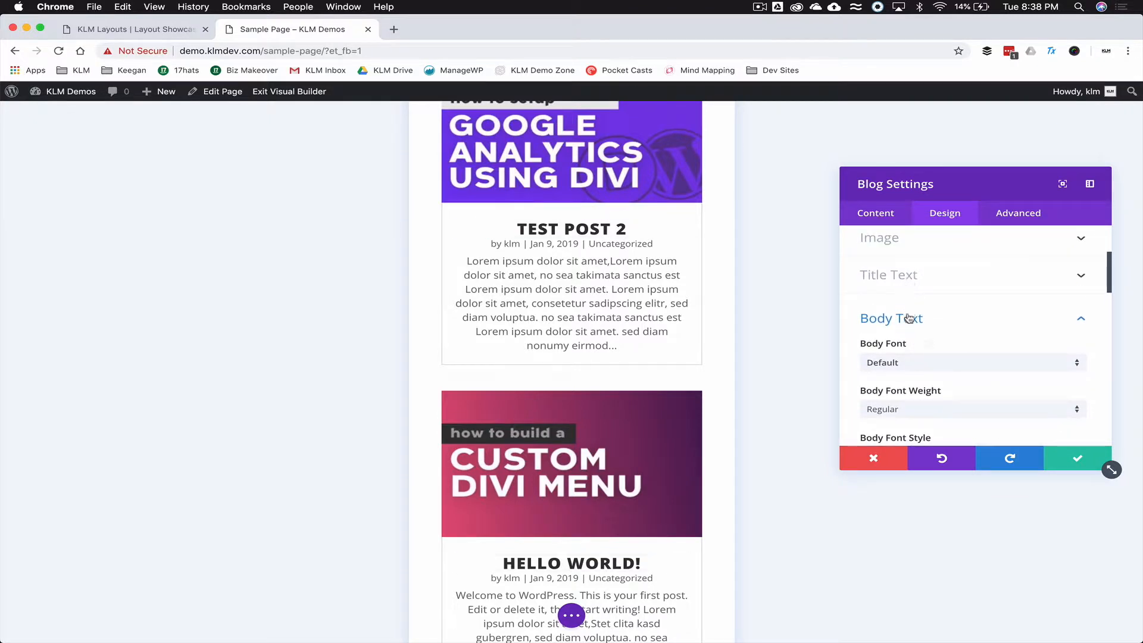
- Thicken the card border and set its colour to white
{"action": "left_click", "coordinate": [909, 316]}
{"action": "scroll", "coordinate": [911, 351], "scroll_direction": "down", "scroll_amount": 1}
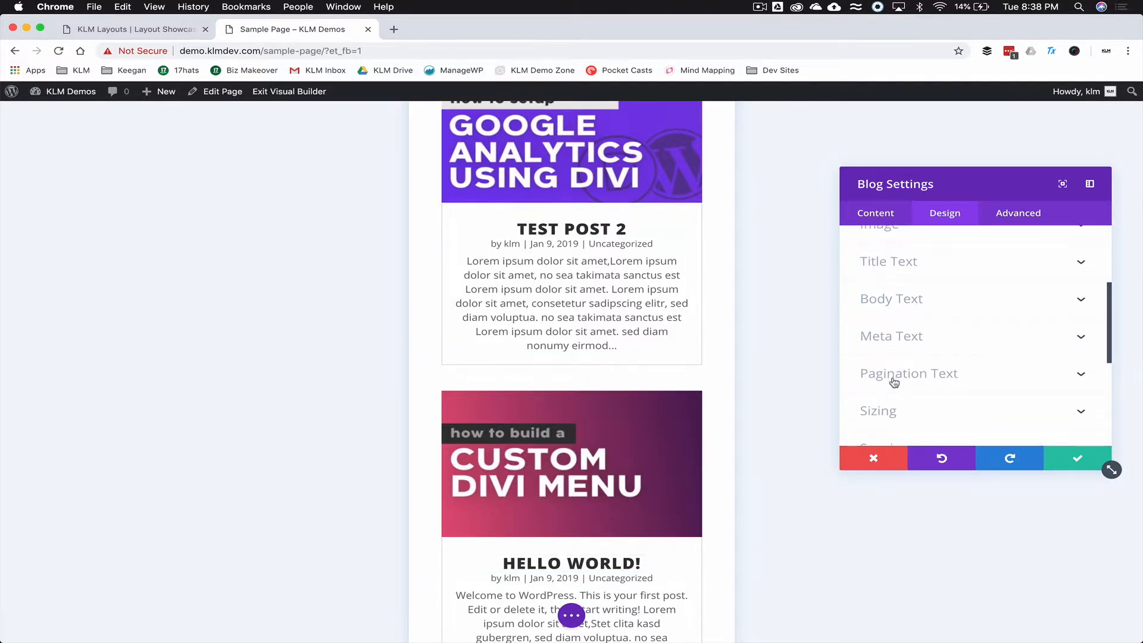
{"action": "scroll", "coordinate": [894, 383], "scroll_direction": "down", "scroll_amount": 3}
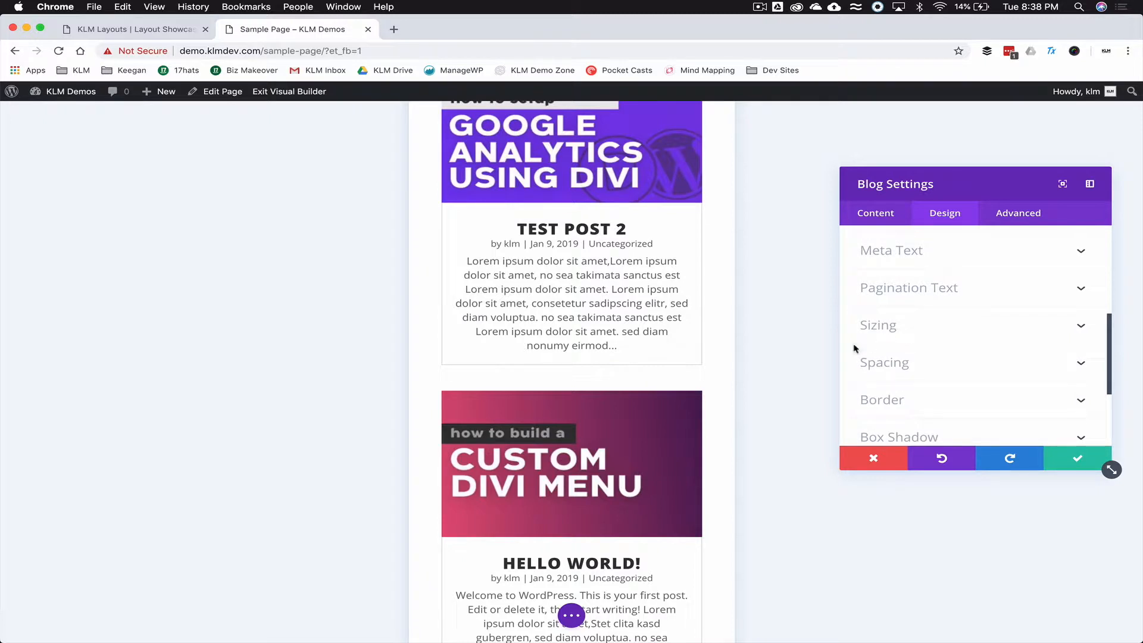
{"action": "scroll", "coordinate": [852, 353], "scroll_direction": "down", "scroll_amount": 4}
{"action": "scroll", "coordinate": [852, 353], "scroll_direction": "up", "scroll_amount": 2}
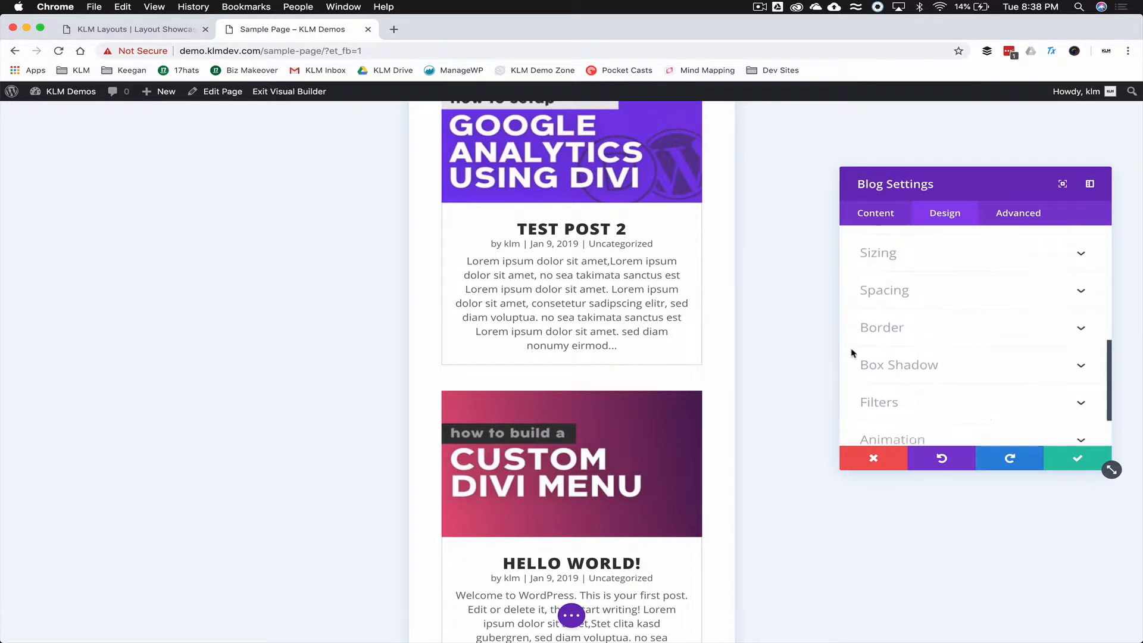
{"action": "left_click", "coordinate": [914, 331]}
{"action": "scroll", "coordinate": [730, 280], "scroll_direction": "up", "scroll_amount": 3}
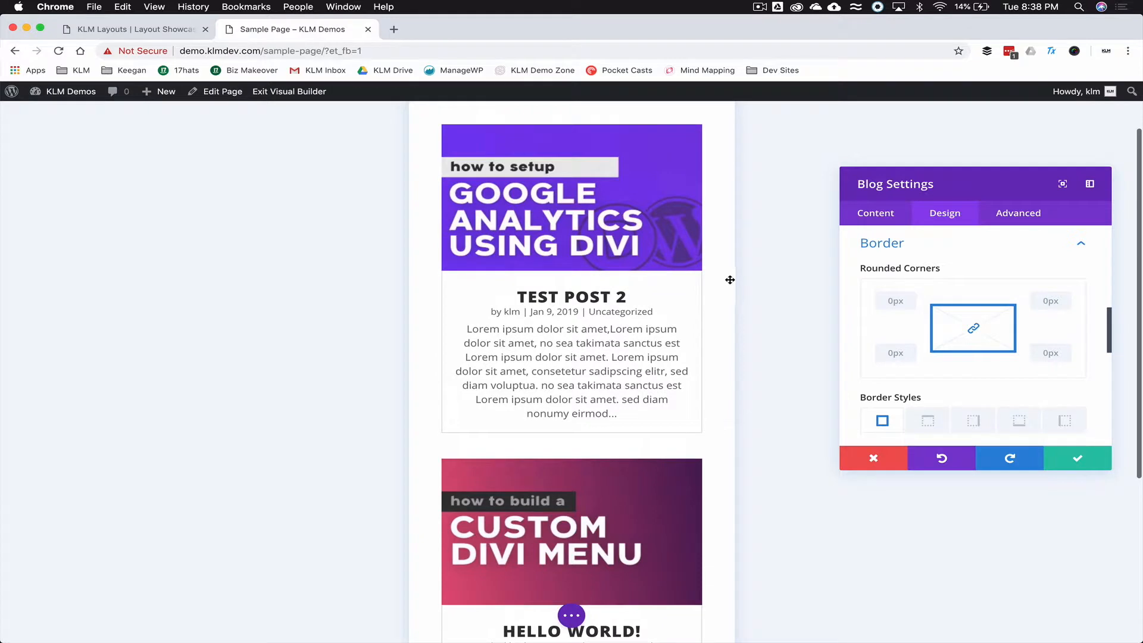
{"action": "scroll", "coordinate": [878, 338], "scroll_direction": "down", "scroll_amount": 4}
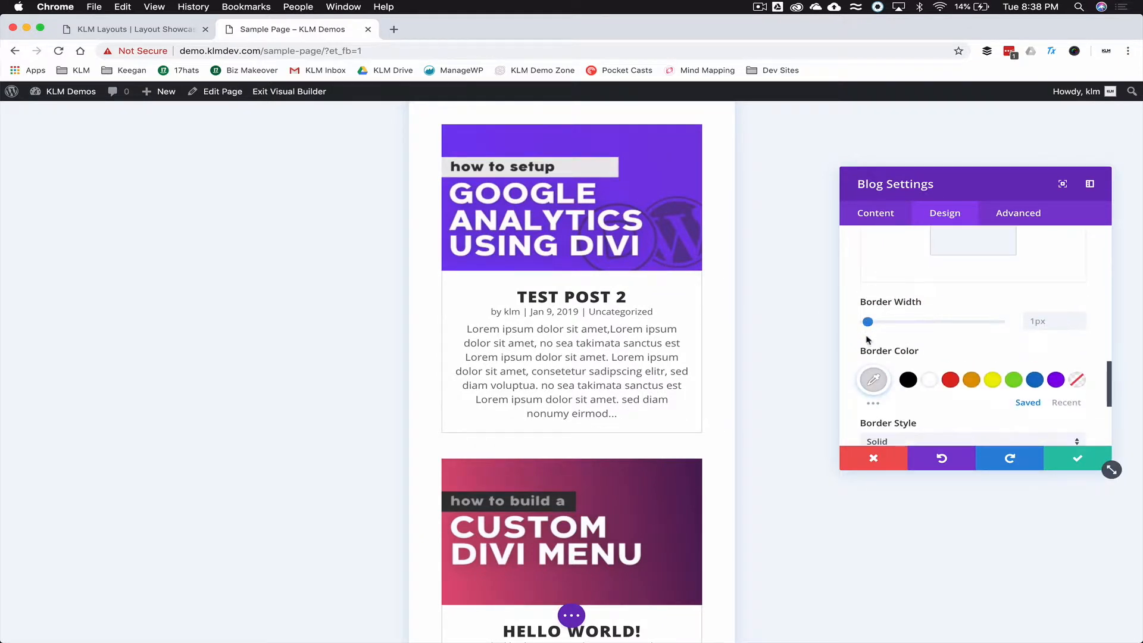
{"action": "left_click_drag", "start_coordinate": [868, 322], "coordinate": [867, 324]}
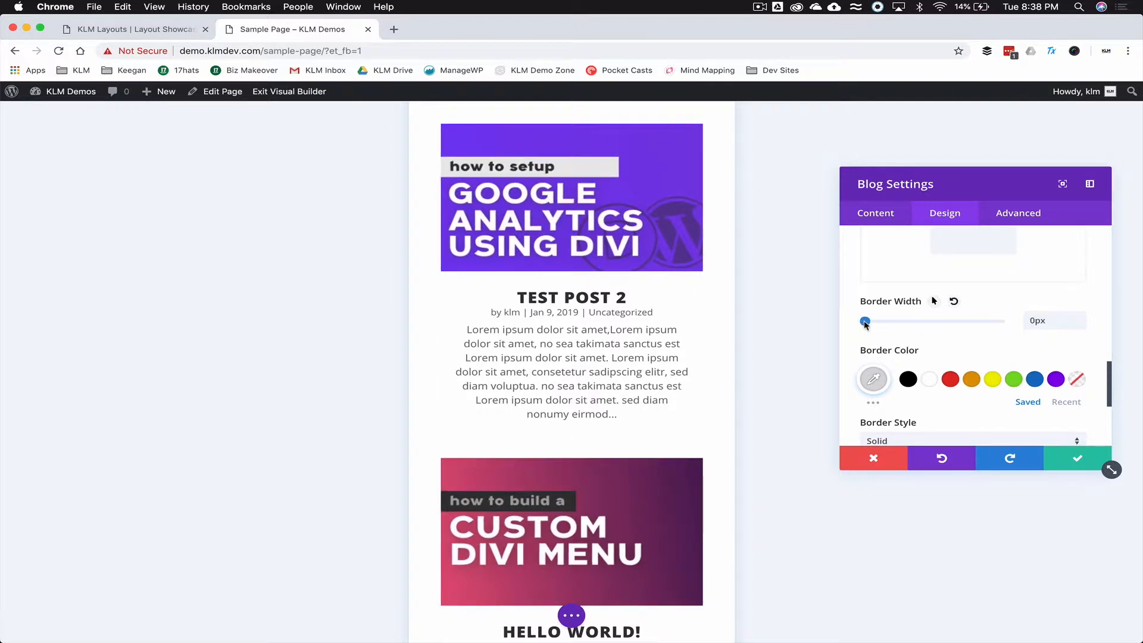
{"action": "left_click", "coordinate": [907, 381]}
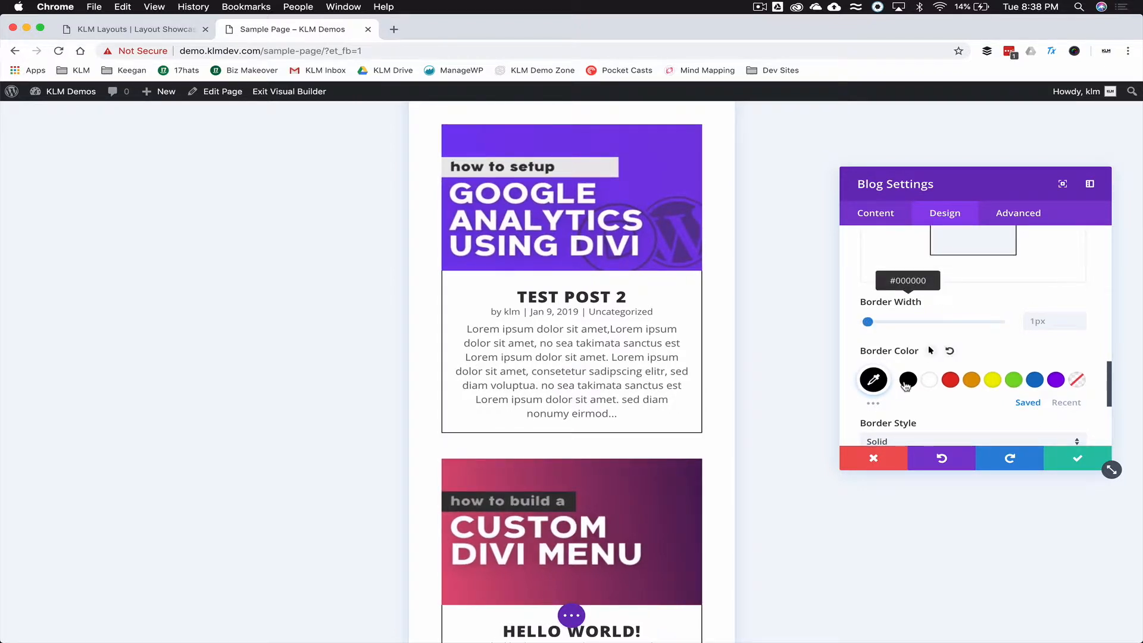
{"action": "left_click", "coordinate": [928, 382]}
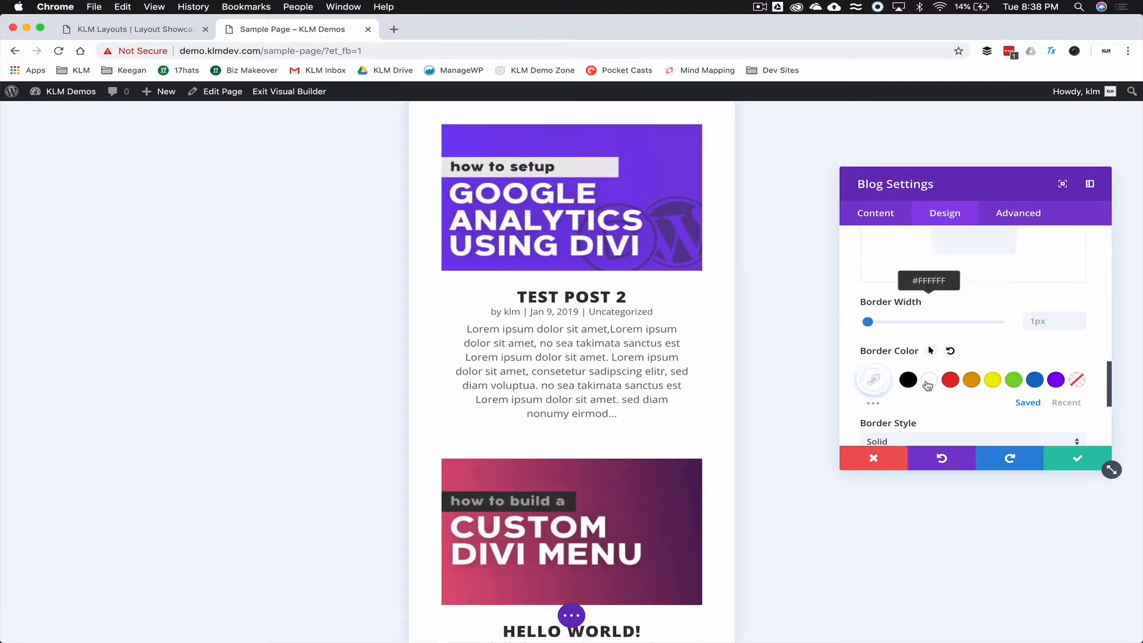
{"action": "left_click", "coordinate": [909, 381]}
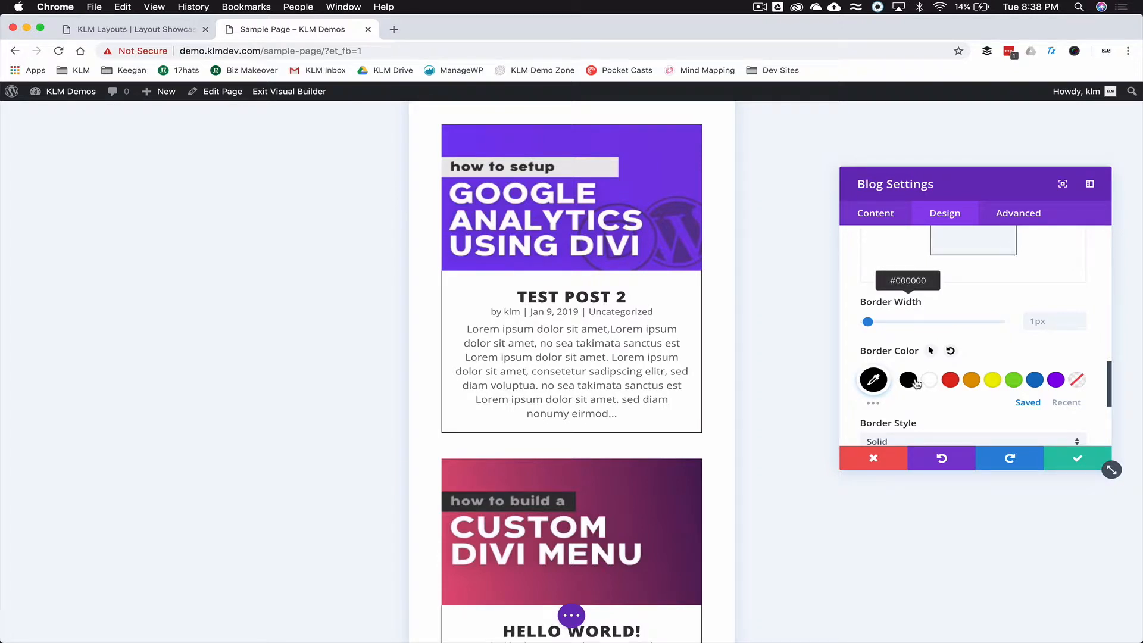
{"action": "left_click", "coordinate": [928, 381]}
- Make the card border colour fully transparent, rgba(255,255,255,0)
{"action": "left_click", "coordinate": [873, 381]}
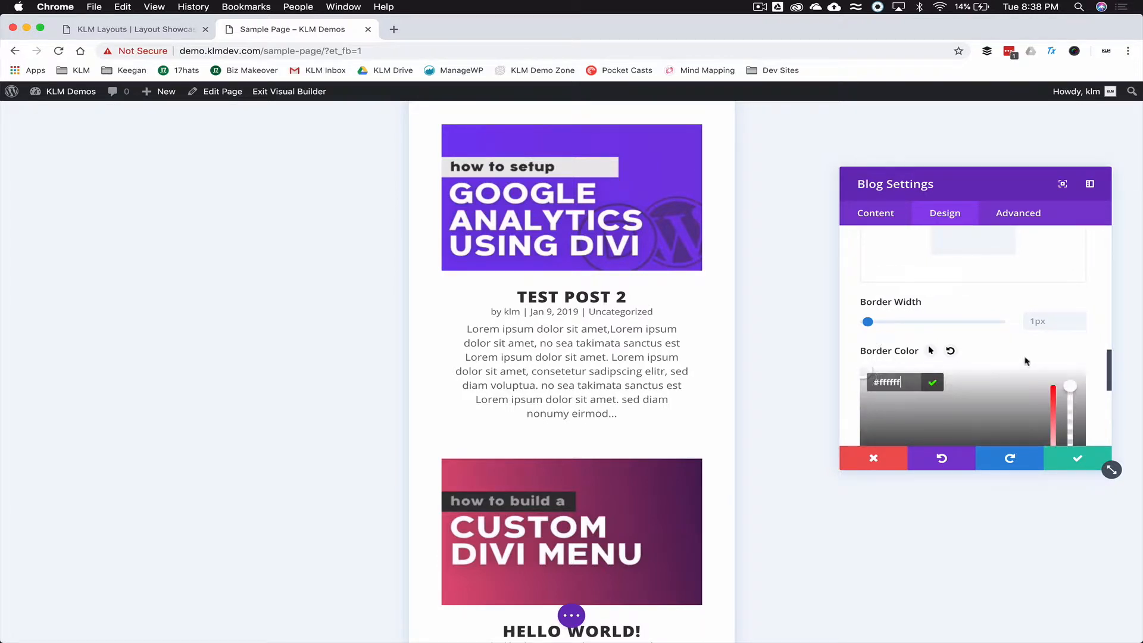
{"action": "scroll", "coordinate": [1067, 388], "scroll_direction": "down", "scroll_amount": 3}
{"action": "left_click_drag", "start_coordinate": [1069, 313], "coordinate": [1069, 415]}
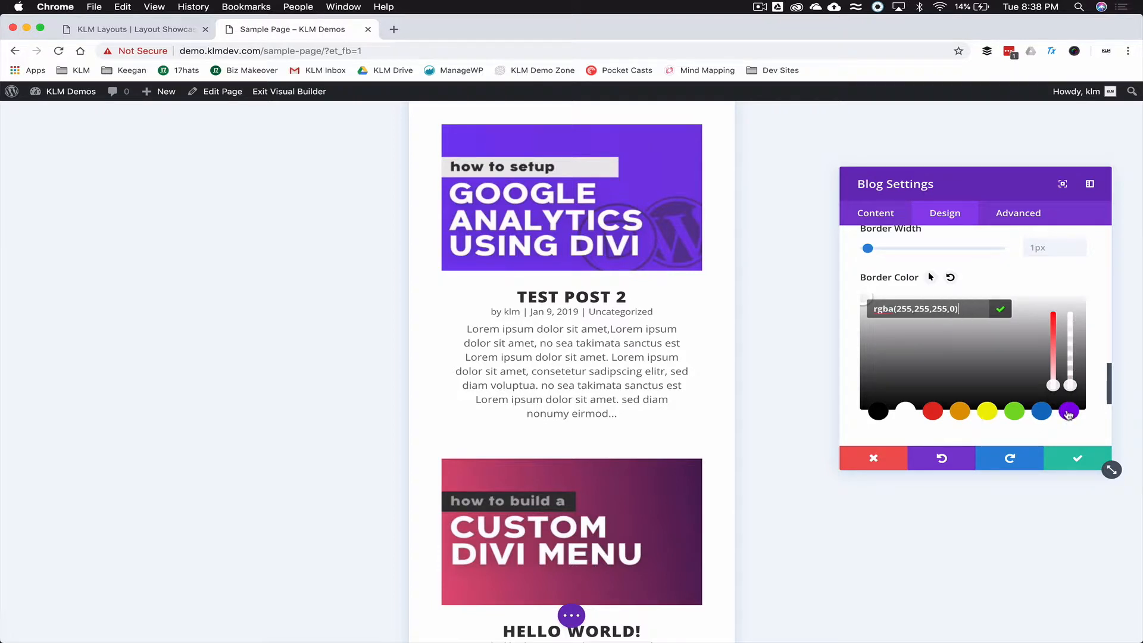
{"action": "left_click", "coordinate": [850, 317]}
{"action": "scroll", "coordinate": [857, 306], "scroll_direction": "up", "scroll_amount": 3}
{"action": "scroll", "coordinate": [860, 297], "scroll_direction": "up", "scroll_amount": 2}
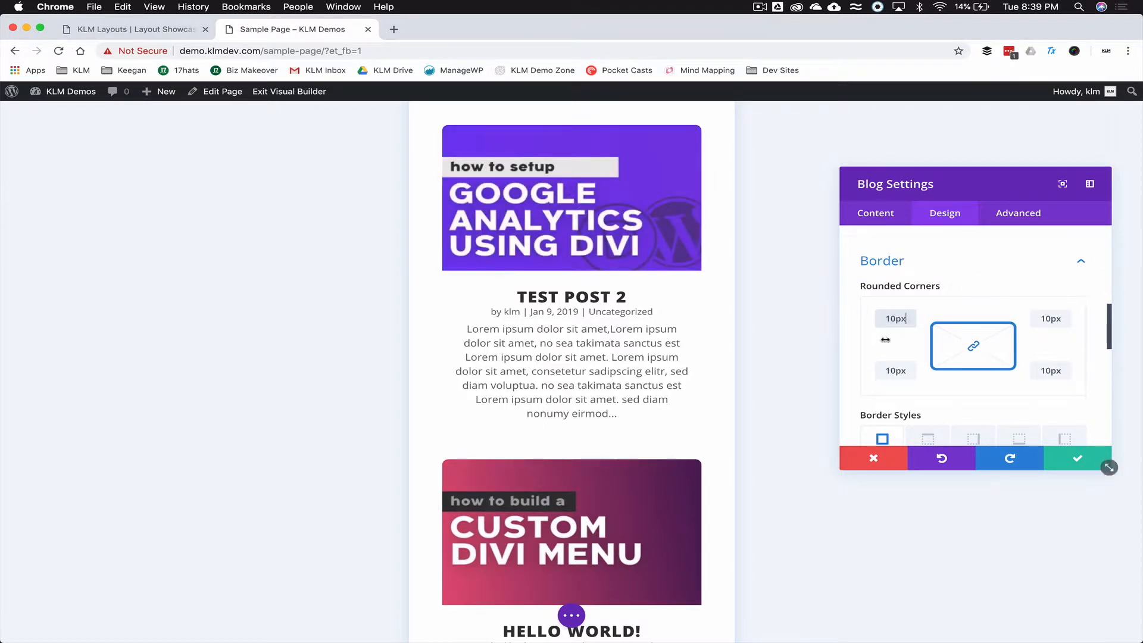
{"action": "scroll", "coordinate": [846, 361], "scroll_direction": "down", "scroll_amount": 5}
- Add a soft box shadow preset to the cards and remove the card border width
{"action": "left_click", "coordinate": [922, 298]}
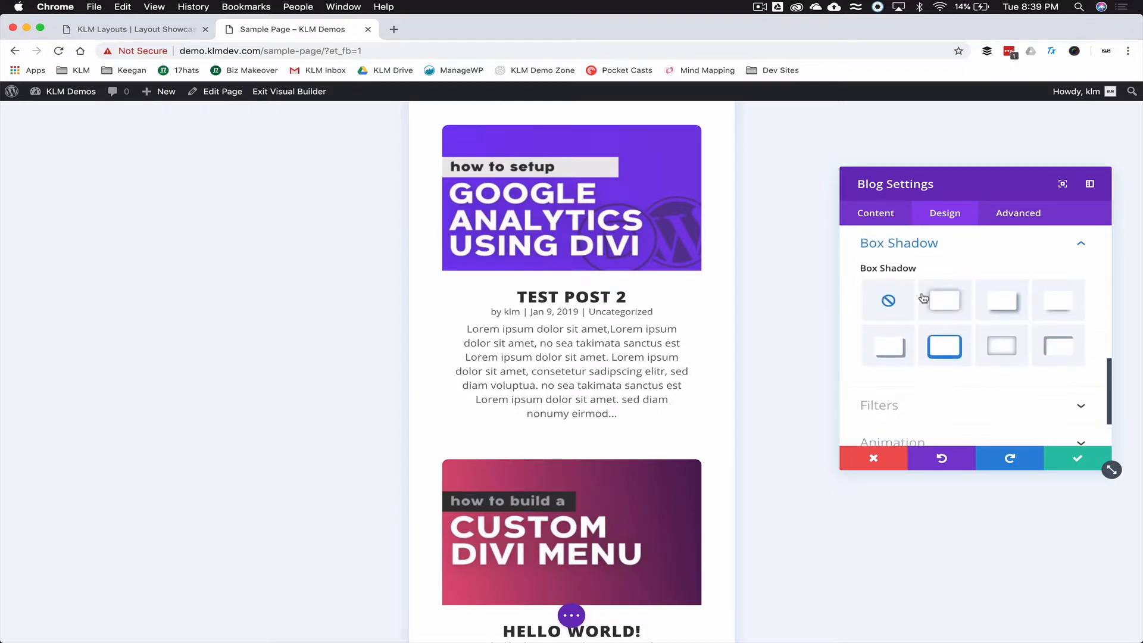
{"action": "left_click", "coordinate": [942, 302]}
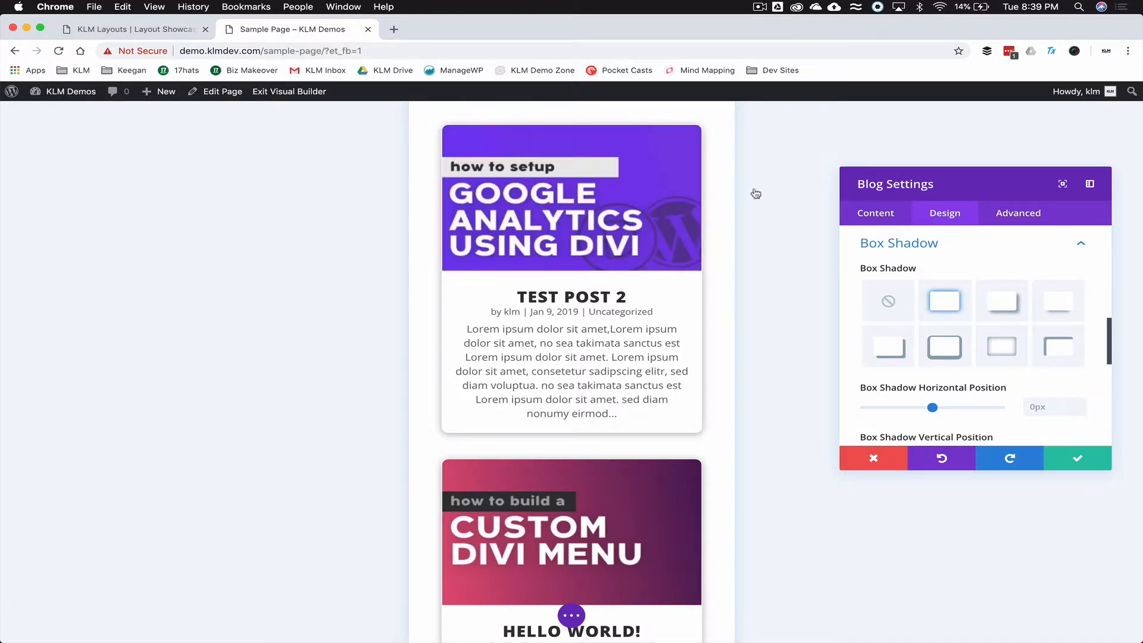
{"action": "scroll", "coordinate": [858, 274], "scroll_direction": "up", "scroll_amount": 5}
{"action": "scroll", "coordinate": [858, 276], "scroll_direction": "down", "scroll_amount": 3}
{"action": "left_click", "coordinate": [892, 357]}
{"action": "scroll", "coordinate": [869, 358], "scroll_direction": "down", "scroll_amount": 6}
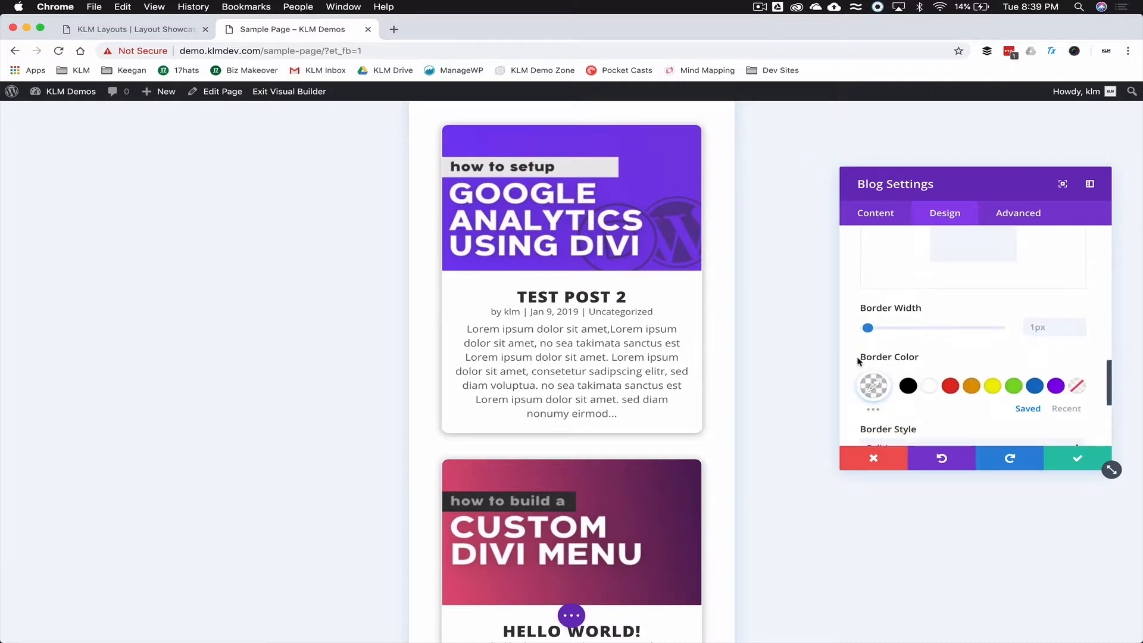
{"action": "left_click_drag", "start_coordinate": [868, 328], "coordinate": [842, 331]}
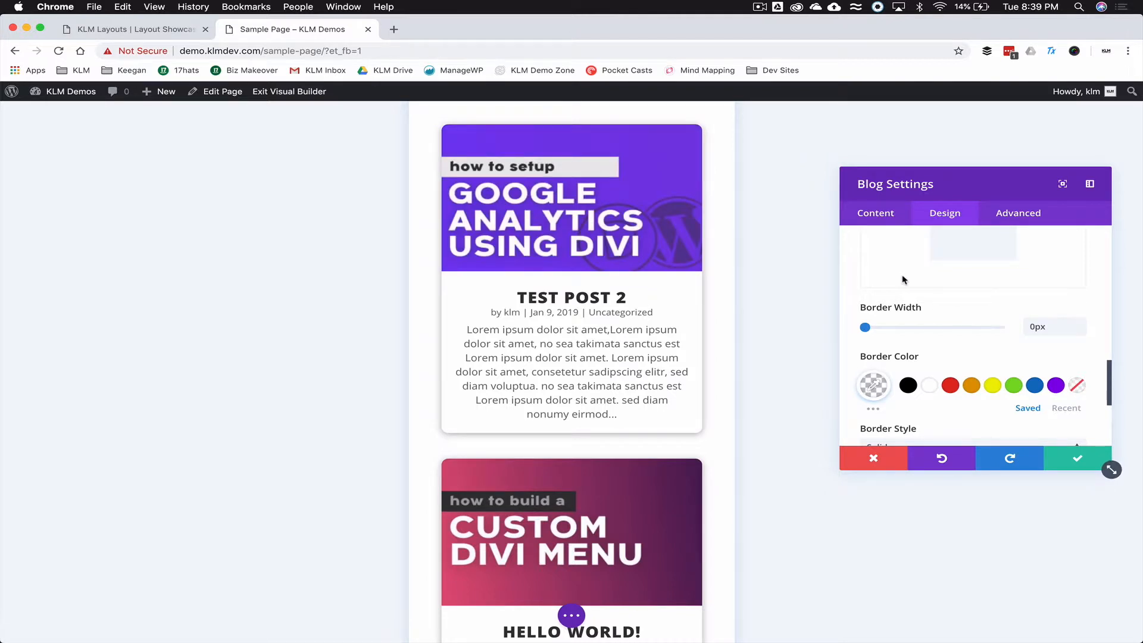
- Adjust the card shadow to a 5px vertical offset, 57px blur and -6px spread
{"action": "scroll", "coordinate": [865, 331], "scroll_direction": "down", "scroll_amount": 5}
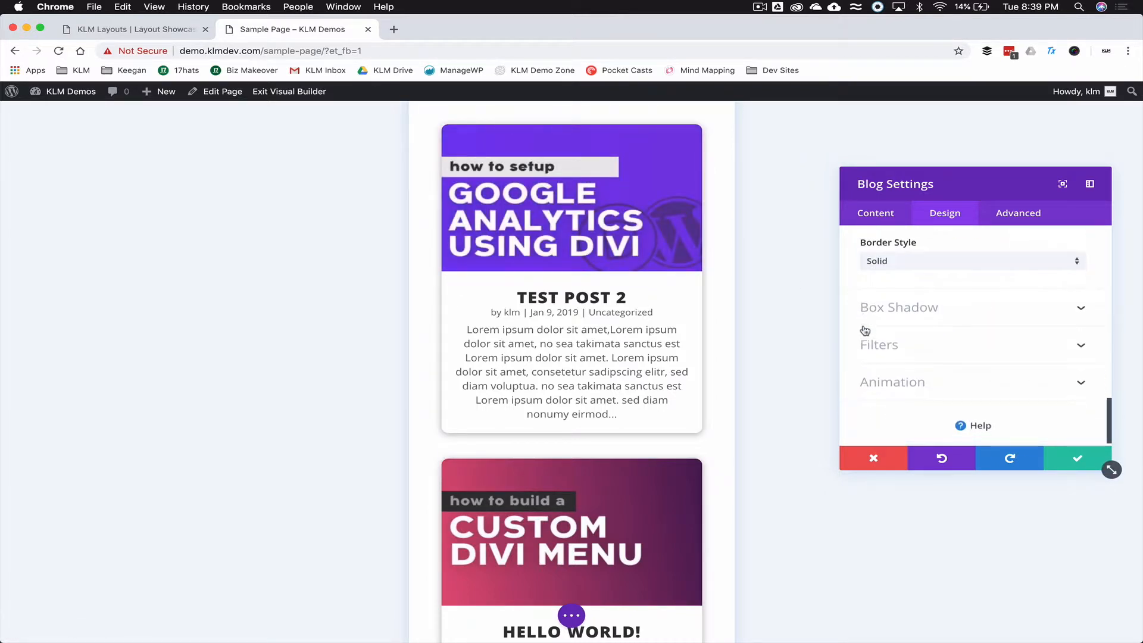
{"action": "left_click", "coordinate": [886, 300]}
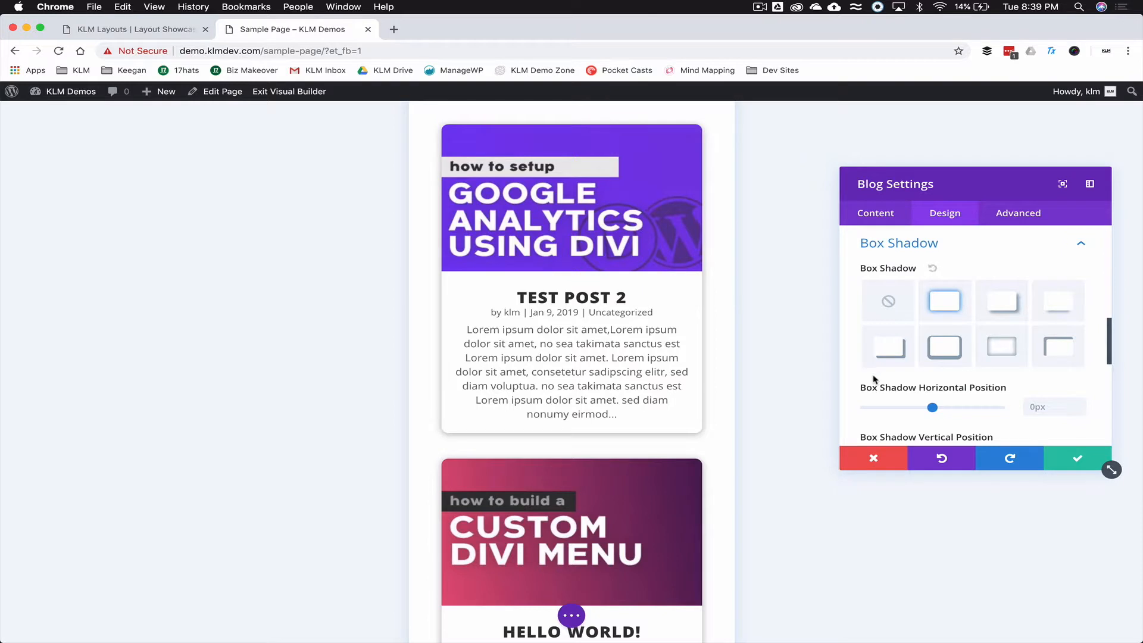
{"action": "scroll", "coordinate": [873, 378], "scroll_direction": "down", "scroll_amount": 3}
{"action": "scroll", "coordinate": [872, 379], "scroll_direction": "down", "scroll_amount": 1}
{"action": "left_click_drag", "start_coordinate": [935, 312], "coordinate": [937, 312]}
{"action": "scroll", "coordinate": [902, 360], "scroll_direction": "down", "scroll_amount": 4}
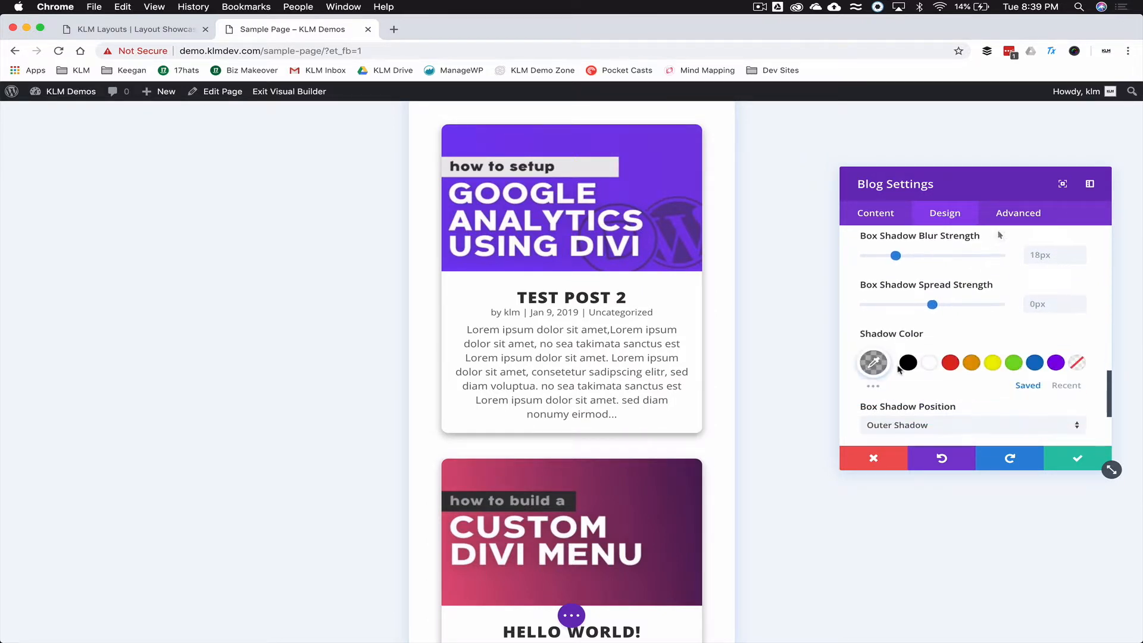
{"action": "left_click_drag", "start_coordinate": [896, 258], "coordinate": [937, 268]}
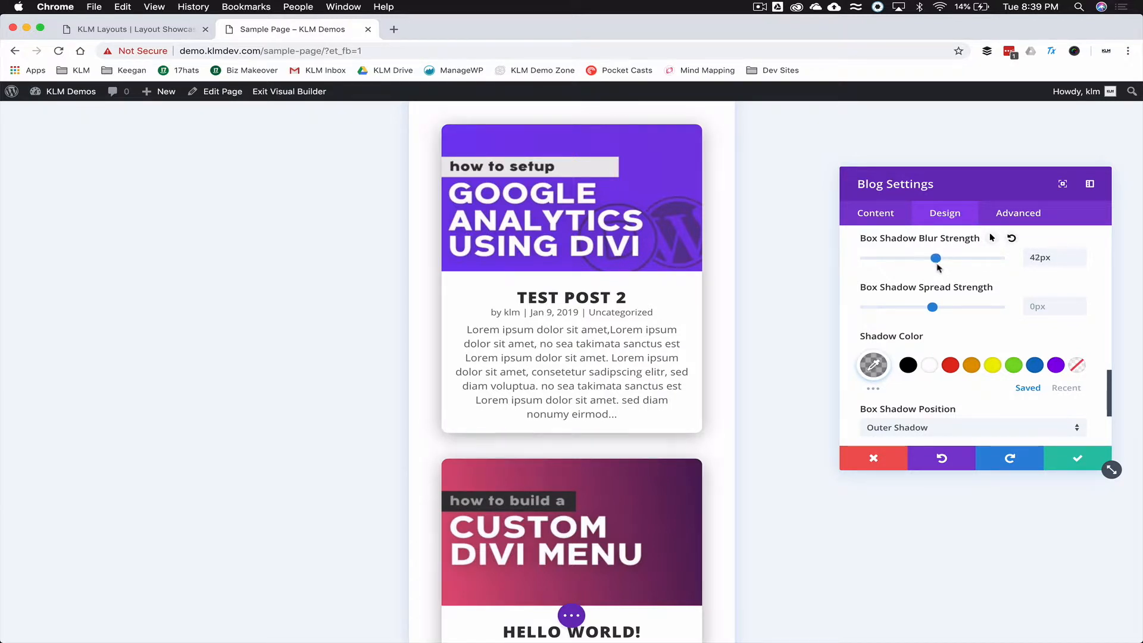
{"action": "left_click_drag", "start_coordinate": [933, 310], "coordinate": [930, 314]}
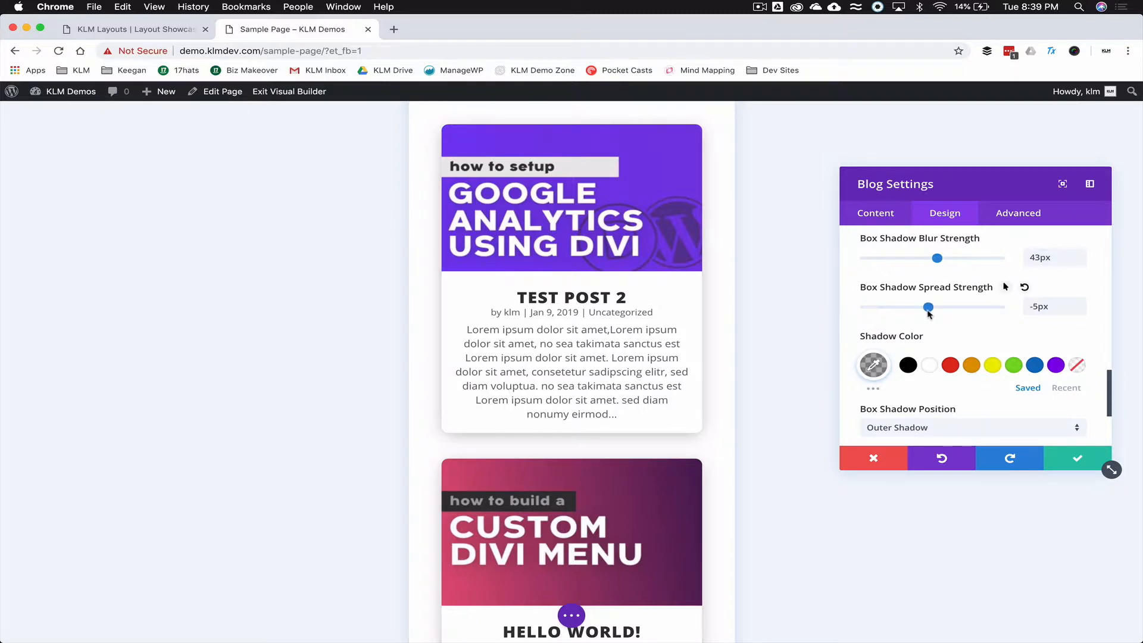
{"action": "left_click_drag", "start_coordinate": [942, 268], "coordinate": [963, 262]}
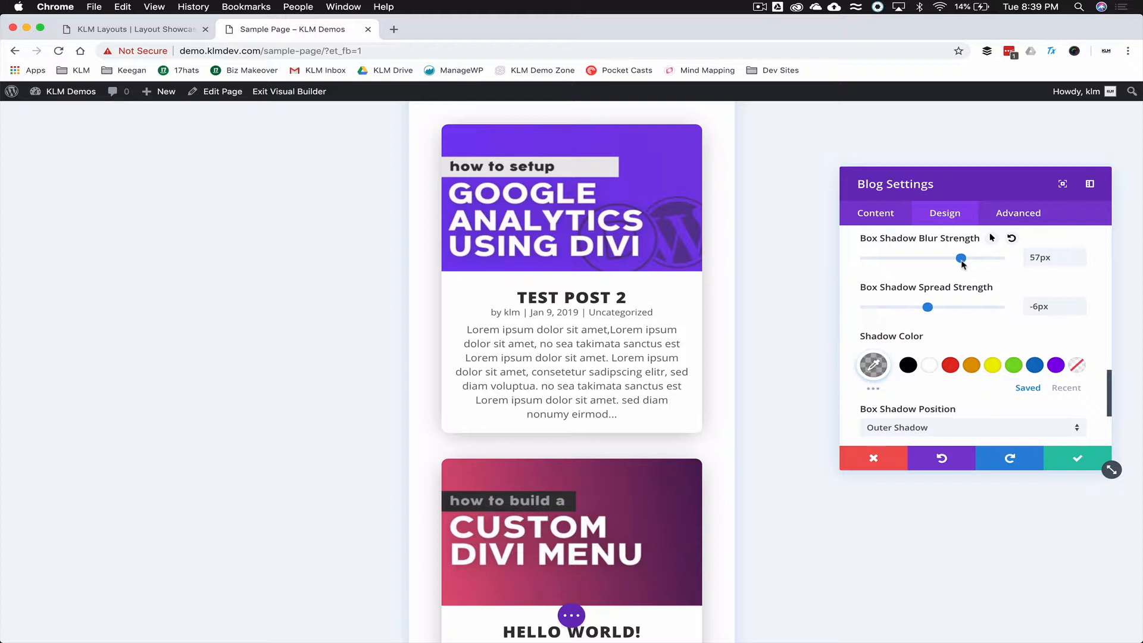
{"action": "scroll", "coordinate": [922, 271], "scroll_direction": "up", "scroll_amount": 5}
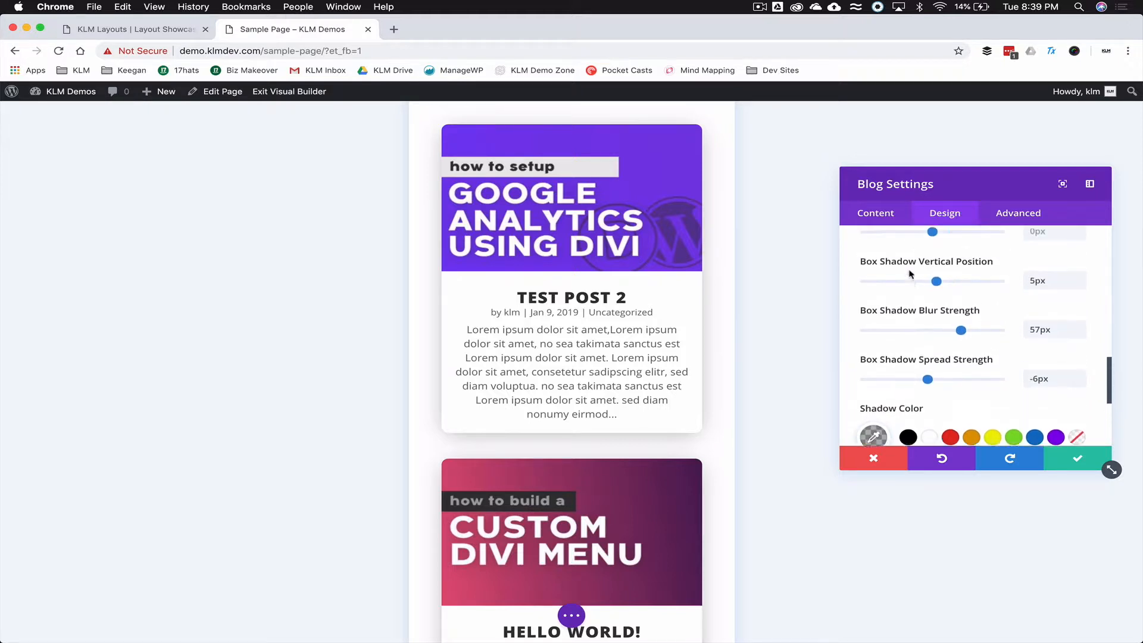
{"action": "scroll", "coordinate": [917, 271], "scroll_direction": "down", "scroll_amount": 5}
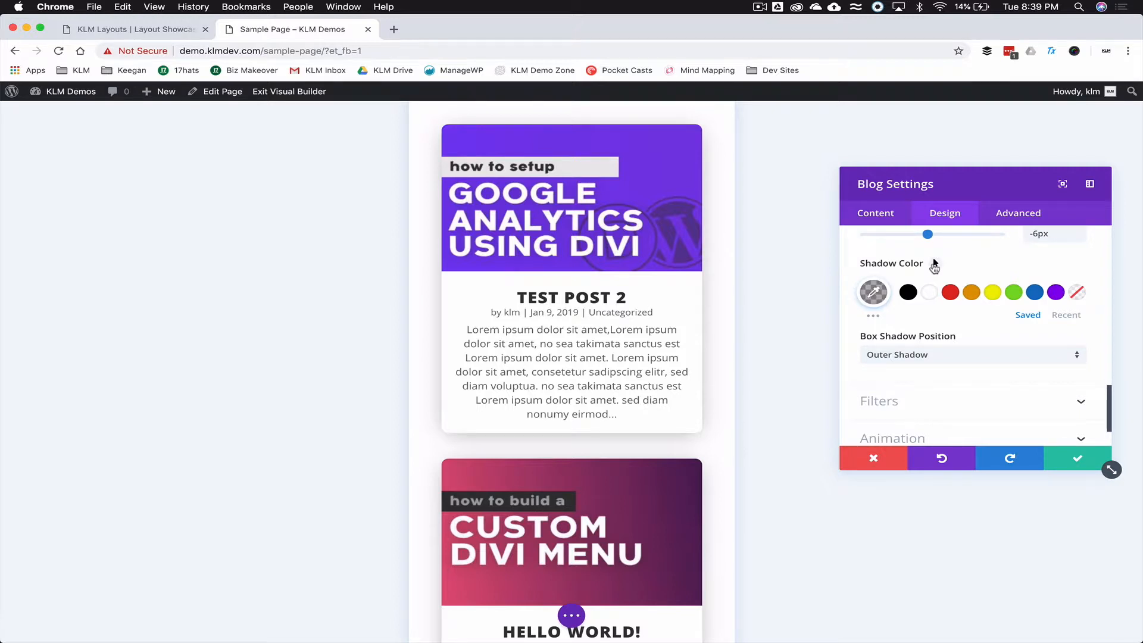
- Make the default shadow transparent and the hover shadow rgba(0,0,0,0.34), then save the module settings
{"action": "left_click", "coordinate": [935, 264]}
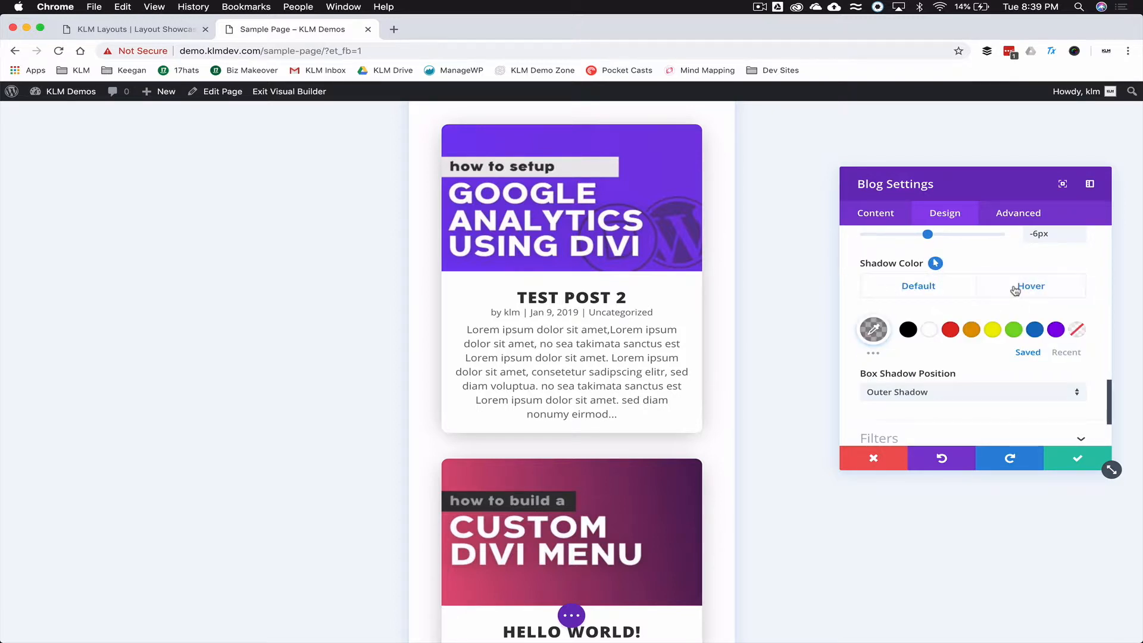
{"action": "left_click", "coordinate": [1018, 291]}
{"action": "left_click", "coordinate": [875, 331]}
{"action": "mouse_move", "coordinate": [1068, 388]}
{"action": "left_mouse_down"}
{"action": "mouse_move", "coordinate": [1072, 440]}
{"action": "mouse_move", "coordinate": [1071, 405]}
{"action": "left_mouse_up"}
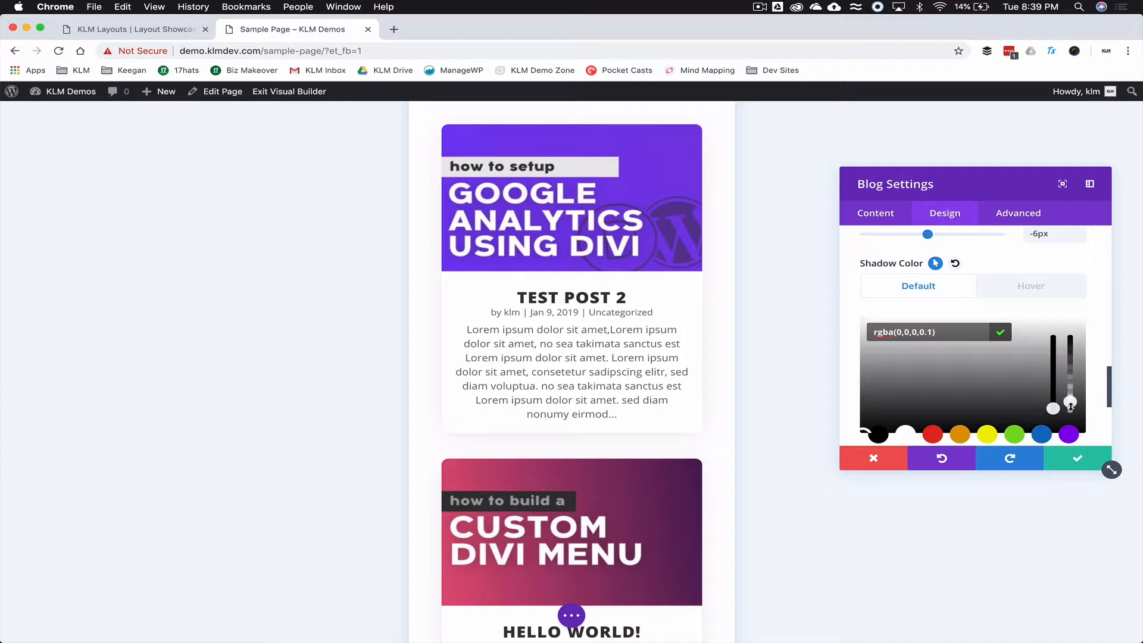
{"action": "left_click", "coordinate": [1040, 289]}
{"action": "left_click", "coordinate": [874, 330]}
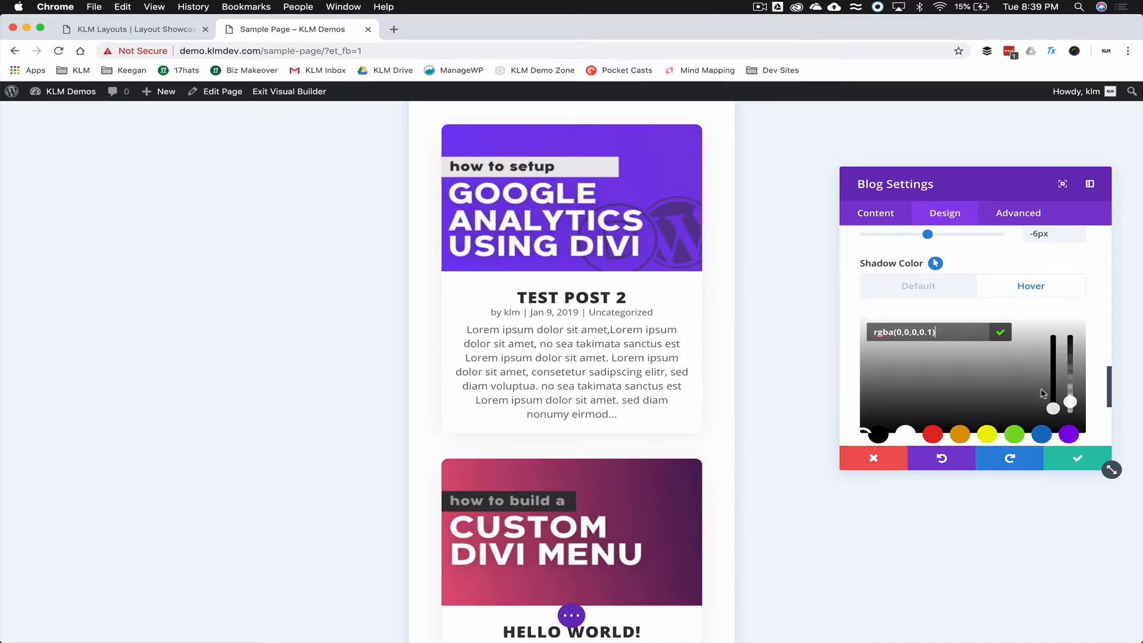
{"action": "left_click_drag", "start_coordinate": [1073, 402], "coordinate": [1076, 391]}
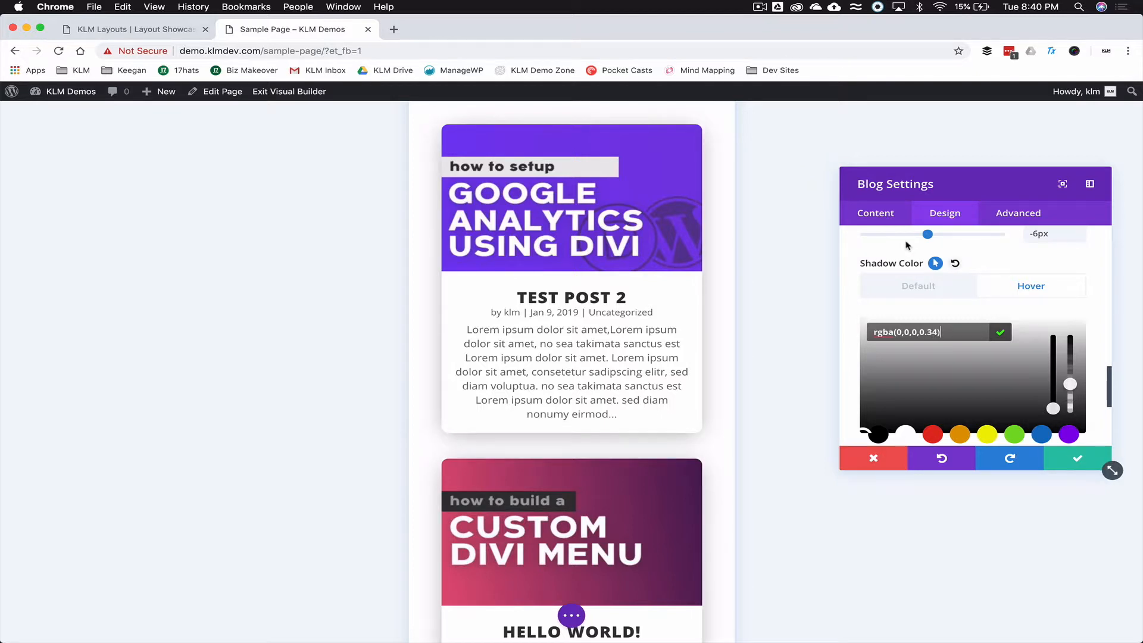
{"action": "left_click", "coordinate": [891, 291]}
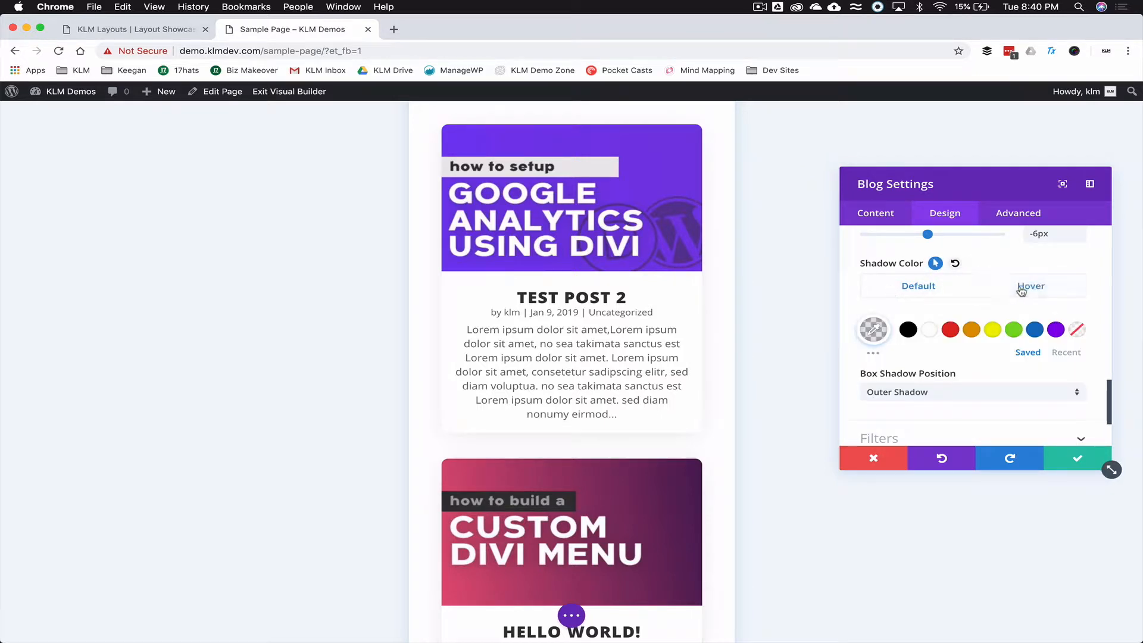
{"action": "left_click", "coordinate": [1026, 288]}
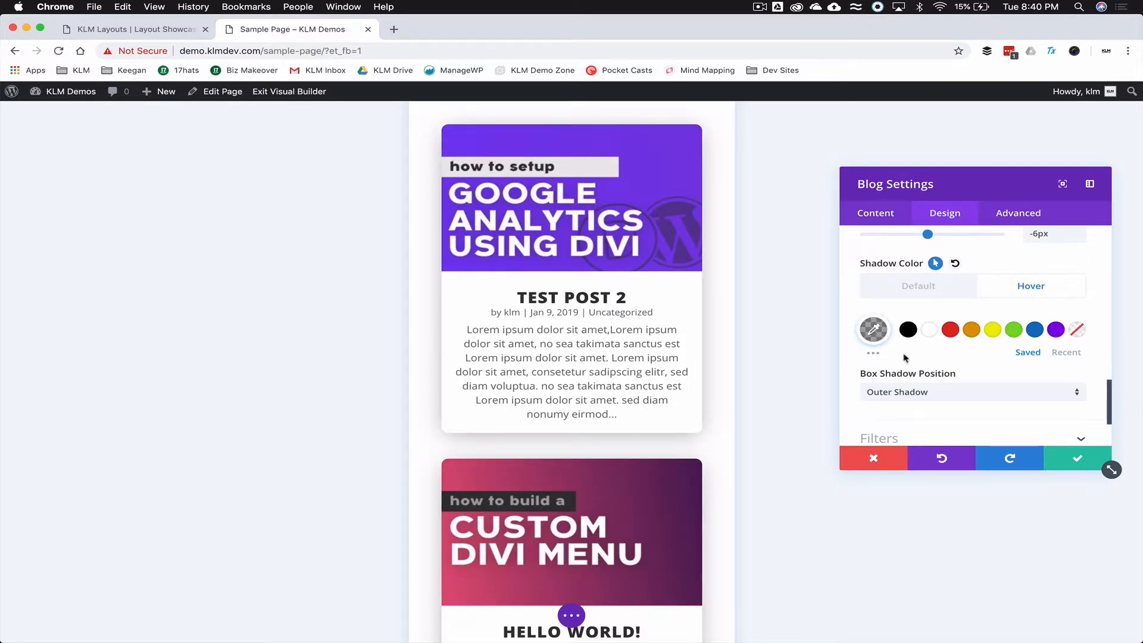
{"action": "scroll", "coordinate": [907, 357], "scroll_direction": "down", "scroll_amount": 3}
{"action": "left_click", "coordinate": [1075, 459]}
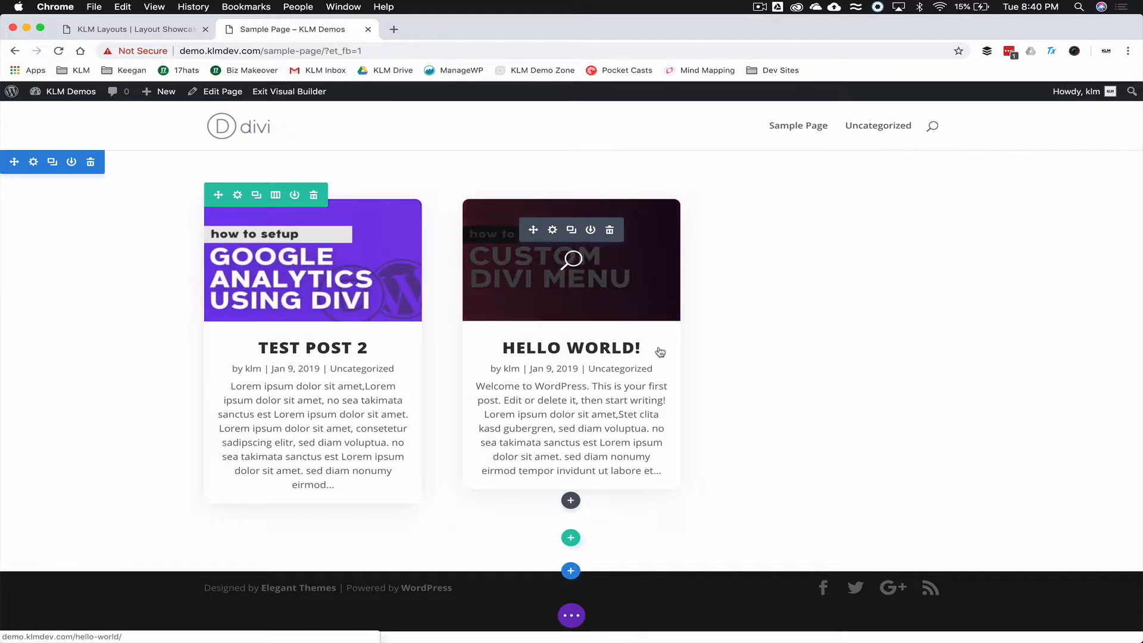
- Save Sample Page, exit the Visual Builder, and reopen the Blog module's settings
{"action": "left_click", "coordinate": [571, 615]}
{"action": "left_click", "coordinate": [1104, 617]}
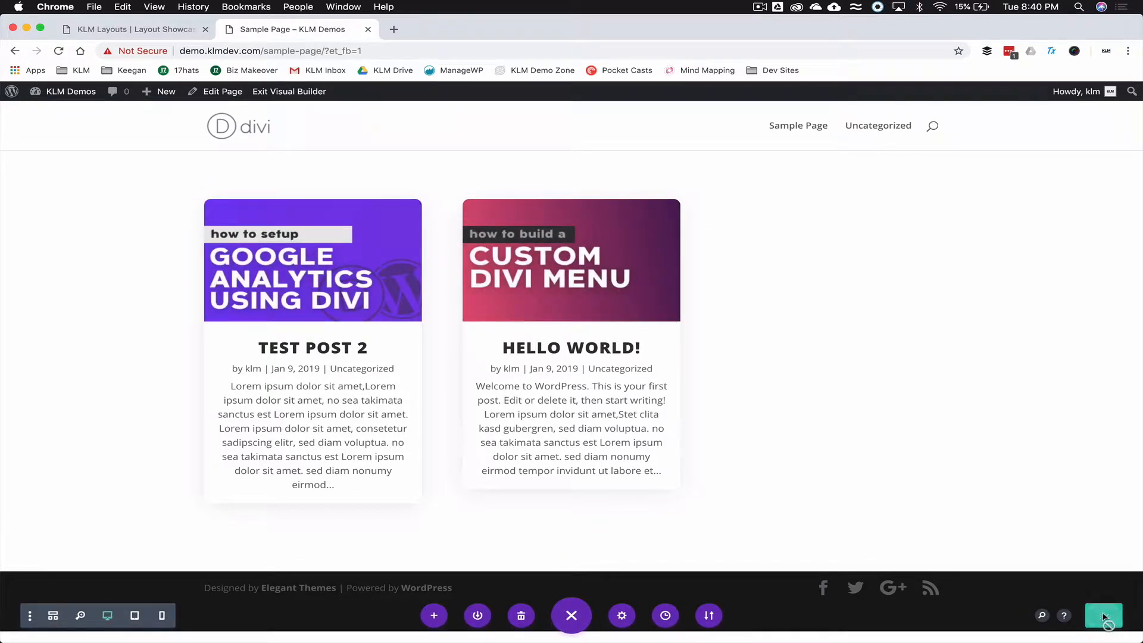
{"action": "left_click", "coordinate": [304, 93]}
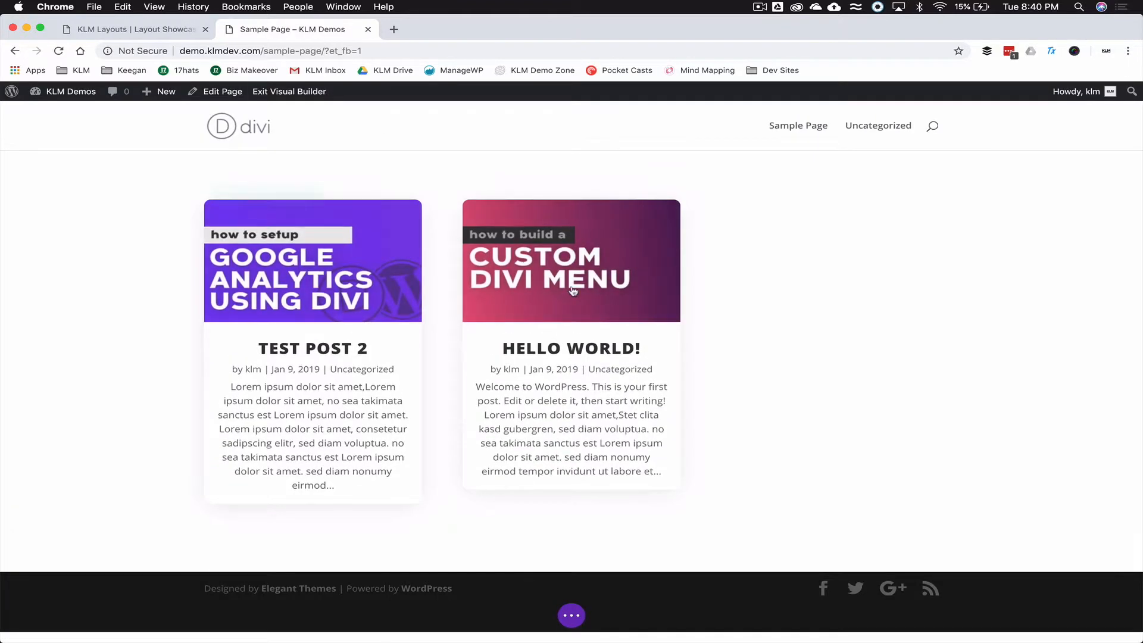
{"action": "left_click", "coordinate": [553, 231]}
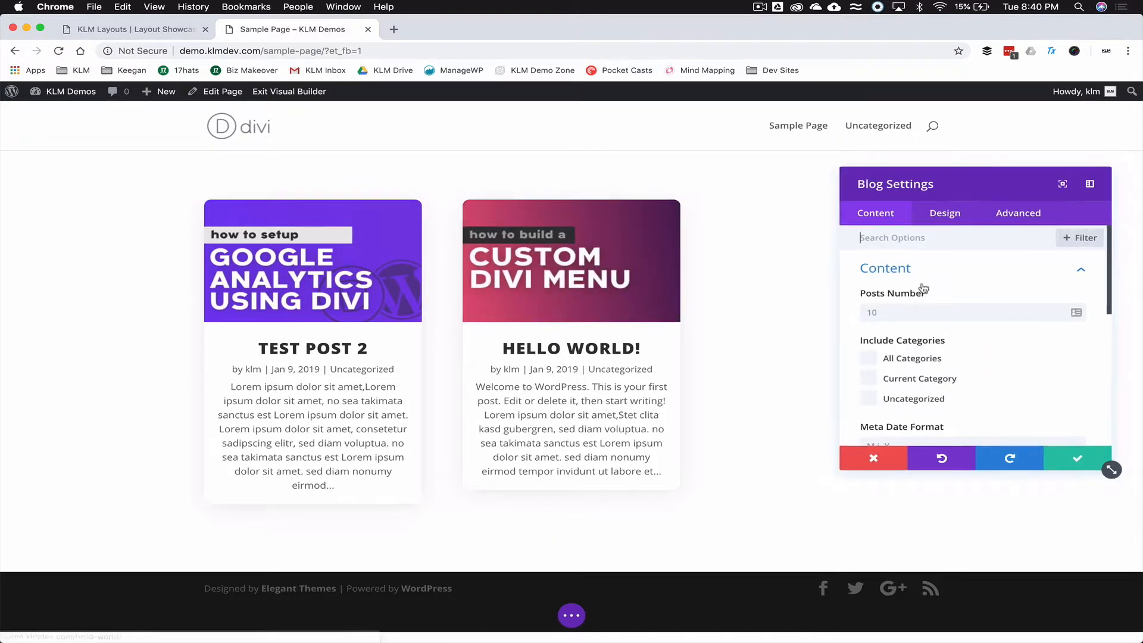
- Apply the basic drop-shadow preset to the cards, turn off hover options, and darken the shadow colour
{"action": "left_click", "coordinate": [945, 213]}
{"action": "scroll", "coordinate": [914, 321], "scroll_direction": "down", "scroll_amount": 10}
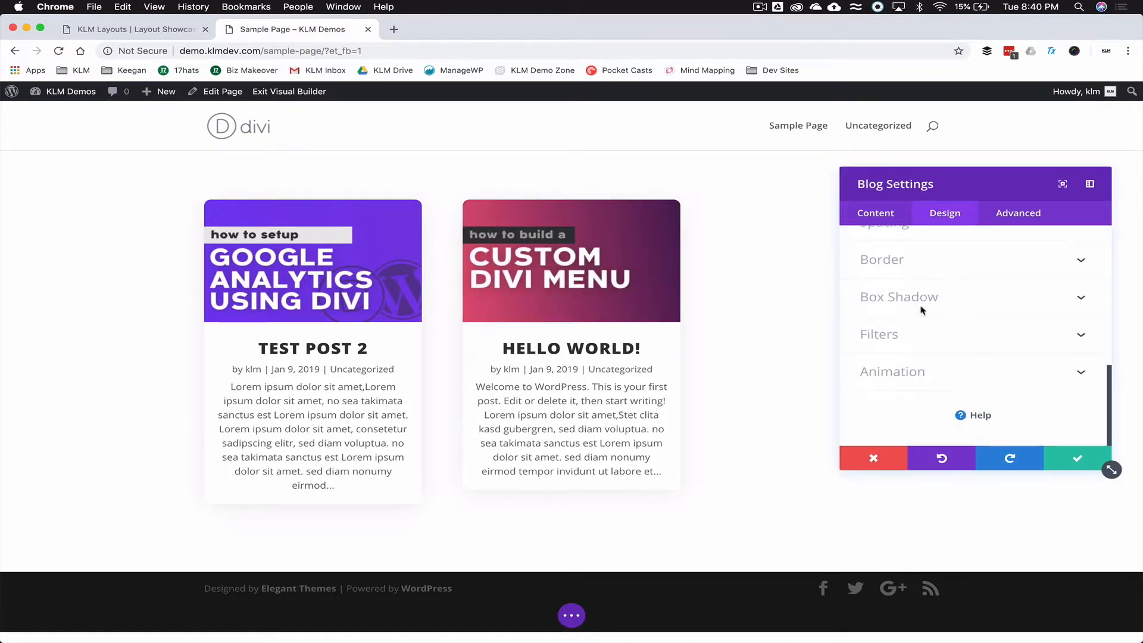
{"action": "left_click", "coordinate": [940, 301]}
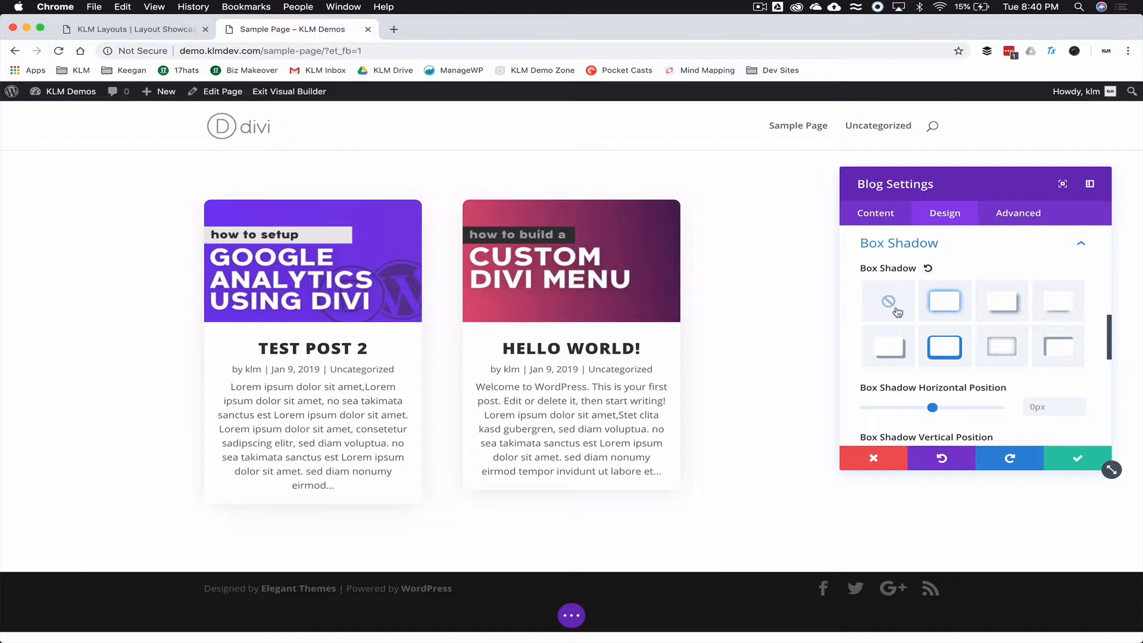
{"action": "left_click", "coordinate": [945, 303]}
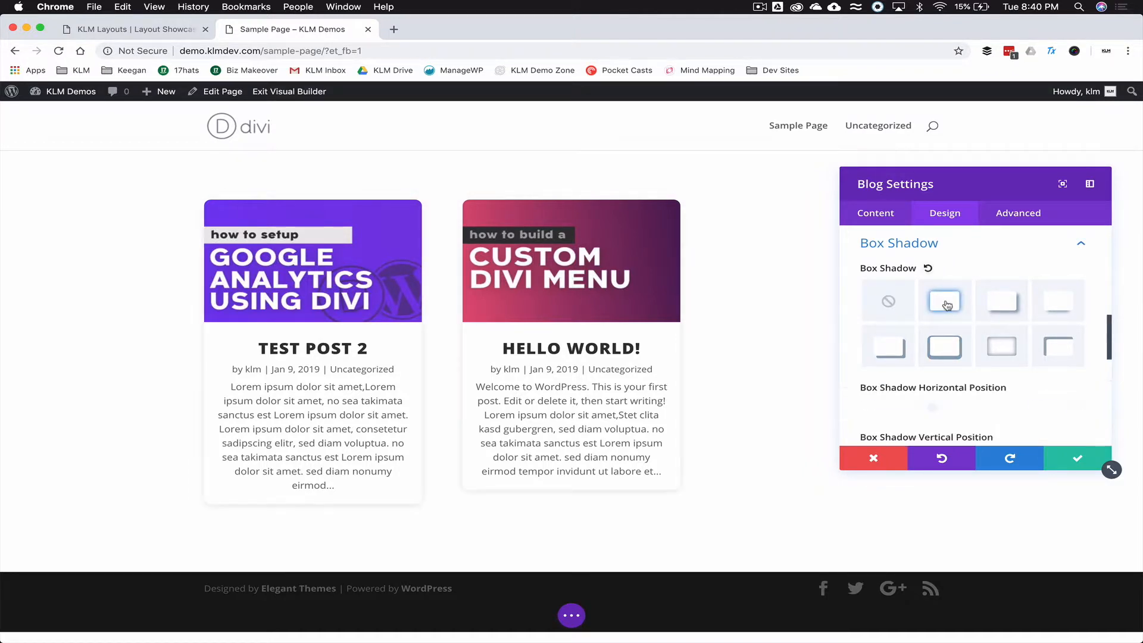
{"action": "scroll", "coordinate": [947, 304], "scroll_direction": "down", "scroll_amount": 5}
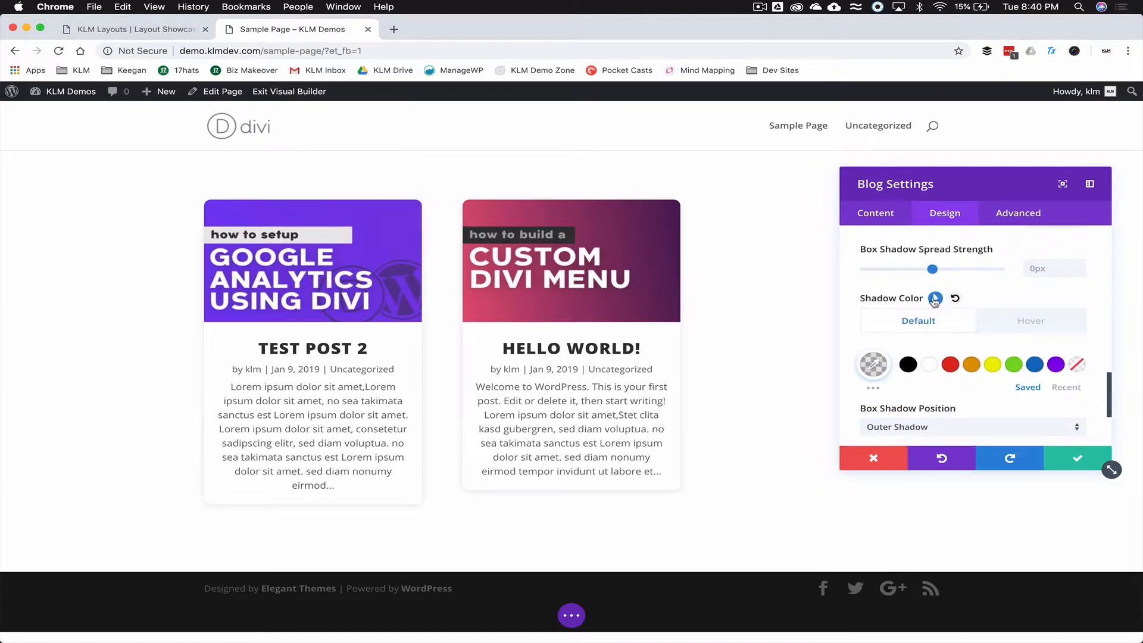
{"action": "left_click", "coordinate": [937, 300]}
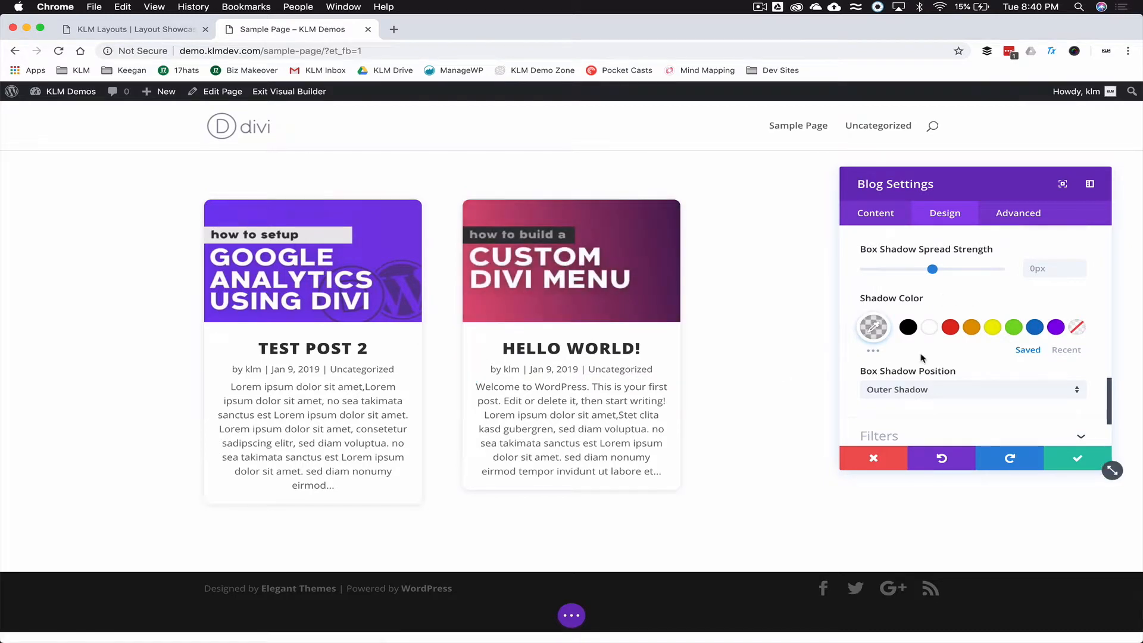
{"action": "left_click", "coordinate": [873, 328]}
{"action": "left_click_drag", "start_coordinate": [1072, 396], "coordinate": [1073, 390]}
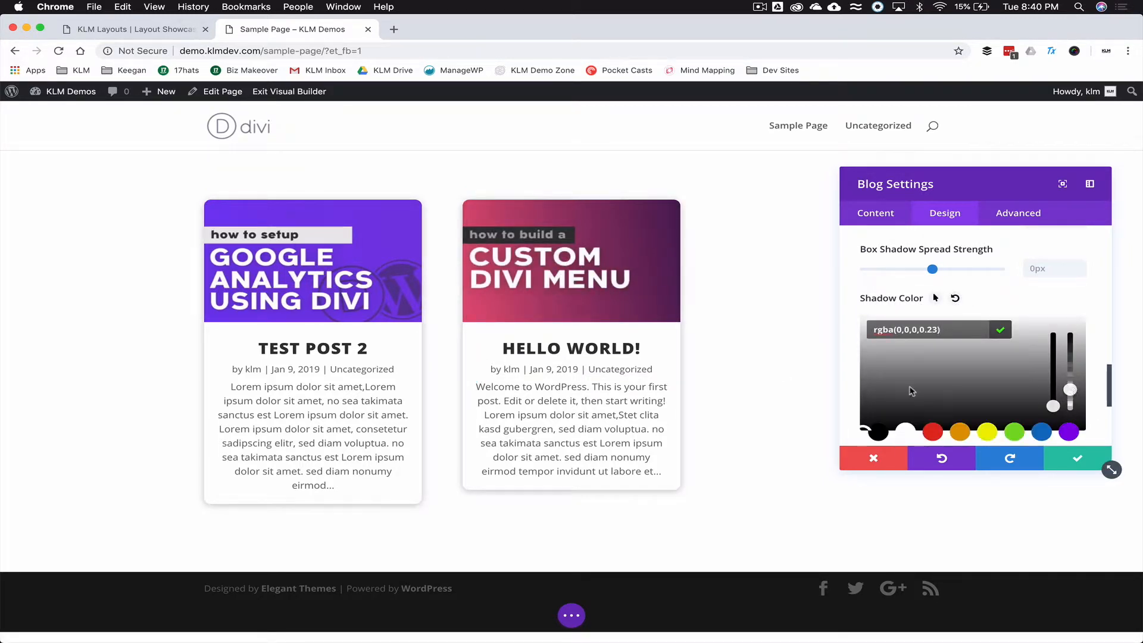
- Set the shadow to 9px down, 37px blur, 1px spread and rgba(0,0,0,0.2) colour
{"action": "scroll", "coordinate": [911, 391], "scroll_direction": "down", "scroll_amount": 3}
{"action": "scroll", "coordinate": [925, 352], "scroll_direction": "up", "scroll_amount": 4}
{"action": "scroll", "coordinate": [924, 353], "scroll_direction": "up", "scroll_amount": 2}
{"action": "left_click_drag", "start_coordinate": [932, 346], "coordinate": [934, 347]}
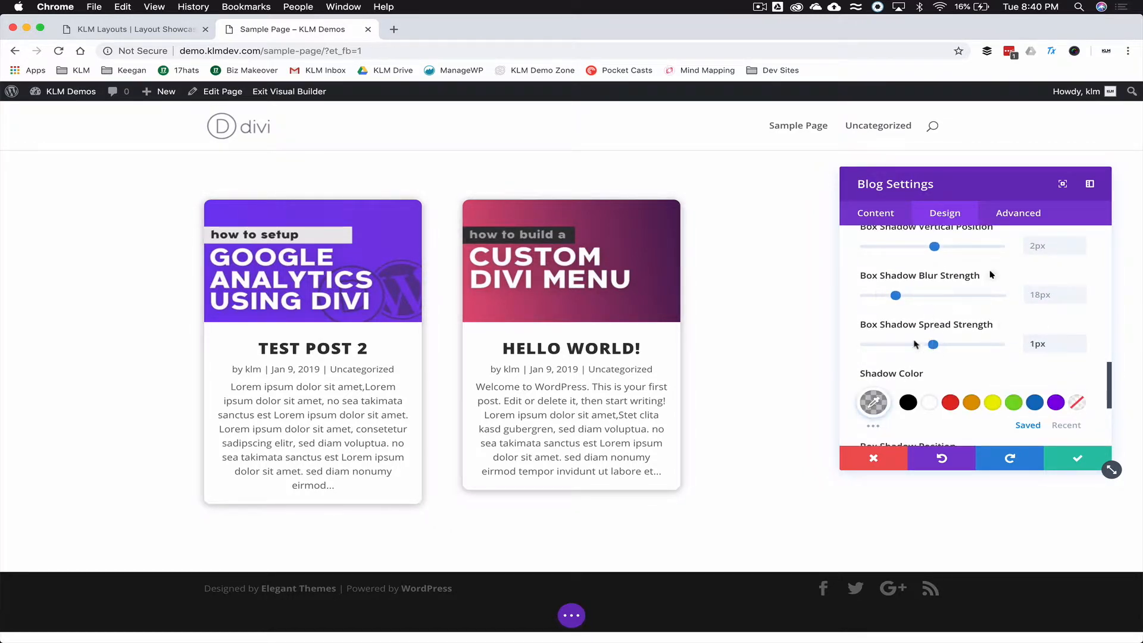
{"action": "scroll", "coordinate": [919, 349], "scroll_direction": "up", "scroll_amount": 2}
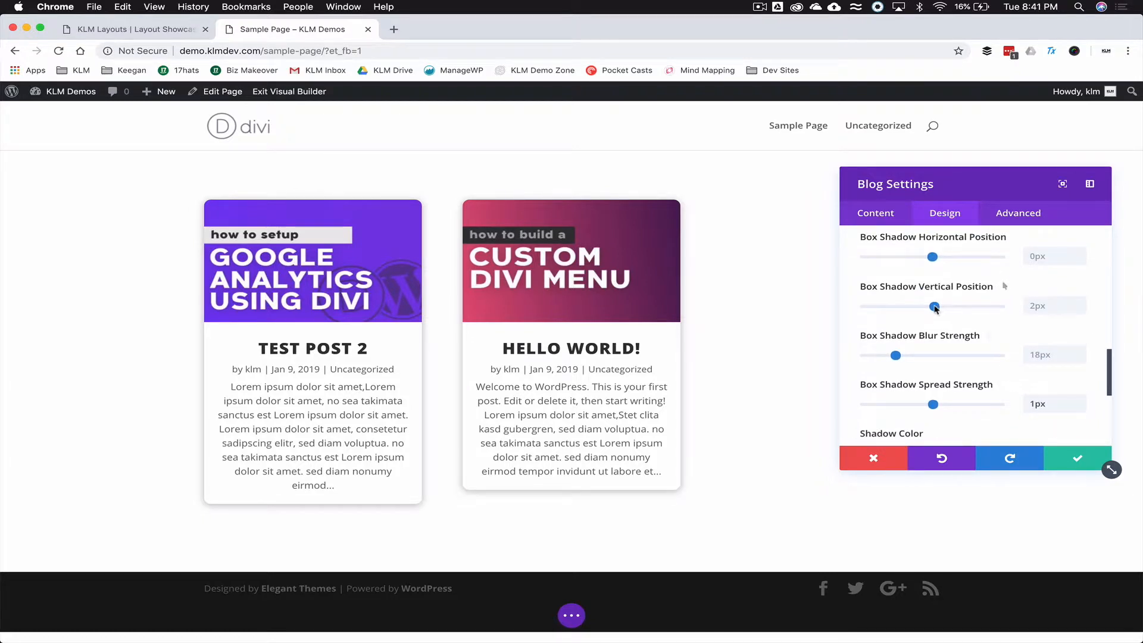
{"action": "left_click_drag", "start_coordinate": [934, 307], "coordinate": [940, 309]}
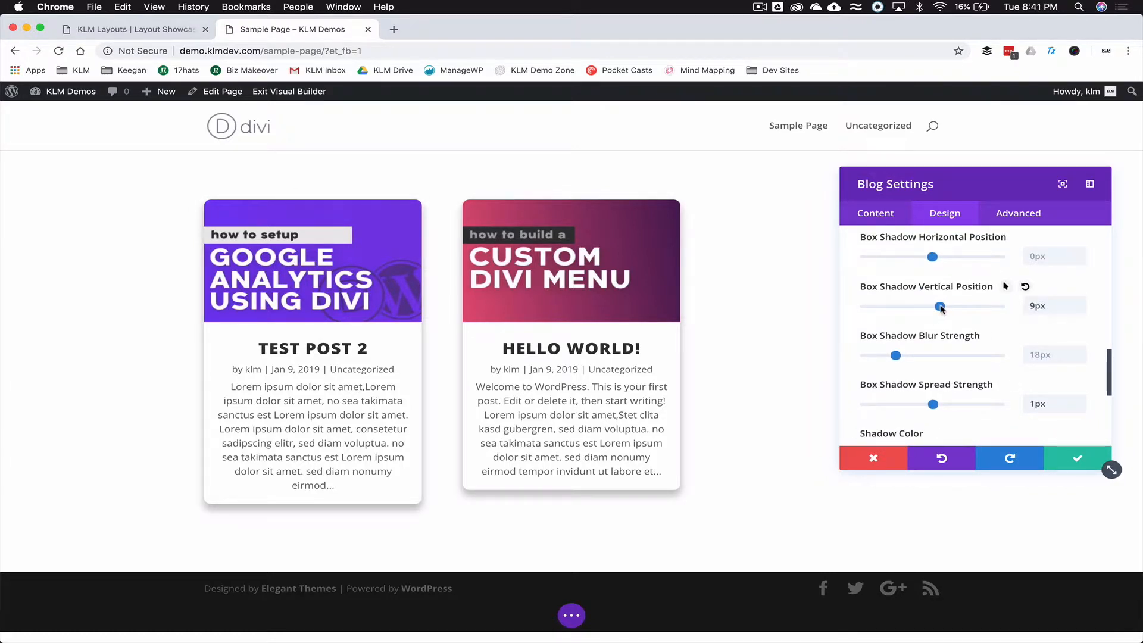
{"action": "left_click_drag", "start_coordinate": [895, 356], "coordinate": [929, 359]}
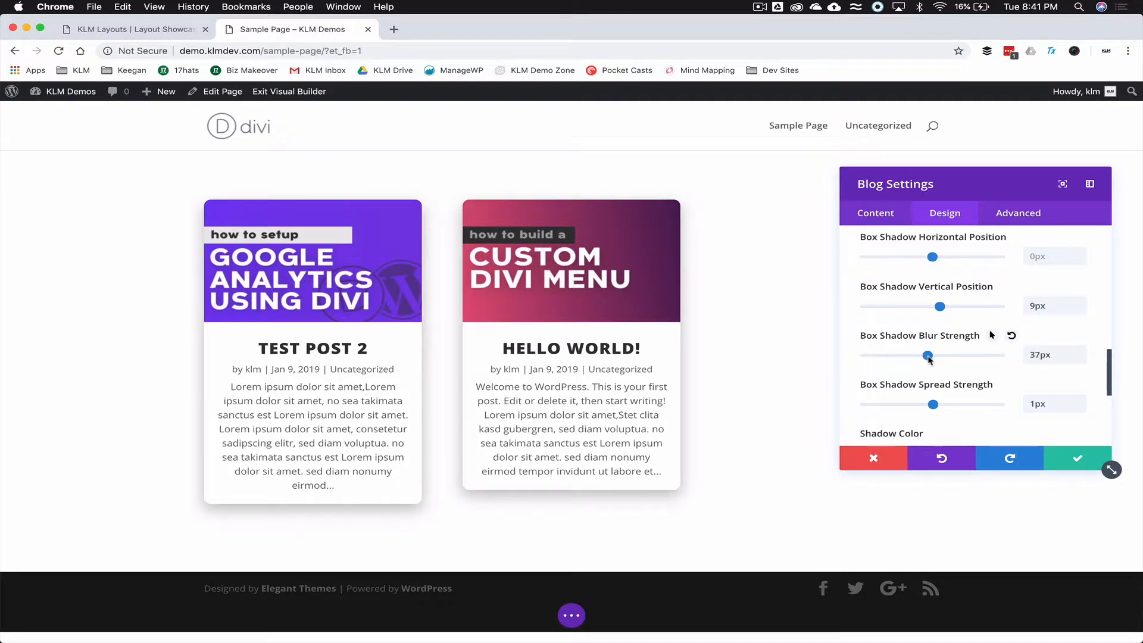
{"action": "scroll", "coordinate": [929, 358], "scroll_direction": "down", "scroll_amount": 4}
{"action": "left_click", "coordinate": [872, 356]}
{"action": "scroll", "coordinate": [1033, 325], "scroll_direction": "down", "scroll_amount": 1}
{"action": "left_click_drag", "start_coordinate": [1076, 370], "coordinate": [1077, 374]}
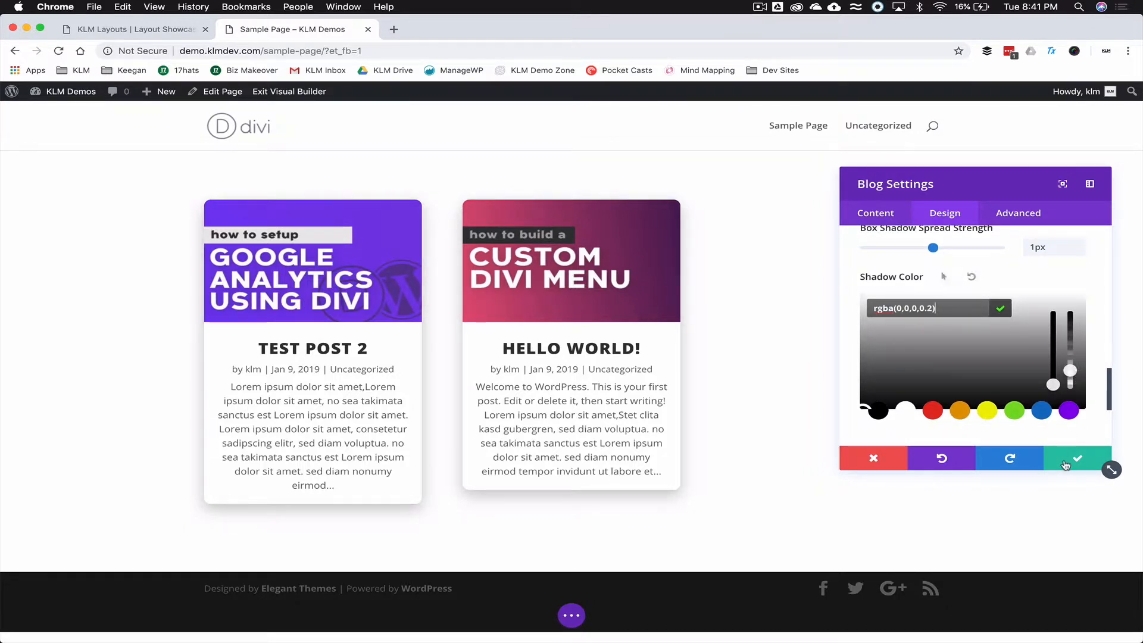
{"action": "left_click", "coordinate": [955, 212]}
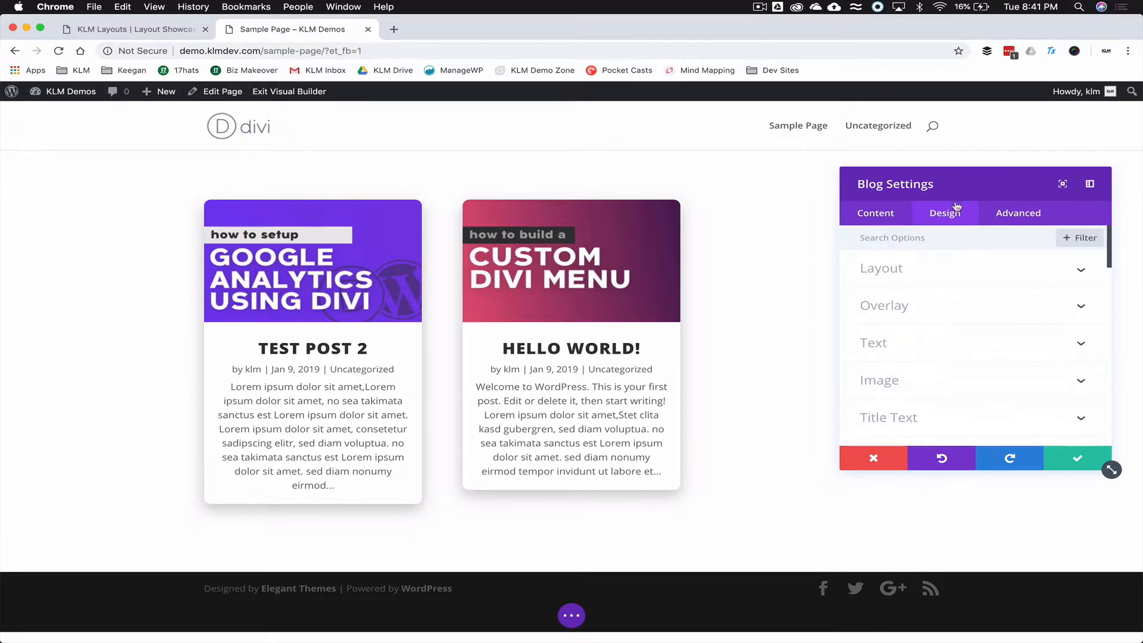
- Turn off Show Author and Show Pagination in the Blog module's content elements
{"action": "left_click", "coordinate": [863, 214]}
{"action": "left_click", "coordinate": [935, 271]}
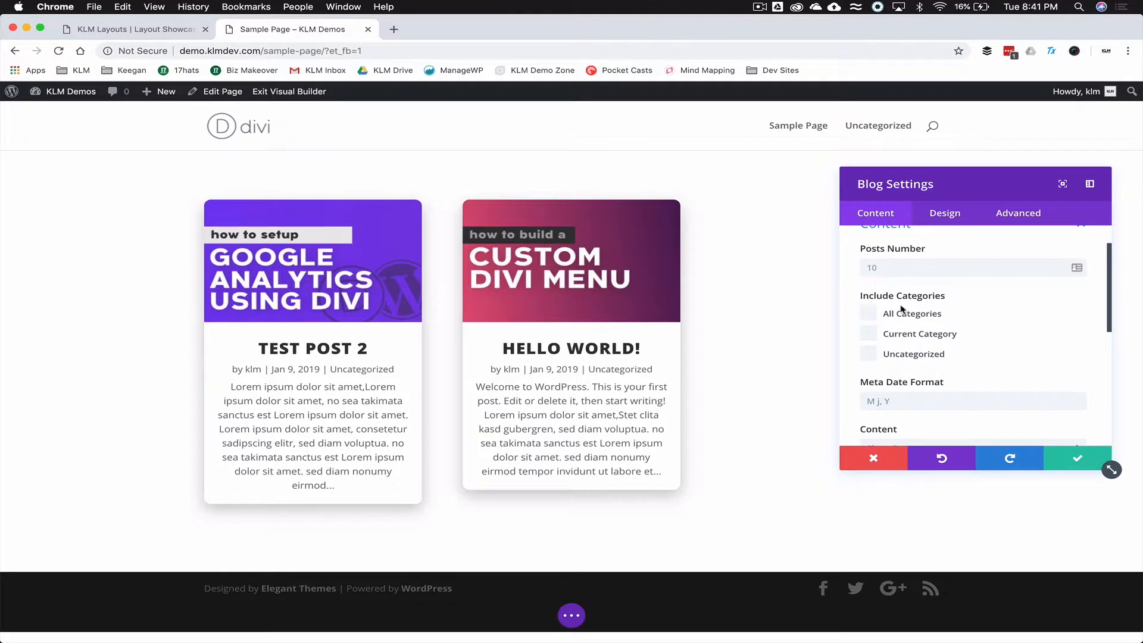
{"action": "scroll", "coordinate": [954, 330], "scroll_direction": "down", "scroll_amount": 8}
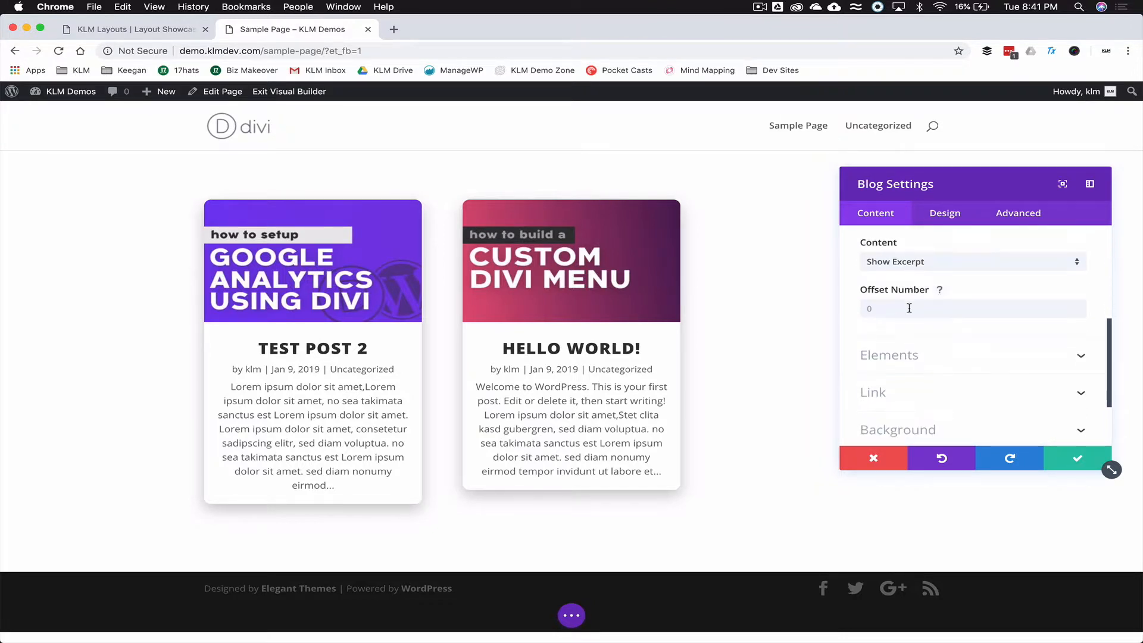
{"action": "left_click", "coordinate": [911, 297]}
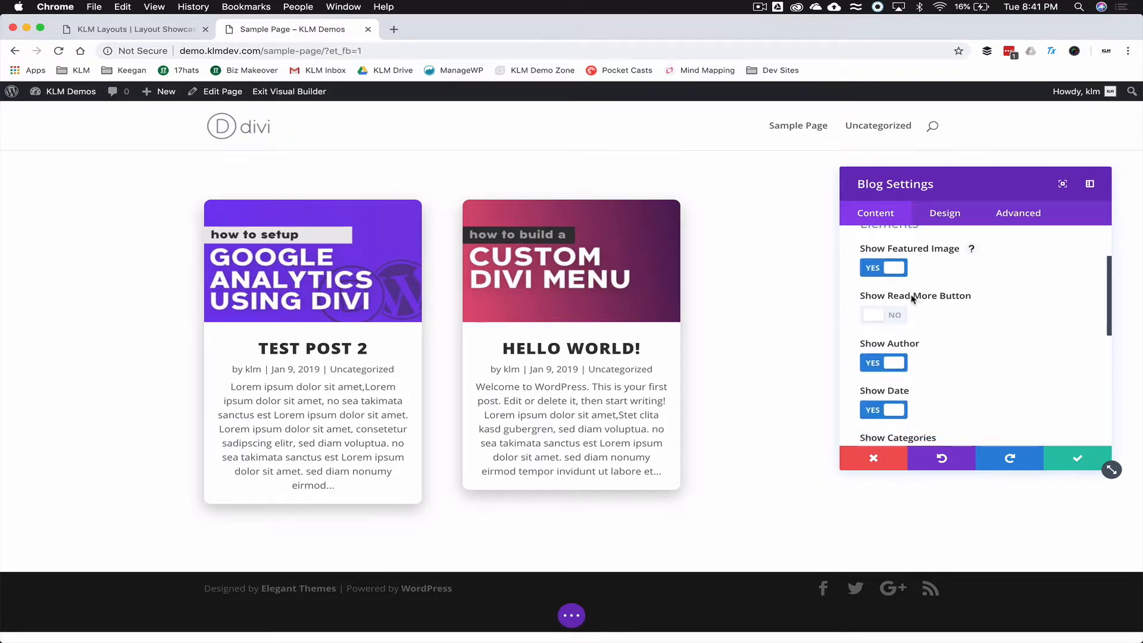
{"action": "scroll", "coordinate": [967, 329], "scroll_direction": "down", "scroll_amount": 2}
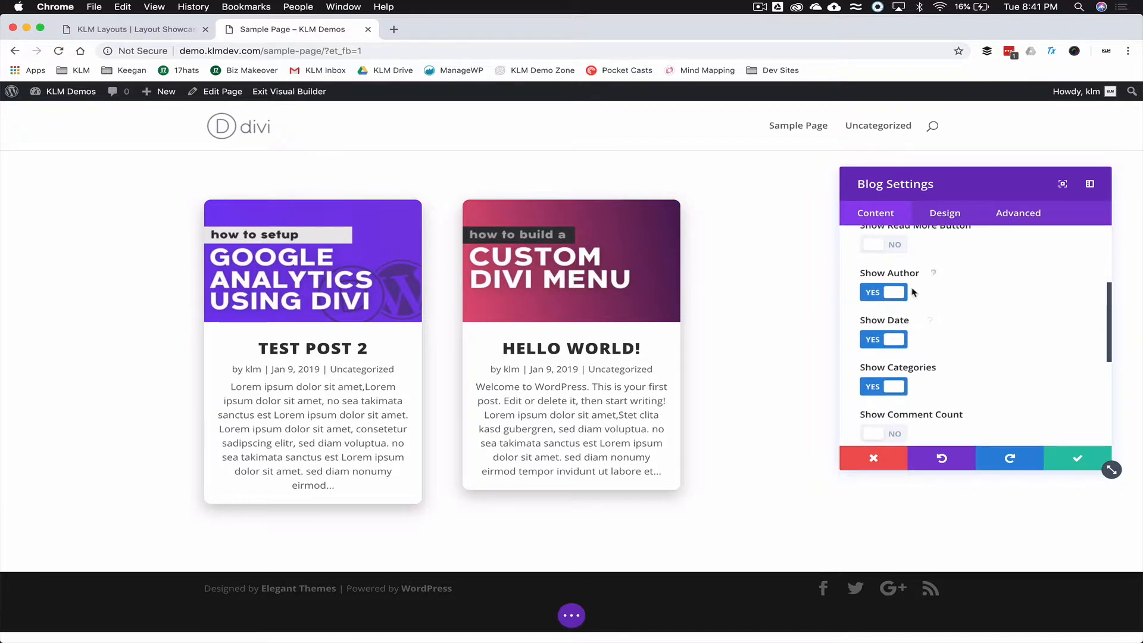
{"action": "left_click", "coordinate": [888, 294]}
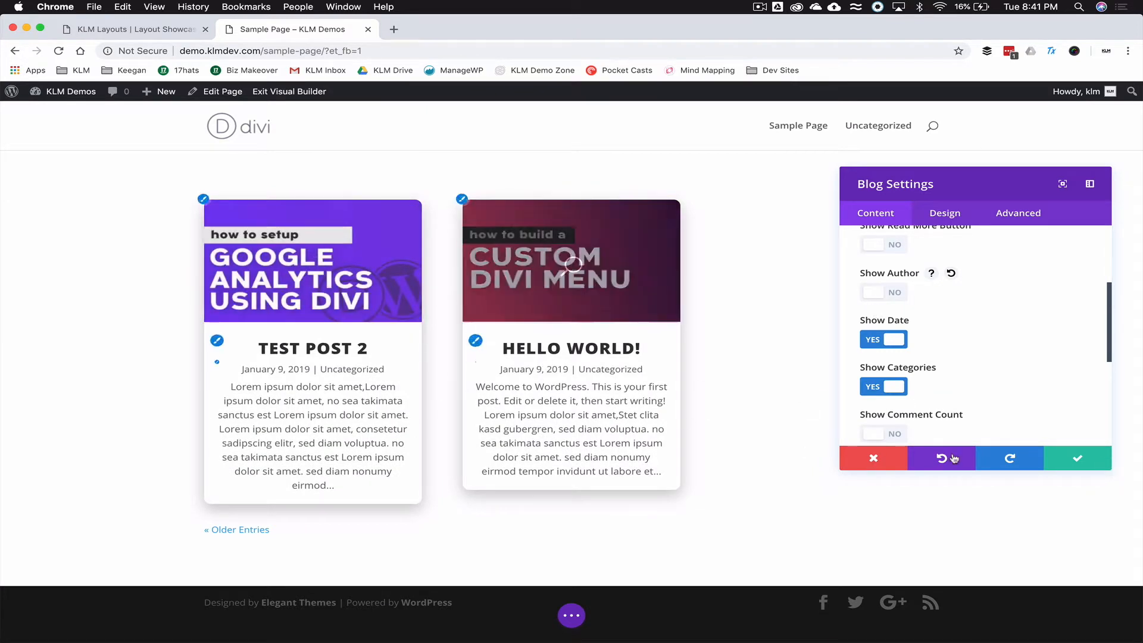
{"action": "scroll", "coordinate": [968, 353], "scroll_direction": "down", "scroll_amount": 3}
{"action": "scroll", "coordinate": [961, 353], "scroll_direction": "down", "scroll_amount": 1}
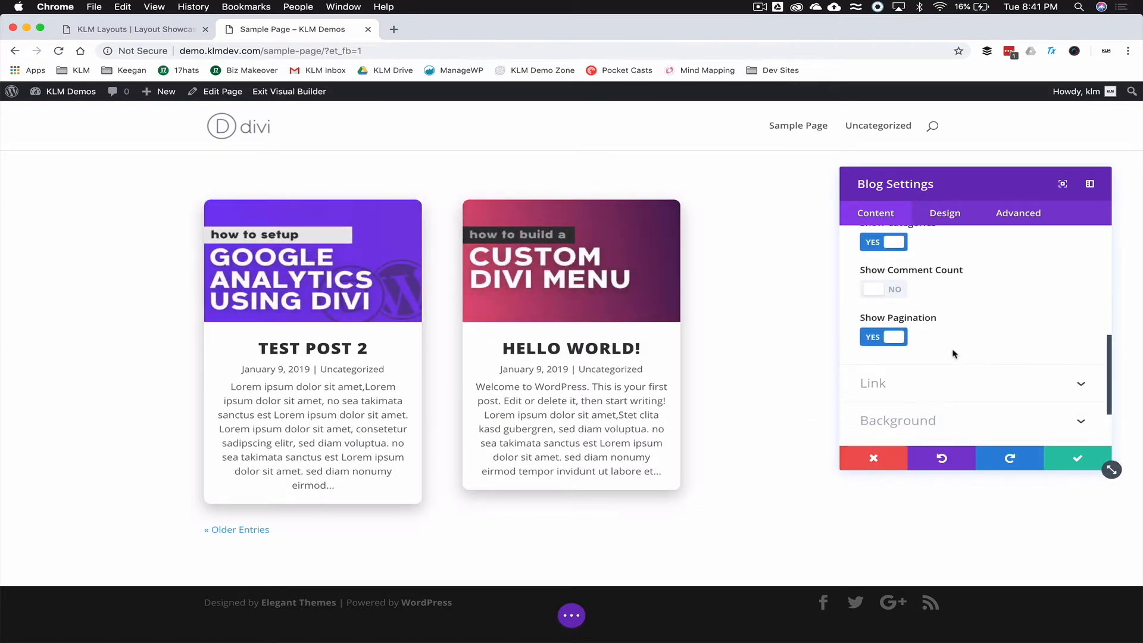
{"action": "left_click", "coordinate": [895, 337]}
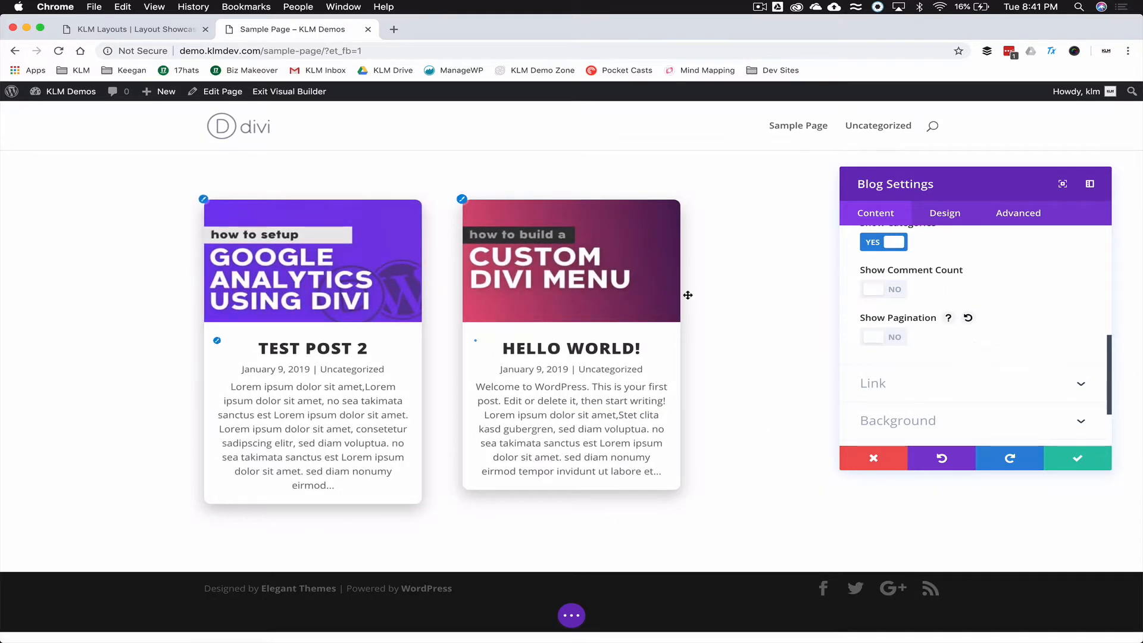
{"action": "scroll", "coordinate": [1016, 319], "scroll_direction": "up", "scroll_amount": 10}
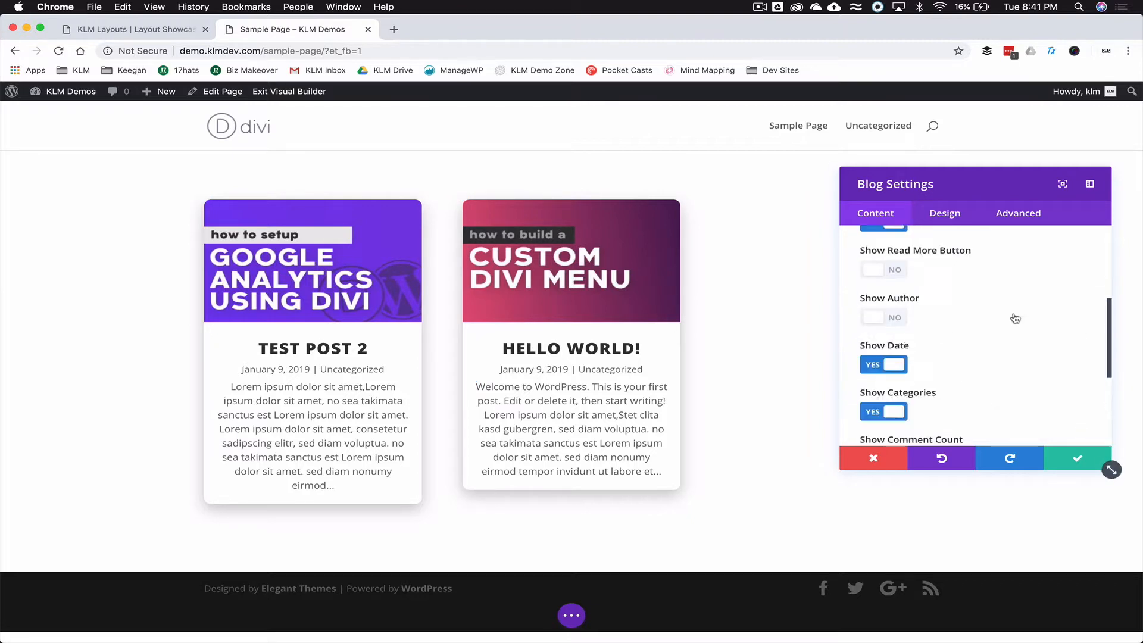
- Expand the Custom CSS options on the module's Advanced tab
{"action": "left_click", "coordinate": [1020, 214]}
{"action": "left_click", "coordinate": [952, 309]}
{"action": "scroll", "coordinate": [920, 314], "scroll_direction": "down", "scroll_amount": 3}
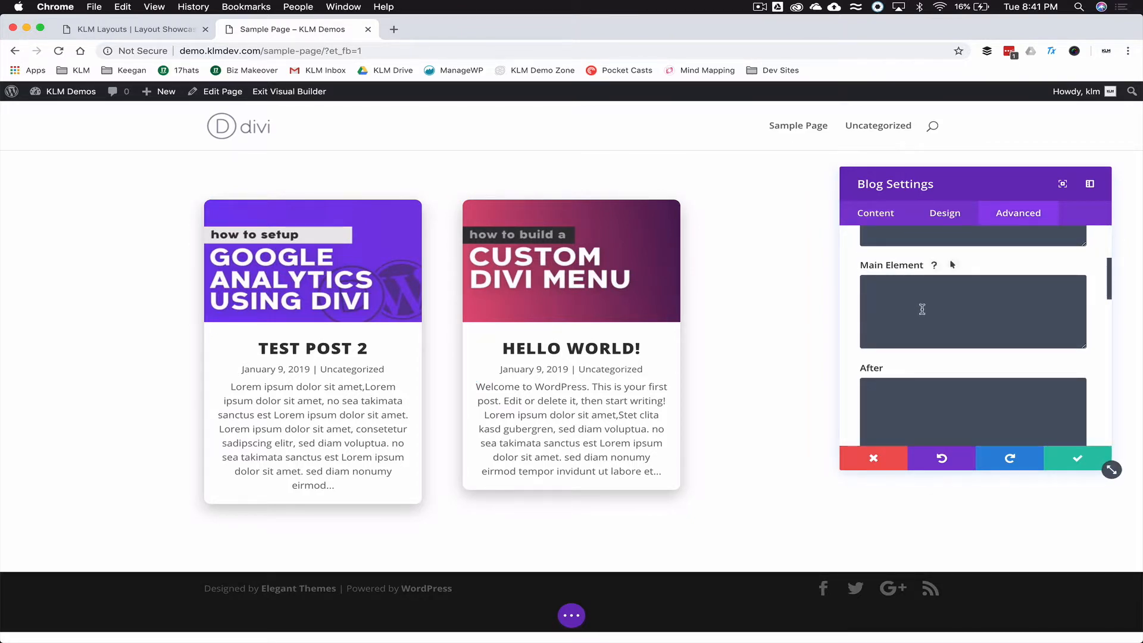
- In the Title custom CSS, add padding-bottom:20px and border-bottom:1px solid #333333
{"action": "scroll", "coordinate": [922, 301], "scroll_direction": "down", "scroll_amount": 3}
{"action": "left_click", "coordinate": [908, 293]}
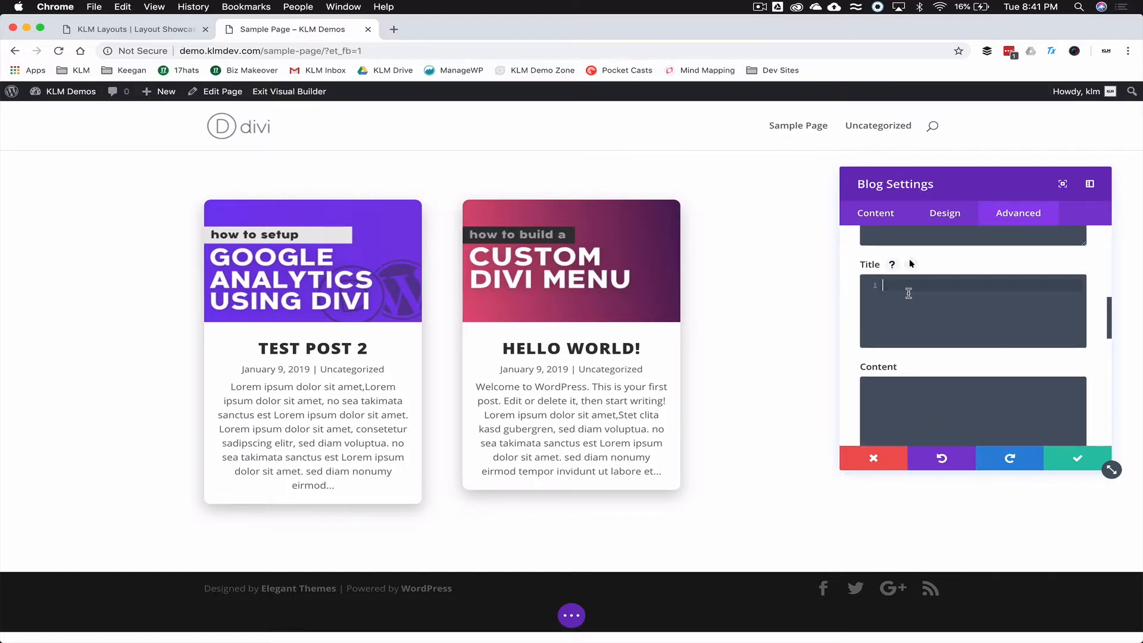
{"action": "type", "text": "padding-bottom:10px;"}
{"action": "key", "text": "Return"}
{"action": "type", "text": "order-bo"}
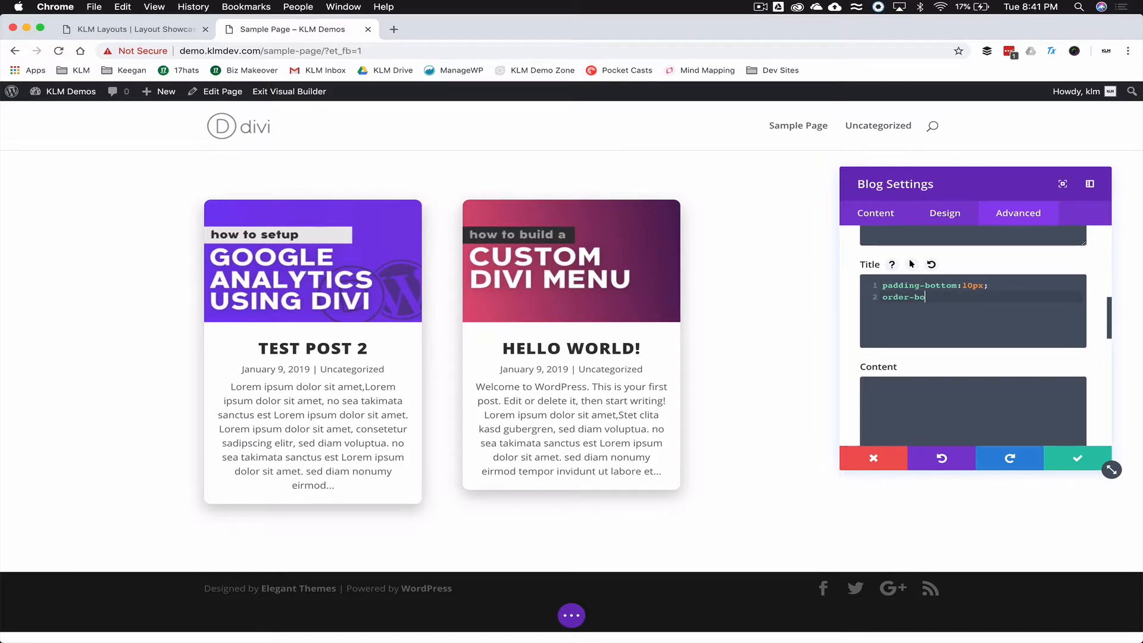
{"action": "type", "text": "ttom:1px solid #333333;"}
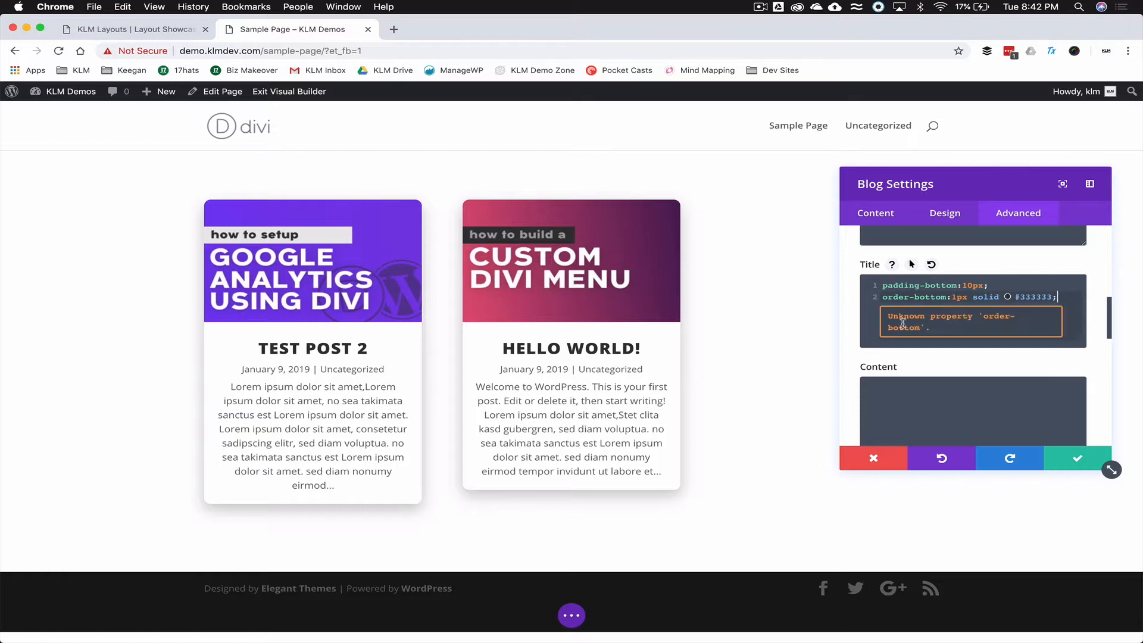
{"action": "left_click", "coordinate": [882, 297]}
{"action": "type", "text": "b"}
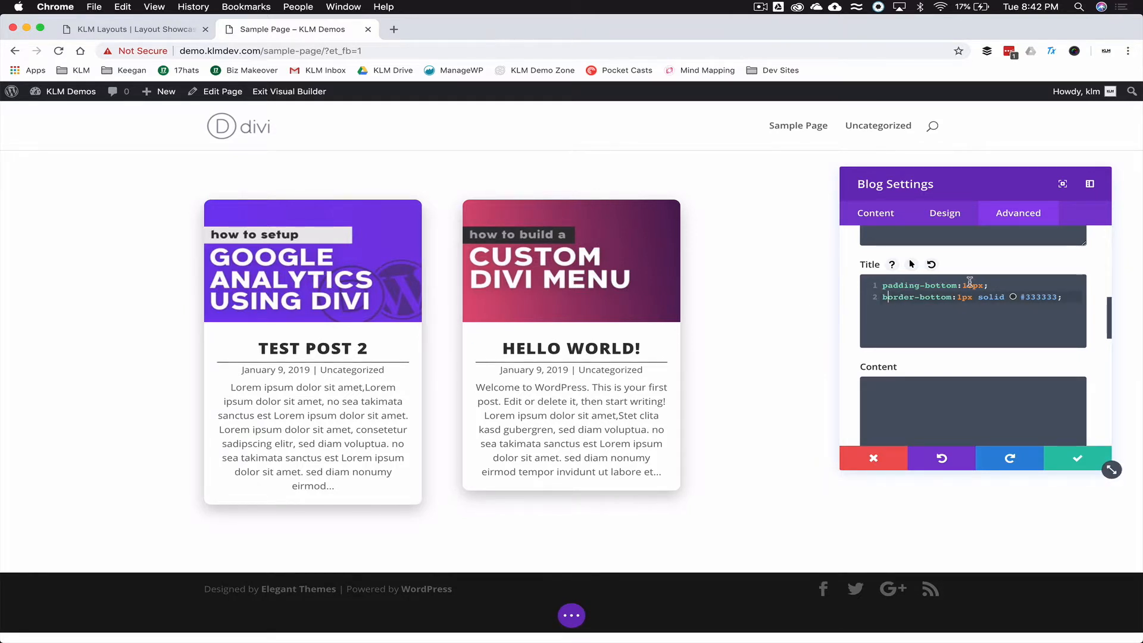
{"action": "type", "text": "2"}
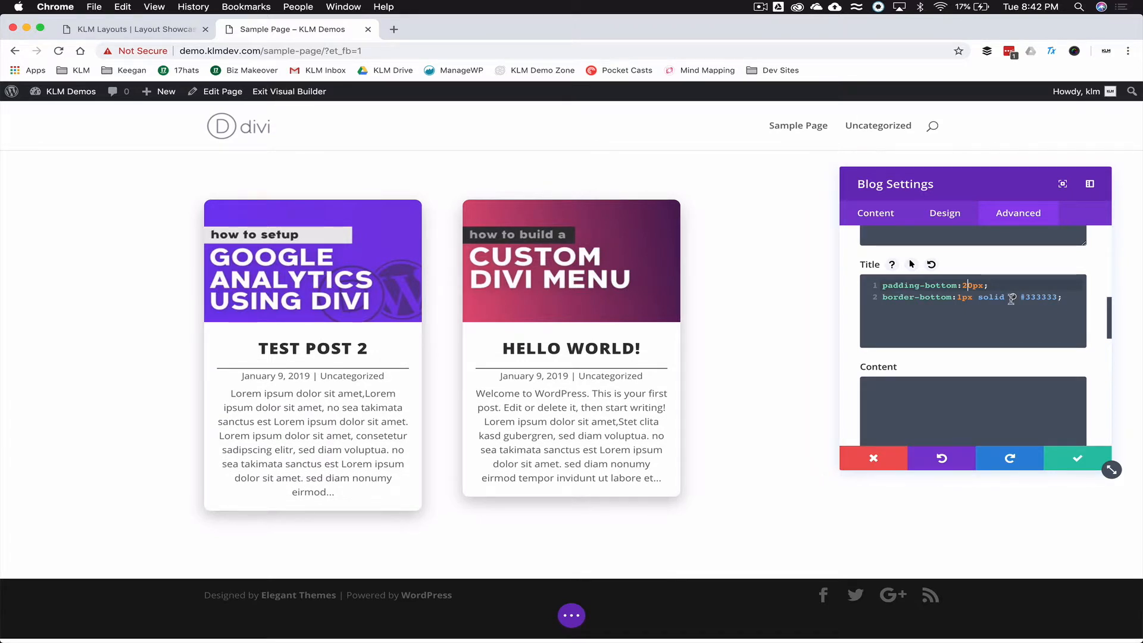
- Add margin-bottom:20px to the Title CSS and select all of it for copying
{"action": "left_click", "coordinate": [1042, 281]}
{"action": "key", "text": "Return"}
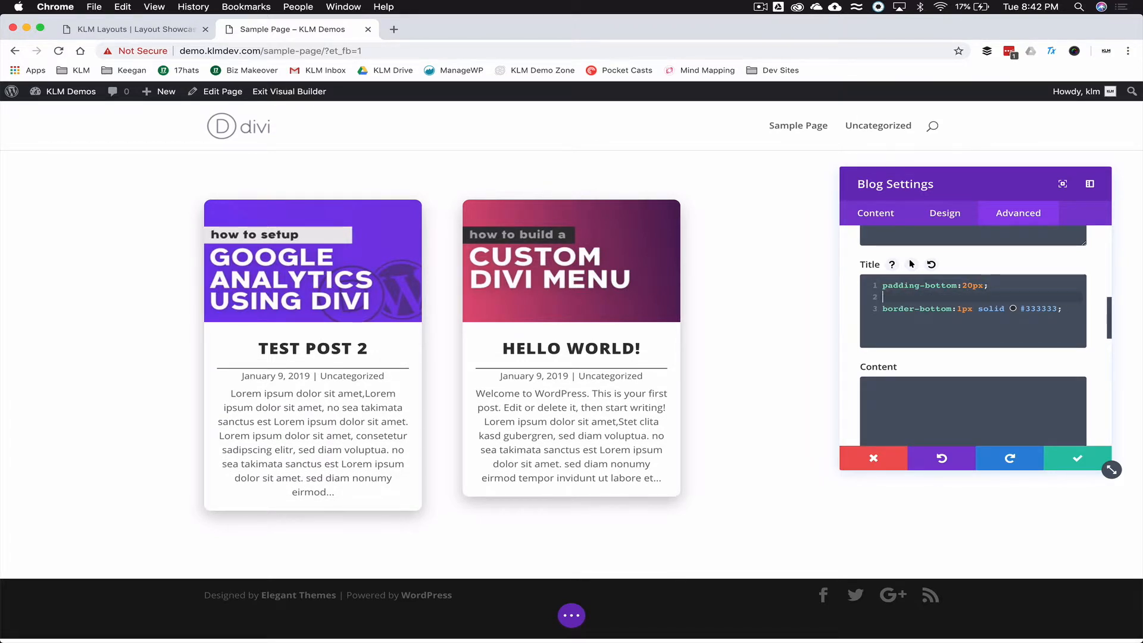
{"action": "type", "text": "margin-bottom:10px;"}
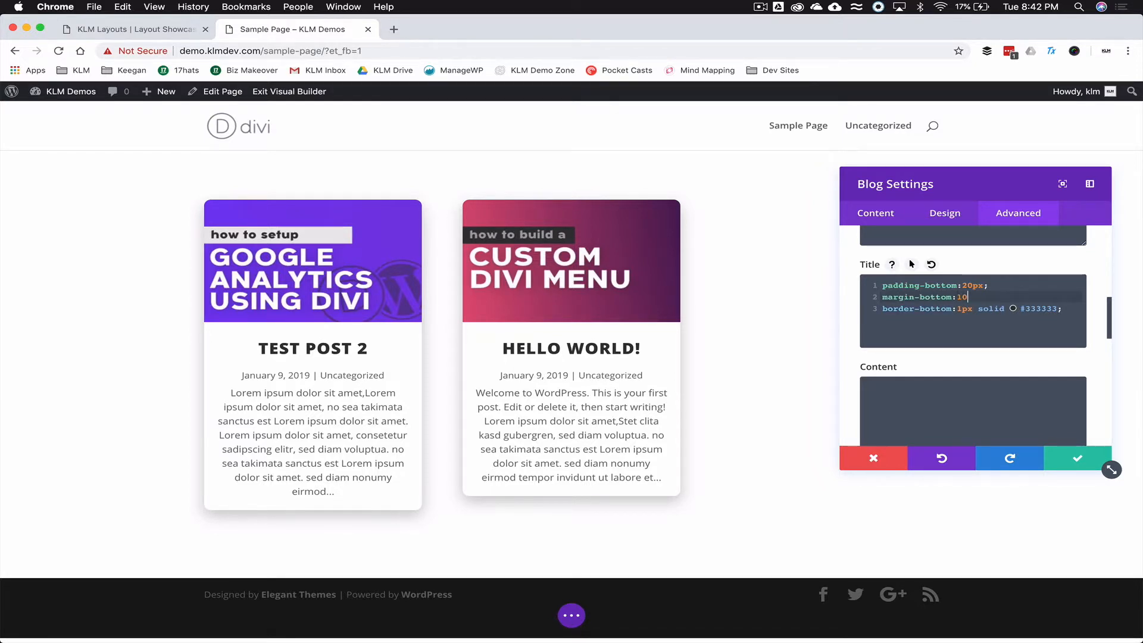
{"action": "key", "text": "Left"}
{"action": "key", "text": "Left"}
{"action": "key", "text": "Left"}
{"action": "key", "text": "Left"}
{"action": "key", "text": "BackSpace"}
{"action": "type", "text": "2"}
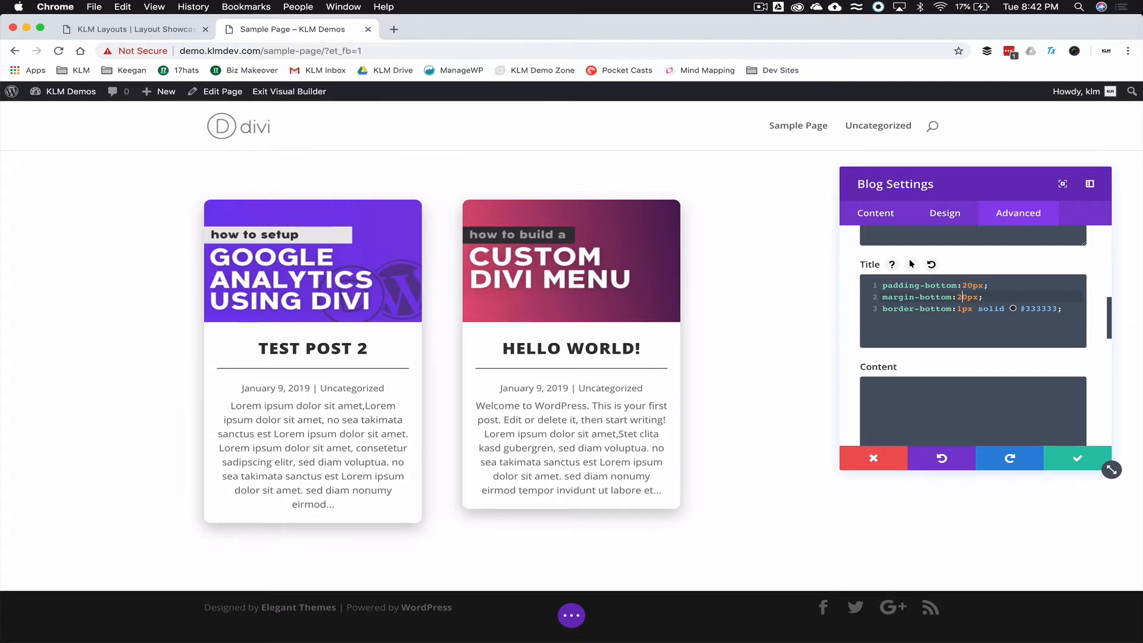
{"action": "key", "text": "super+a"}
{"action": "key", "text": "super+c"}
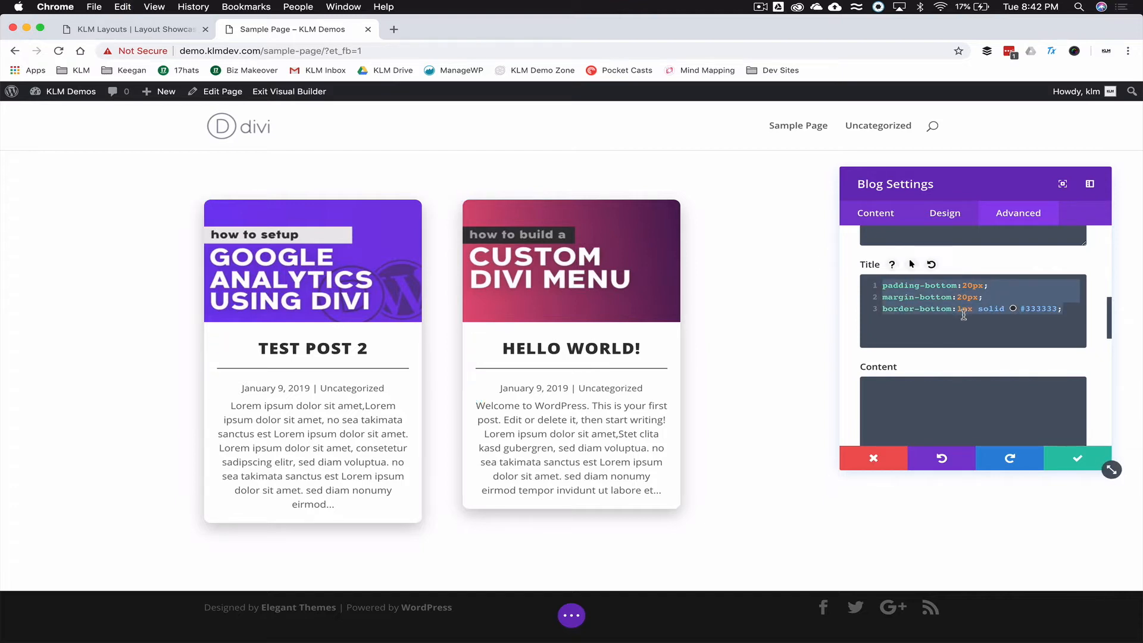
{"action": "scroll", "coordinate": [964, 315], "scroll_direction": "down", "scroll_amount": 3}
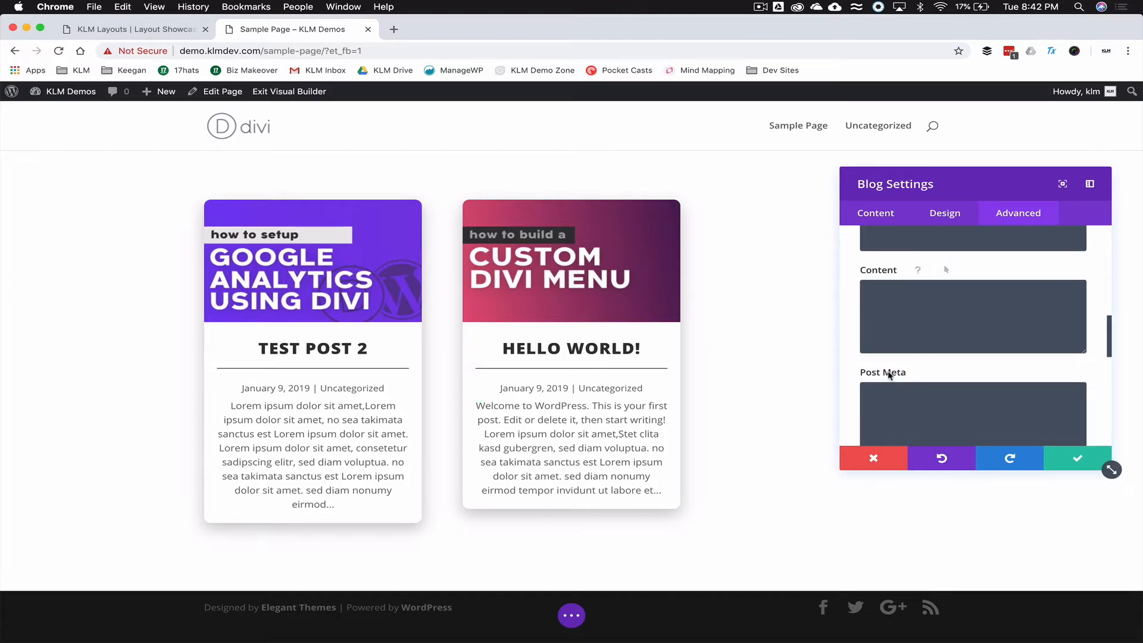
- Paste the Title CSS into Post Meta, keeping 20px margin and changing padding to 10px
{"action": "left_click", "coordinate": [904, 403]}
{"action": "key", "text": "super+v"}
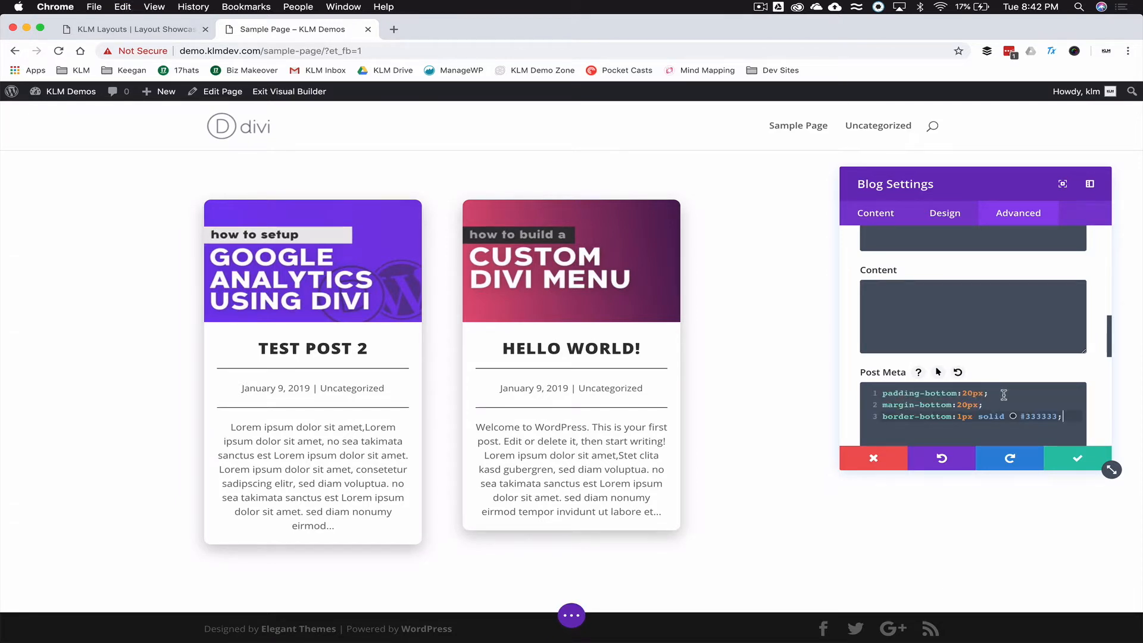
{"action": "left_click", "coordinate": [961, 405]}
{"action": "key", "text": "BackSpace"}
{"action": "type", "text": "1"}
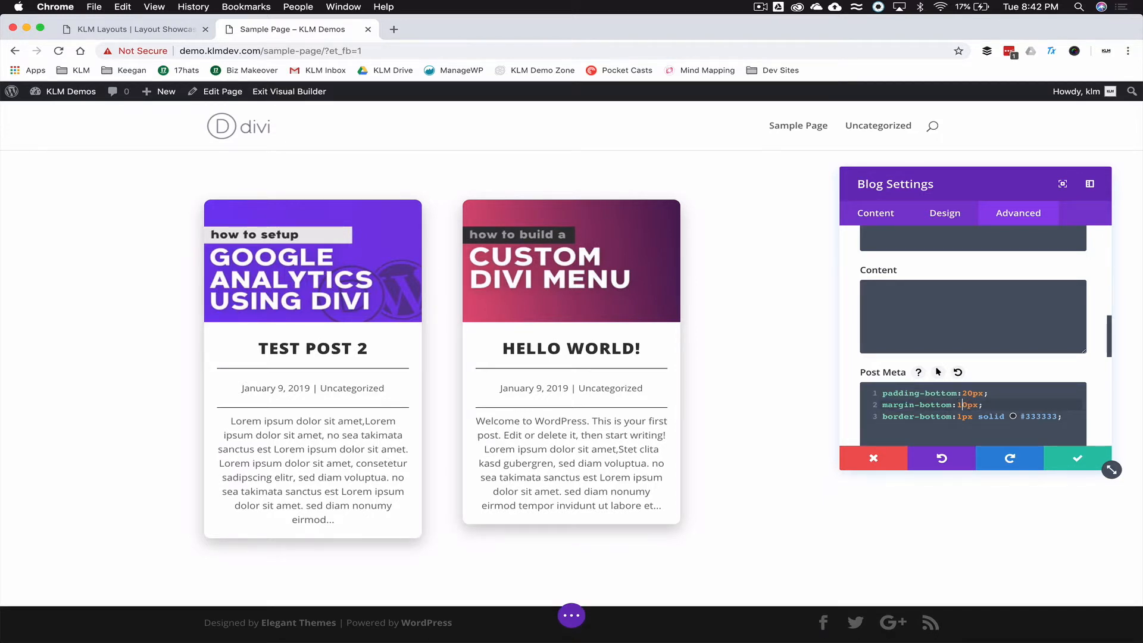
{"action": "key", "text": "BackSpace"}
{"action": "type", "text": "2"}
{"action": "key", "text": "Up"}
{"action": "key", "text": "Right"}
{"action": "key", "text": "BackSpace"}
{"action": "type", "text": "1"}
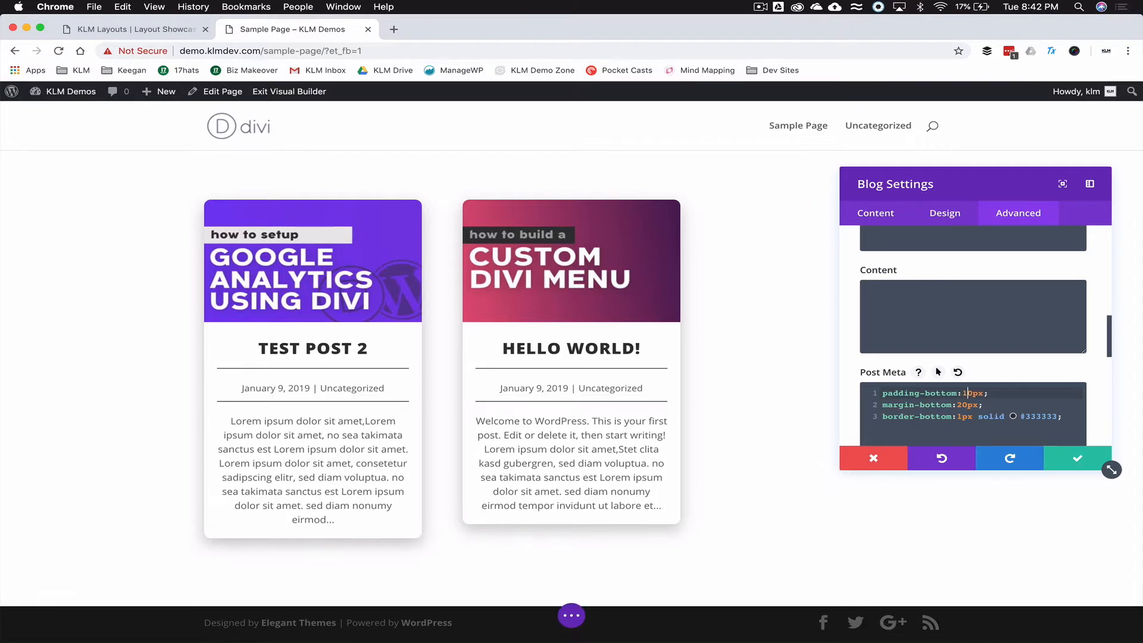
- Change the Title's margin-bottom to 10px, keeping its padding at 20px
{"action": "scroll", "coordinate": [970, 381], "scroll_direction": "up", "scroll_amount": 3}
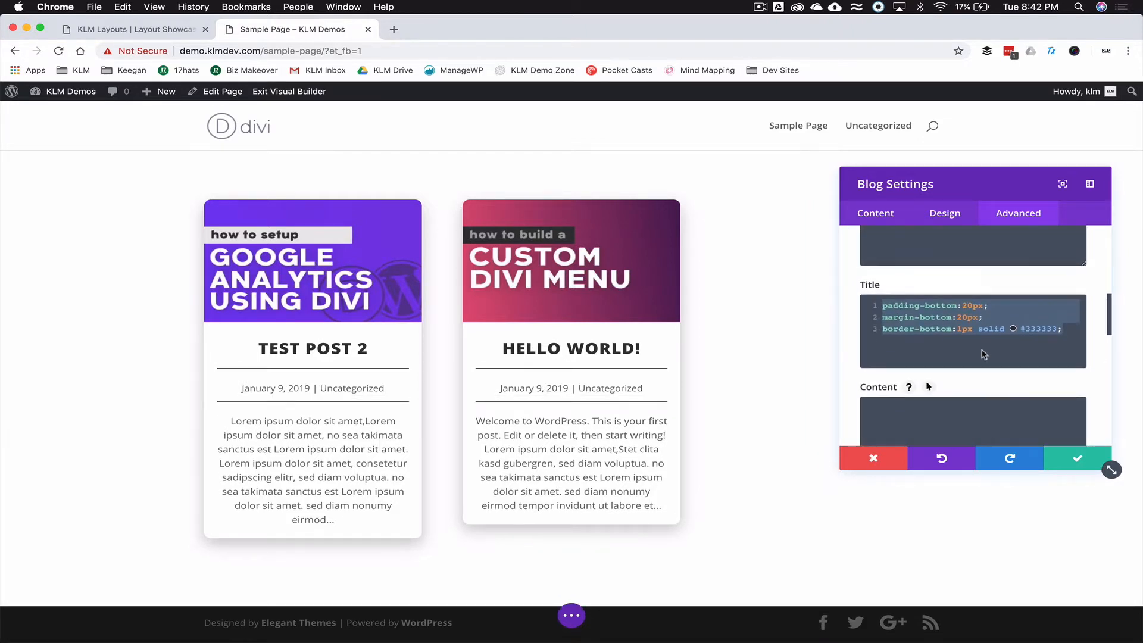
{"action": "left_click", "coordinate": [967, 307]}
{"action": "key", "text": "BackSpace"}
{"action": "type", "text": "1"}
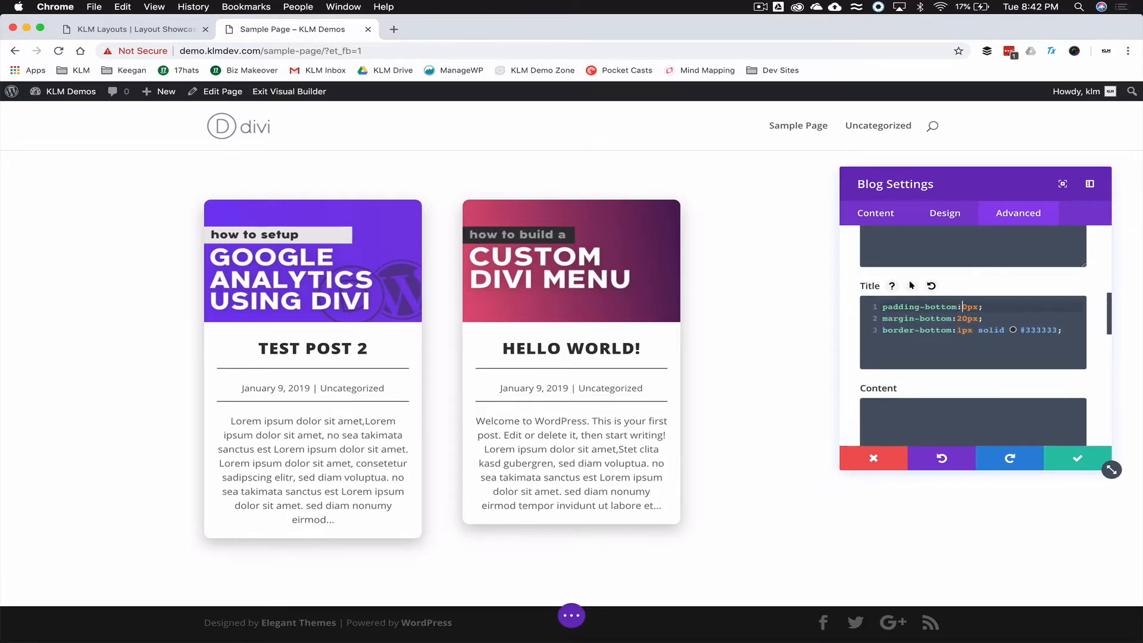
{"action": "key", "text": "BackSpace"}
{"action": "type", "text": "2"}
{"action": "key", "text": "Down"}
{"action": "key", "text": "Left"}
{"action": "key", "text": "BackSpace"}
{"action": "type", "text": "1"}
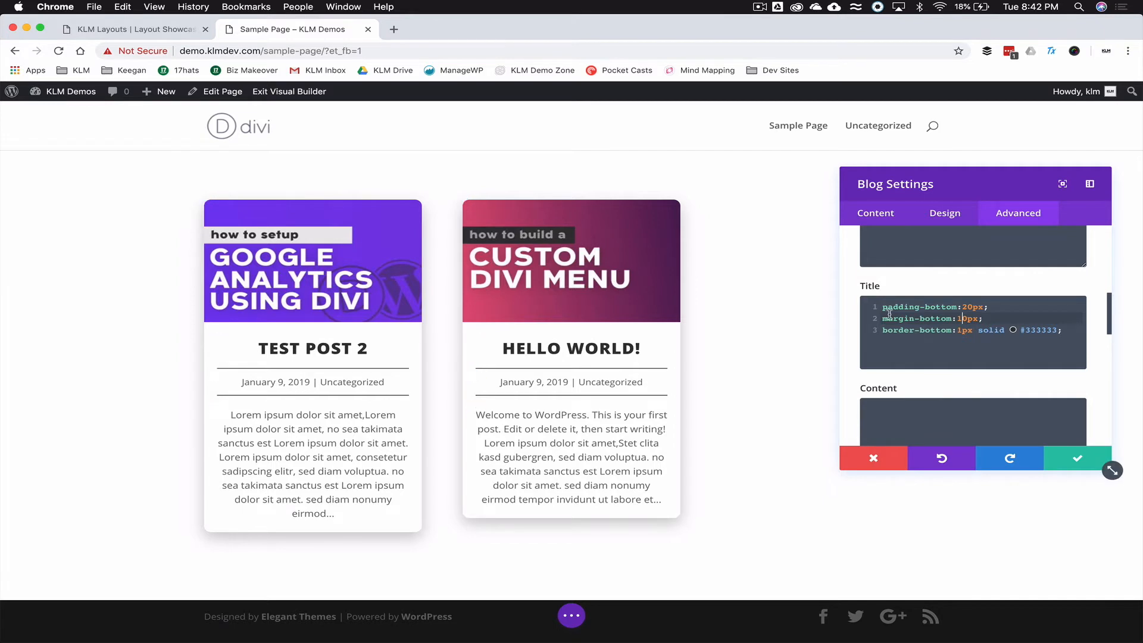
{"action": "scroll", "coordinate": [854, 318], "scroll_direction": "up", "scroll_amount": 5}
{"action": "left_click", "coordinate": [856, 212]}
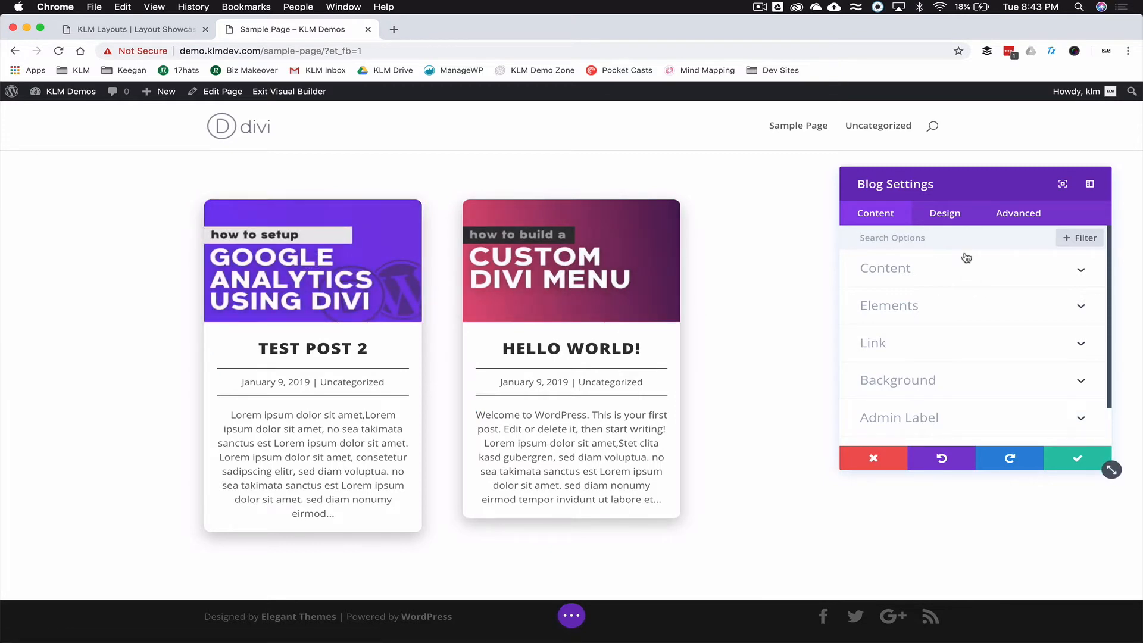
- Set the Design tab's Hover Overlay Color to blue at 0.78 alpha, rgba(12,113,195,0.78)
{"action": "left_click", "coordinate": [947, 214]}
{"action": "left_click", "coordinate": [933, 275]}
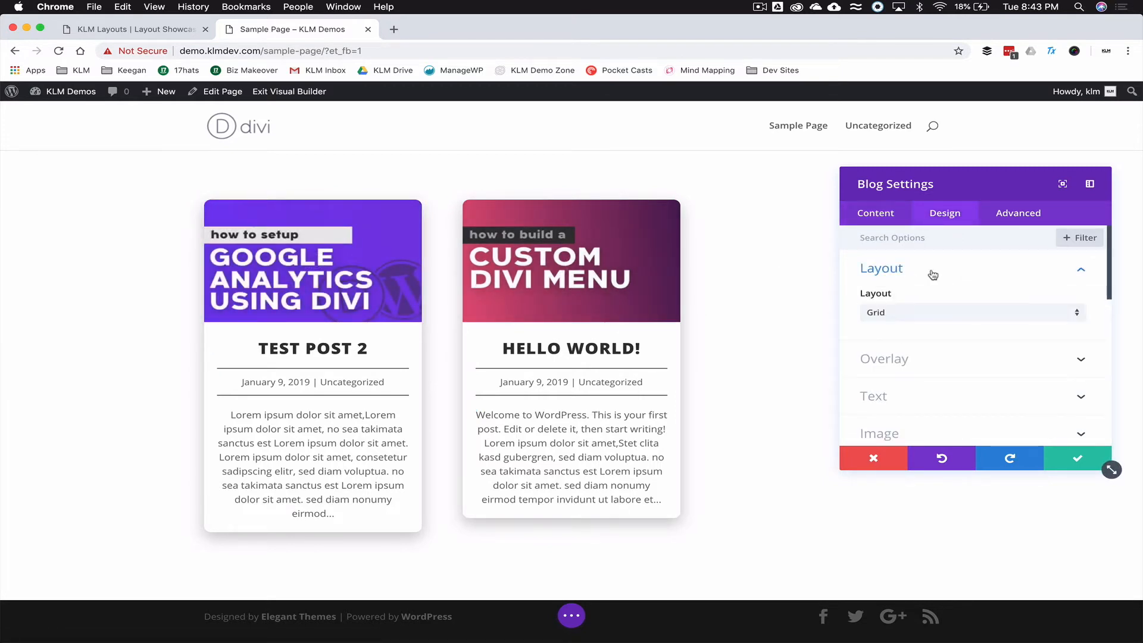
{"action": "left_click", "coordinate": [908, 356]}
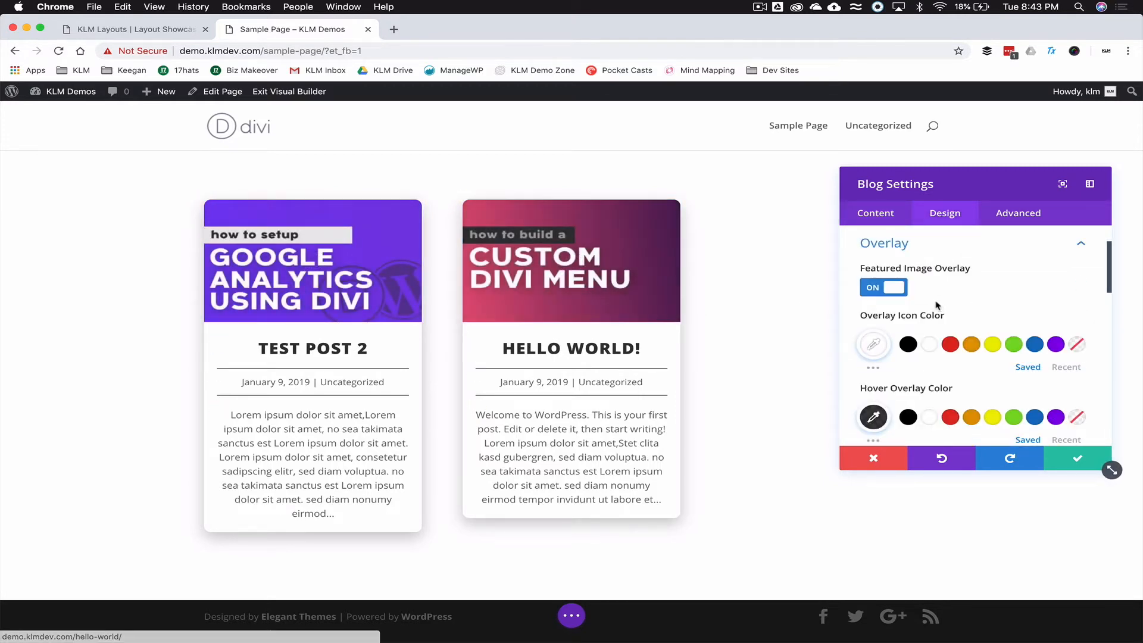
{"action": "scroll", "coordinate": [935, 305], "scroll_direction": "down", "scroll_amount": 3}
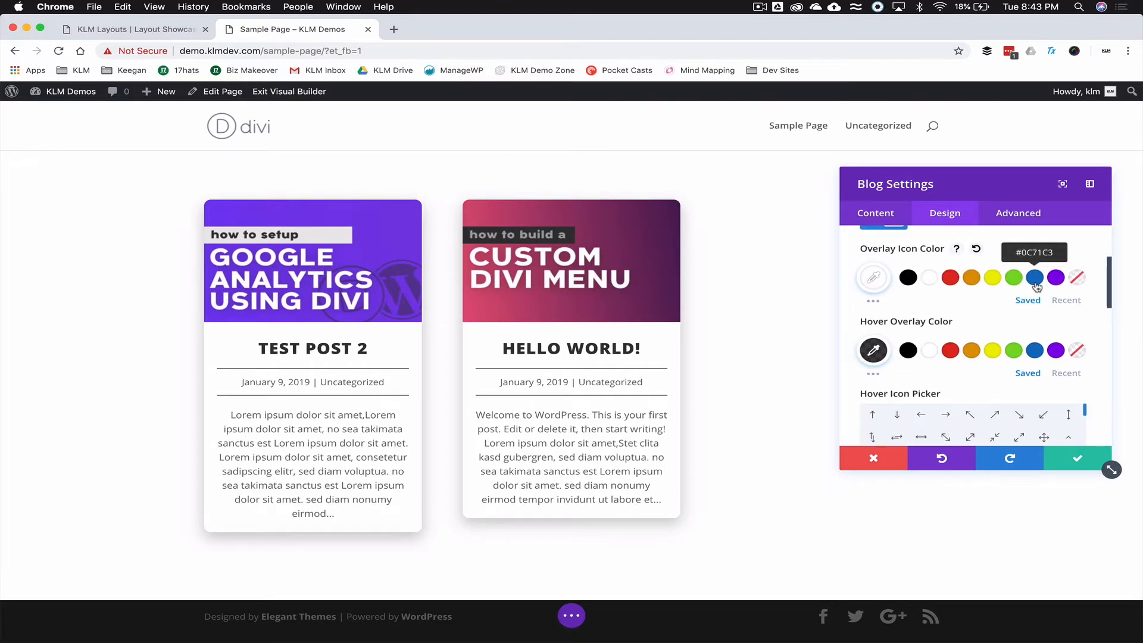
{"action": "left_click", "coordinate": [1034, 351]}
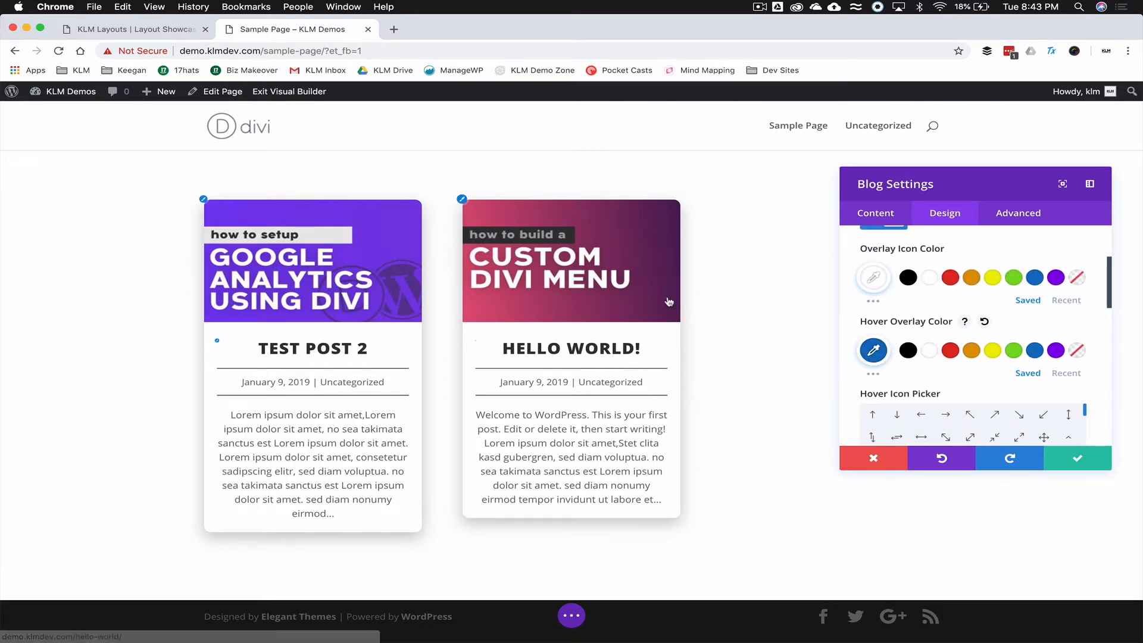
{"action": "left_click", "coordinate": [873, 350]}
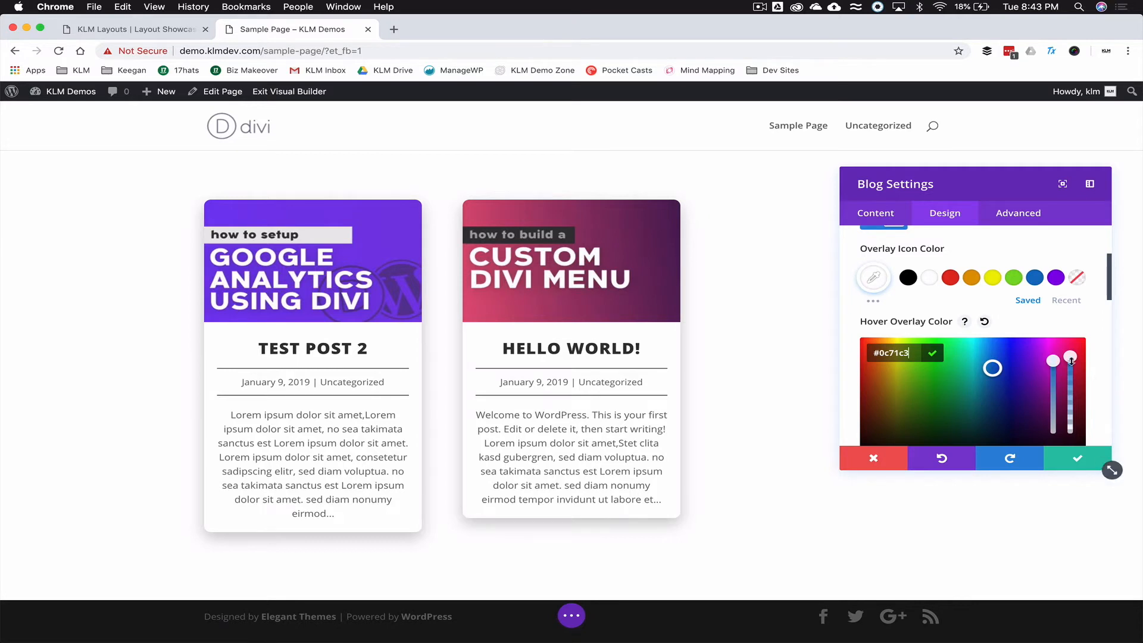
{"action": "left_click_drag", "start_coordinate": [1072, 359], "coordinate": [1071, 363]}
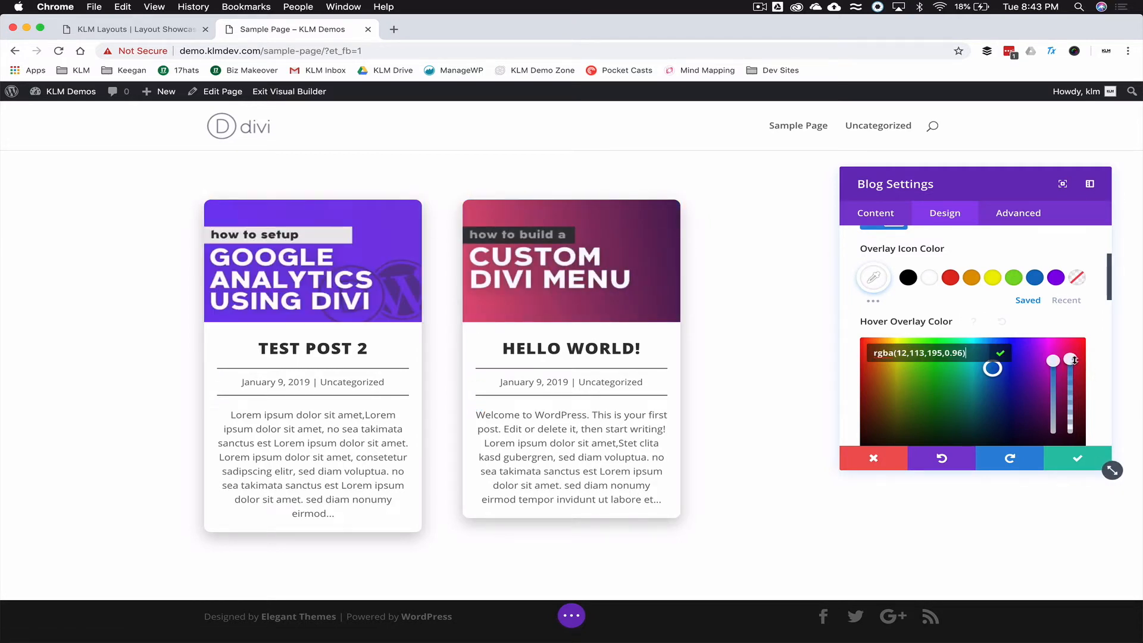
{"action": "left_click_drag", "start_coordinate": [1072, 361], "coordinate": [1071, 373]}
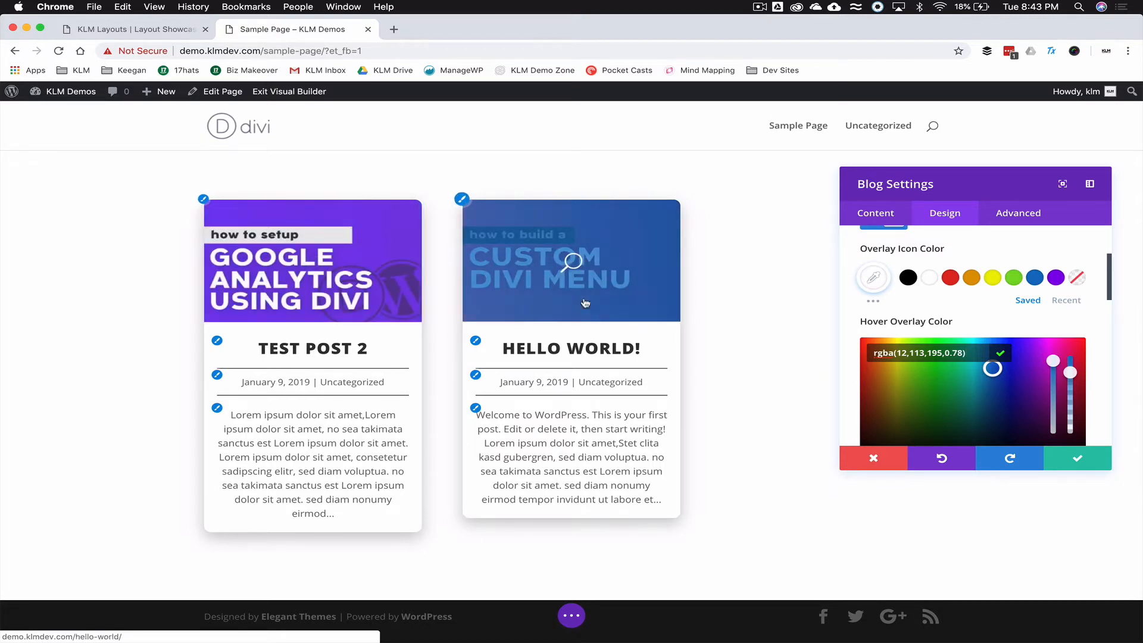
- Save and close Blog Settings, showing Test Post 2 and Hello world! as grid cards
{"action": "left_click", "coordinate": [1075, 456]}
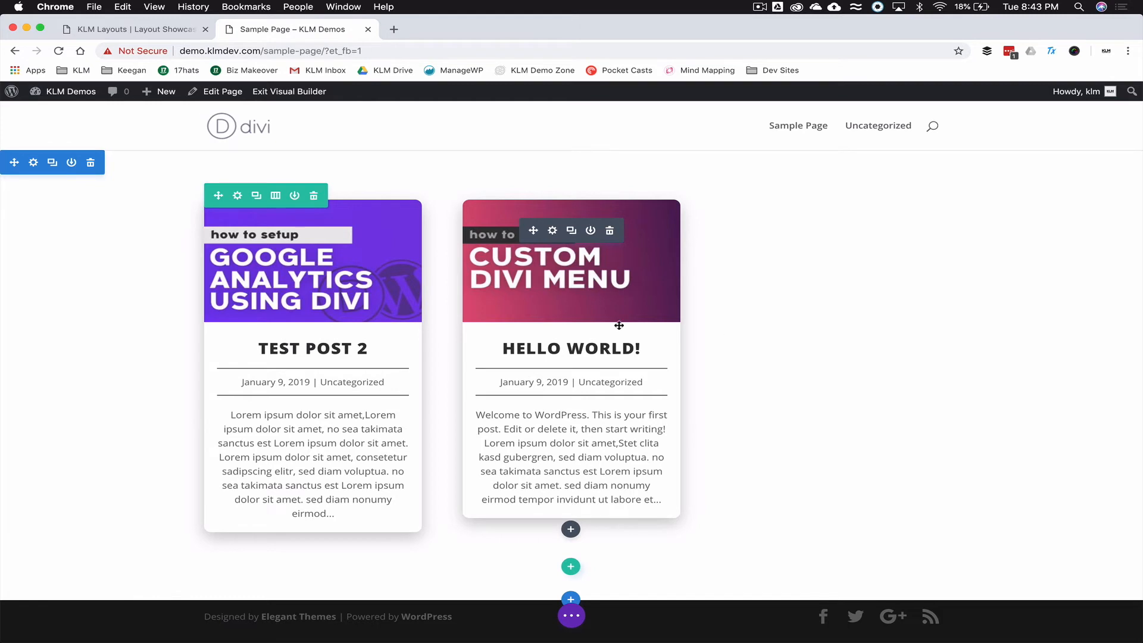
{"action": "scroll", "coordinate": [740, 381], "scroll_direction": "down", "scroll_amount": 1}
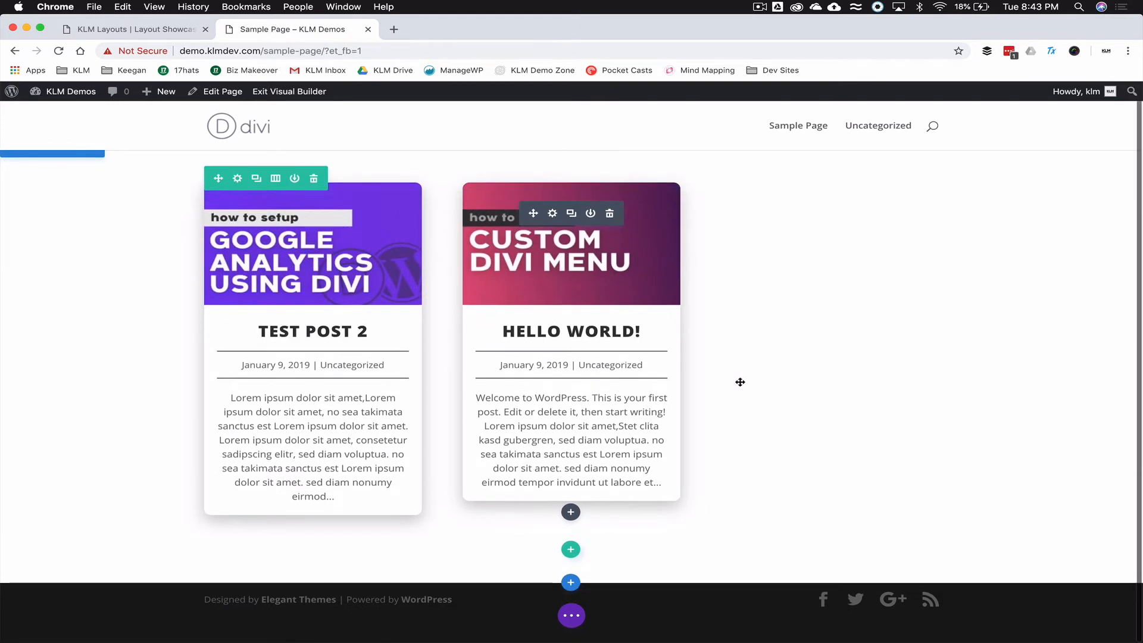